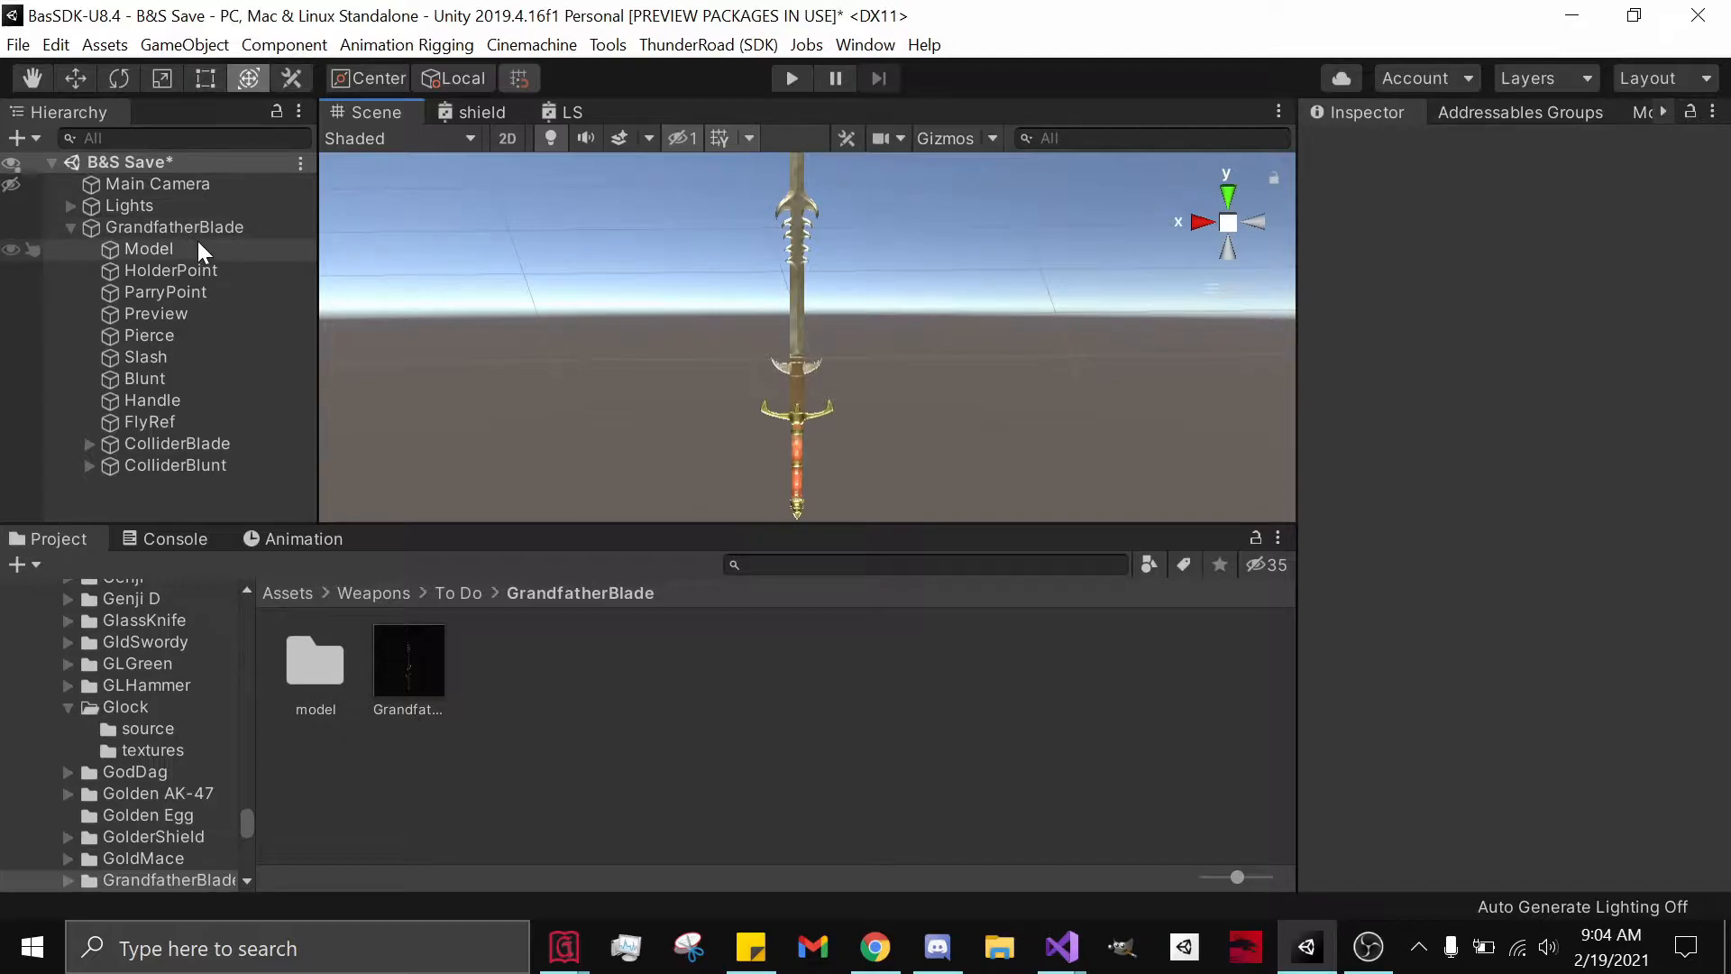
Set the Render Face of the material on GrandfatherBlade's Model object to Both.
click(269, 248)
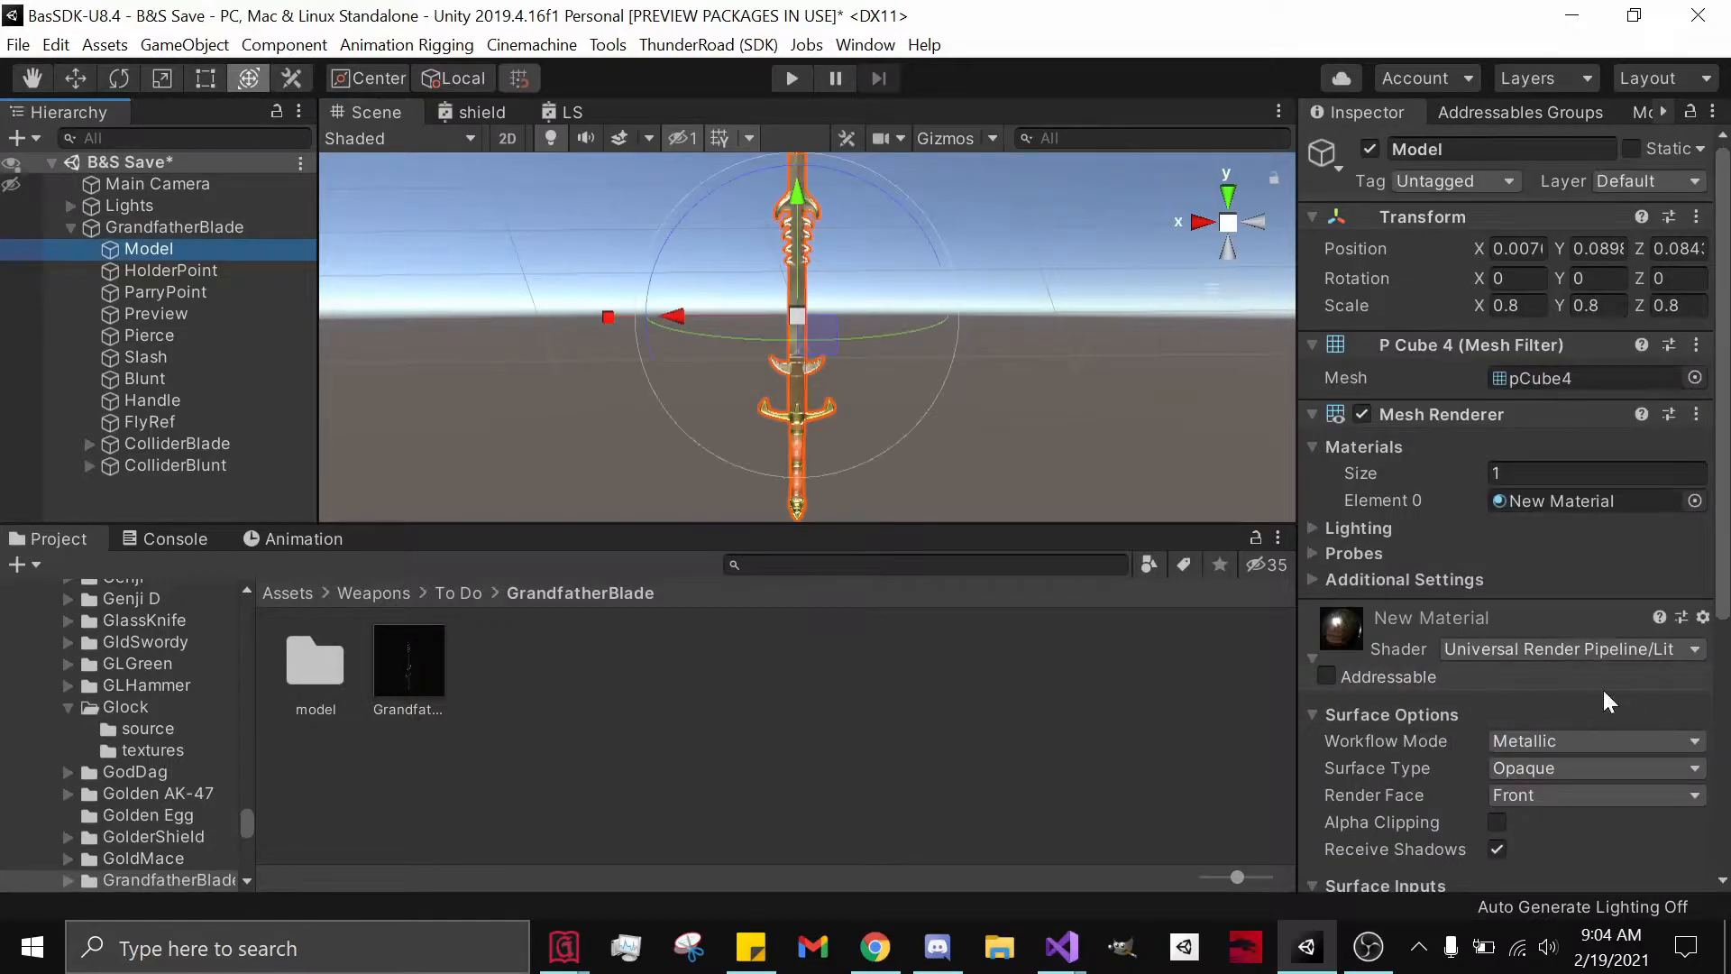
scroll(1603, 689, down, 3)
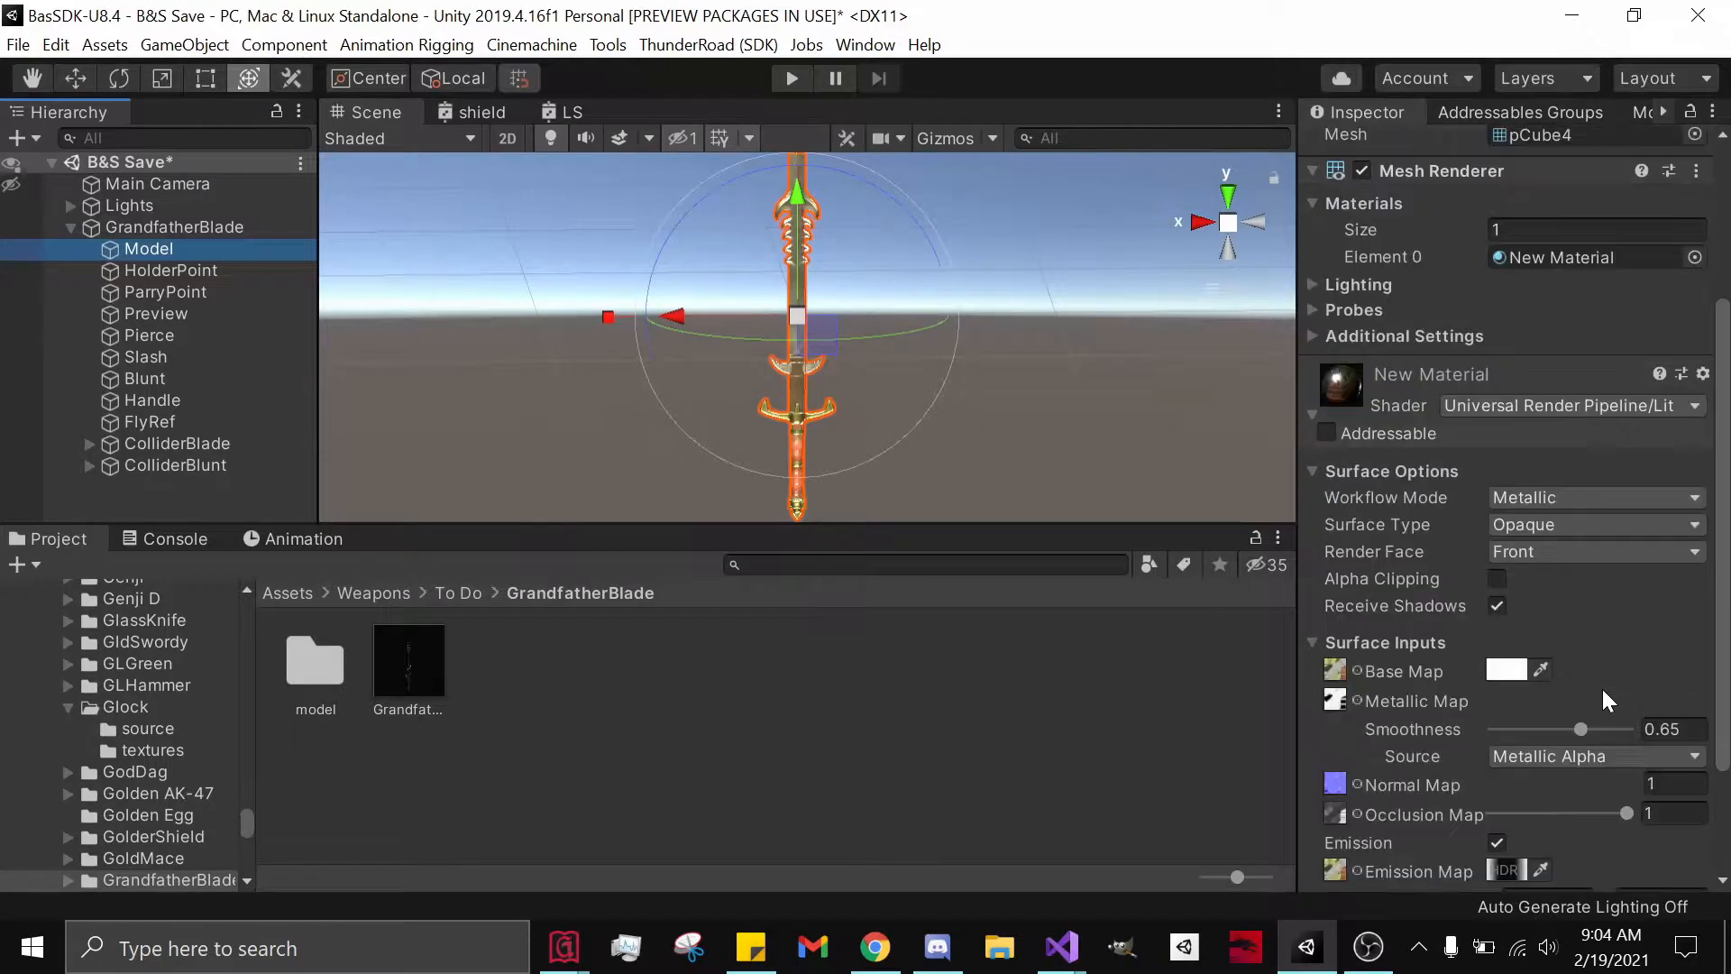
click(1613, 547)
click(1589, 636)
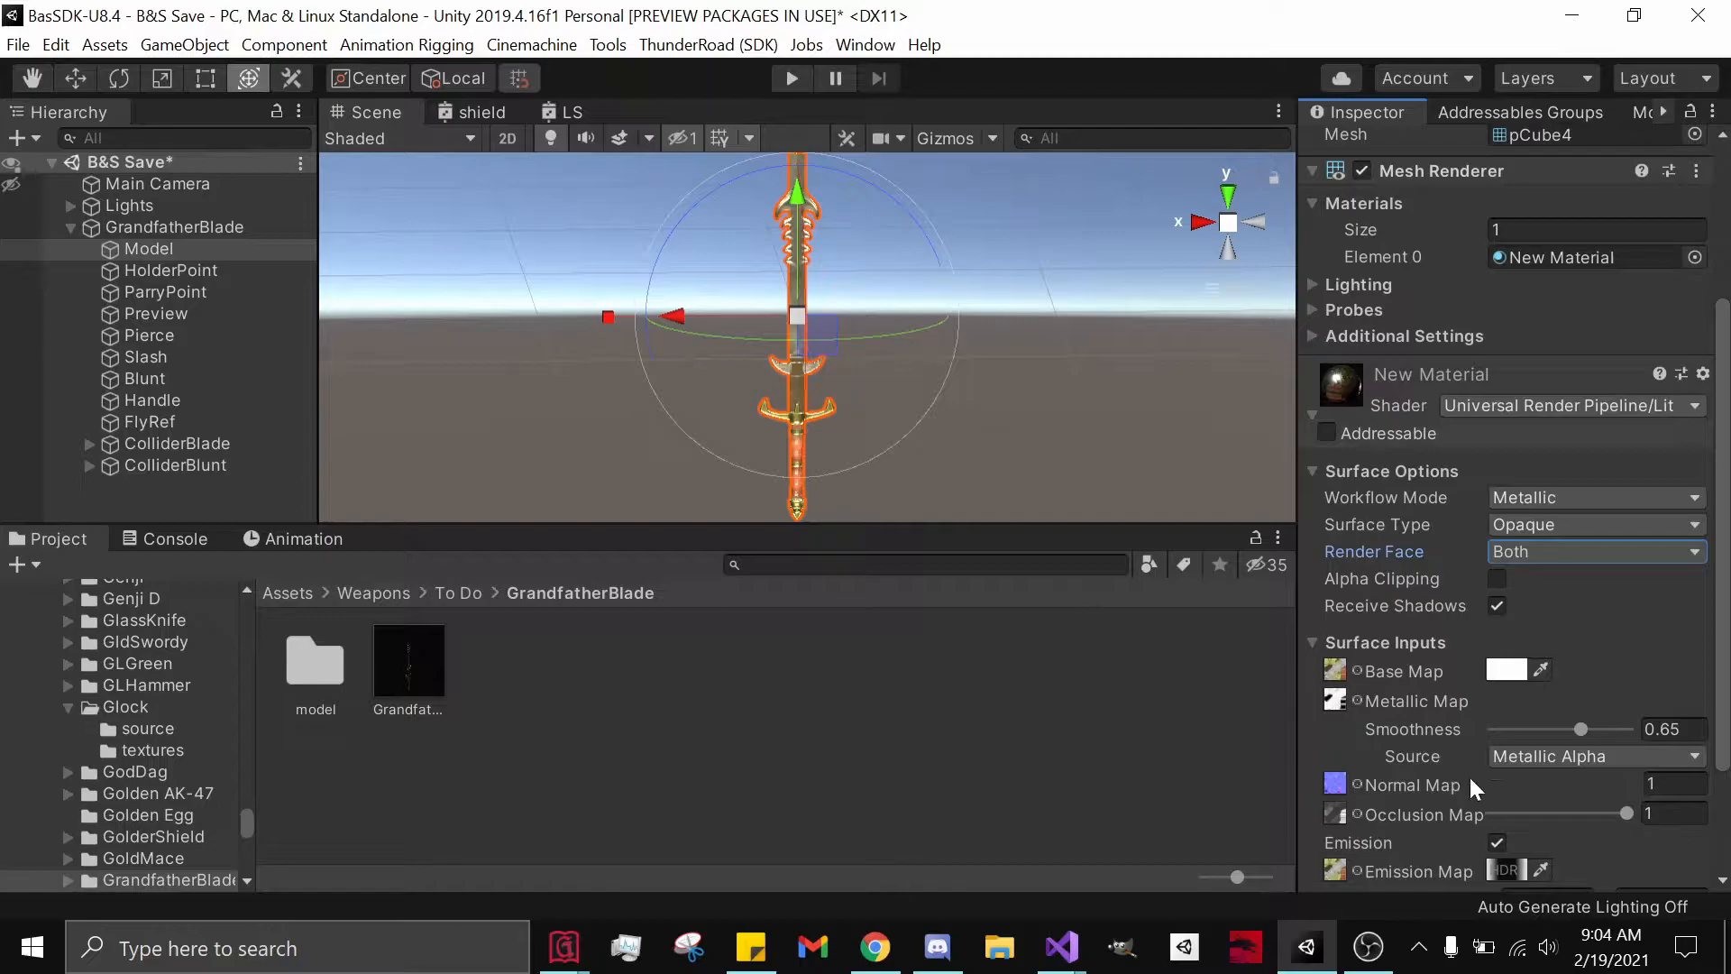
scroll(1488, 749, down, 2)
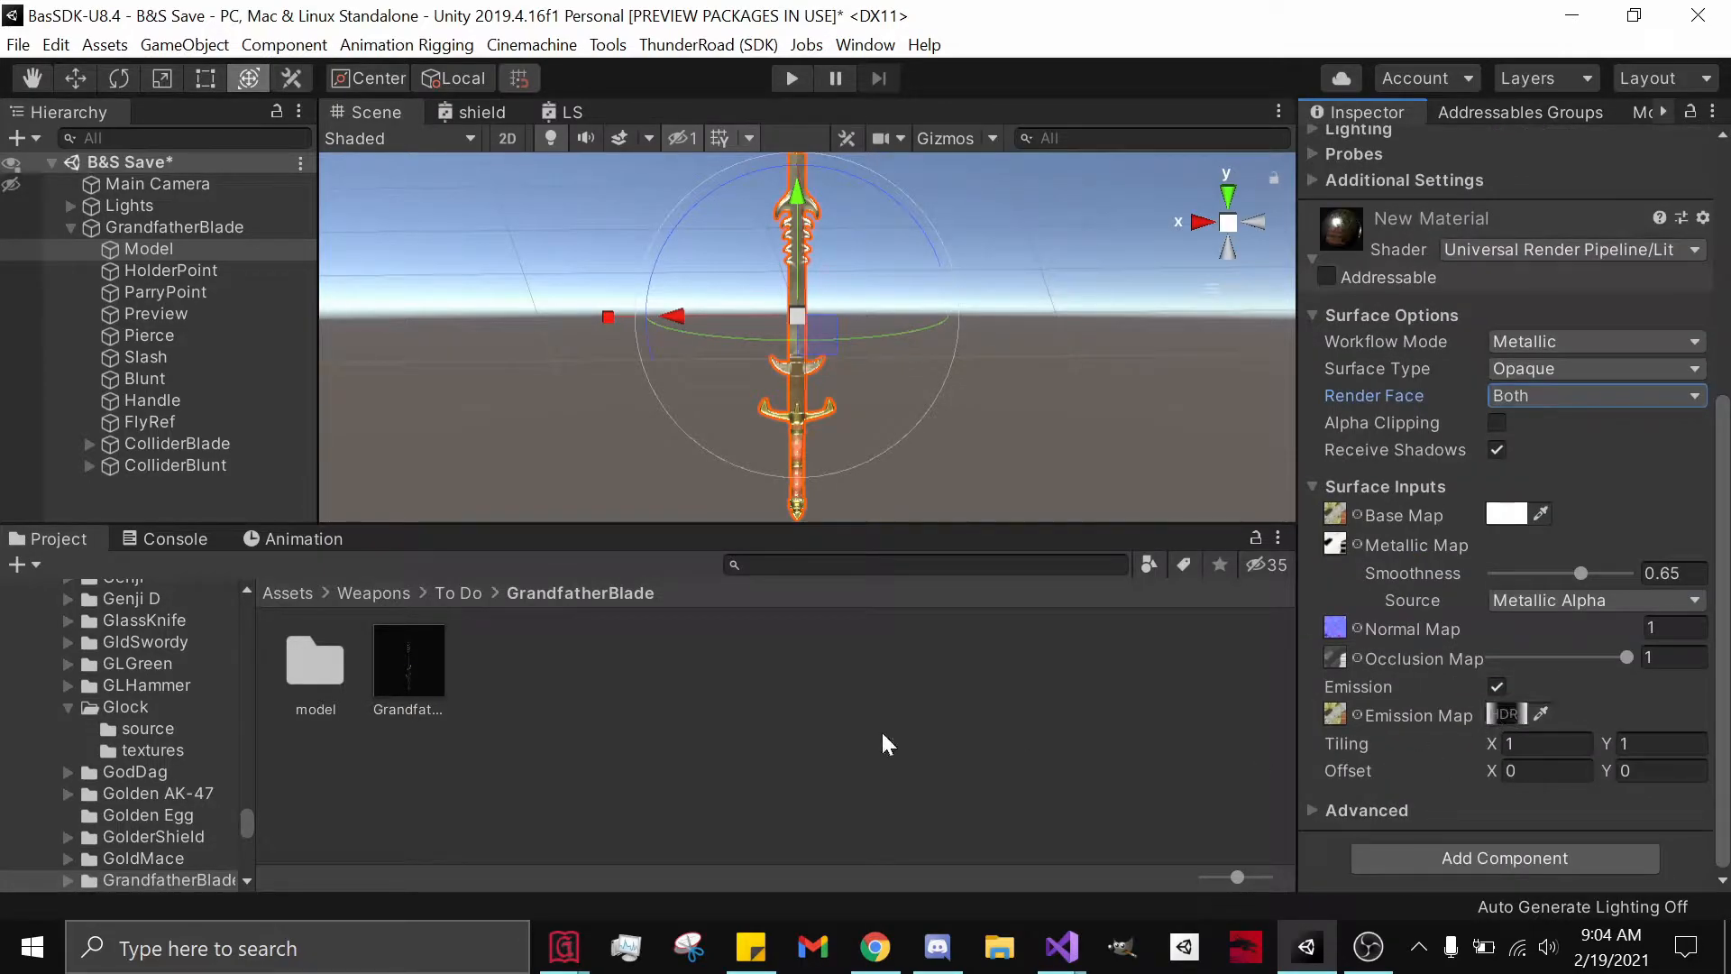
Open New Material from the GrandfatherBlade model's textures folder and set its emission colour to pure red (255, 0, 0).
double_click(292, 653)
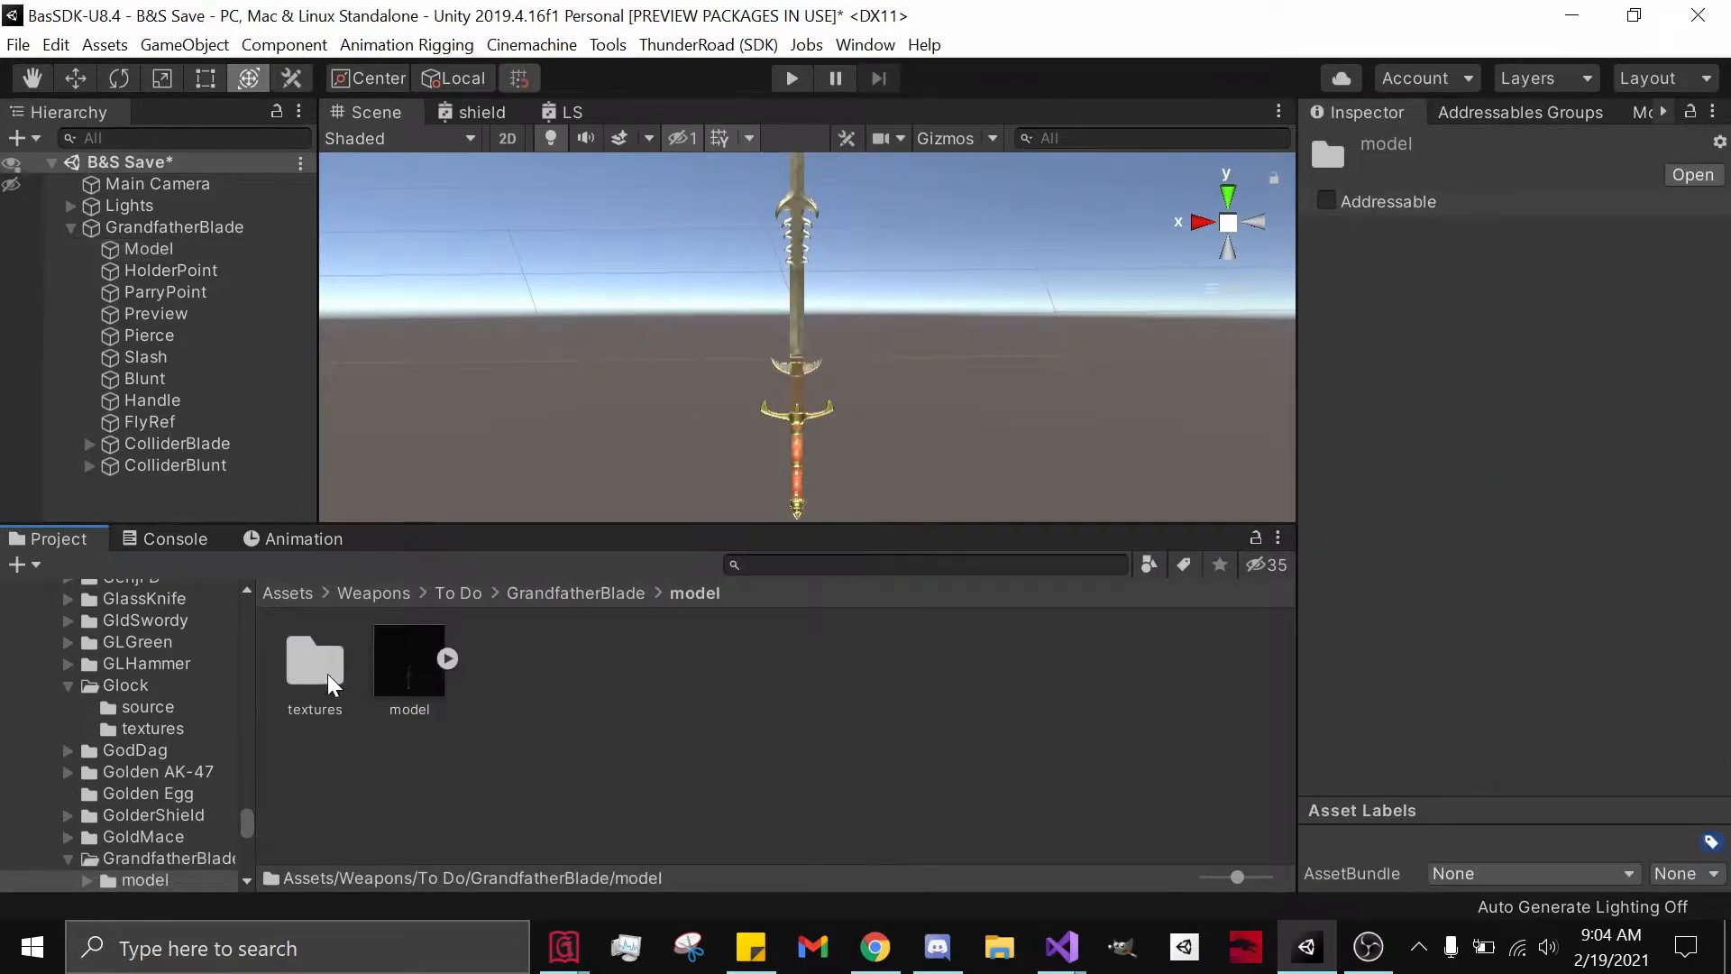
double_click(327, 673)
click(765, 708)
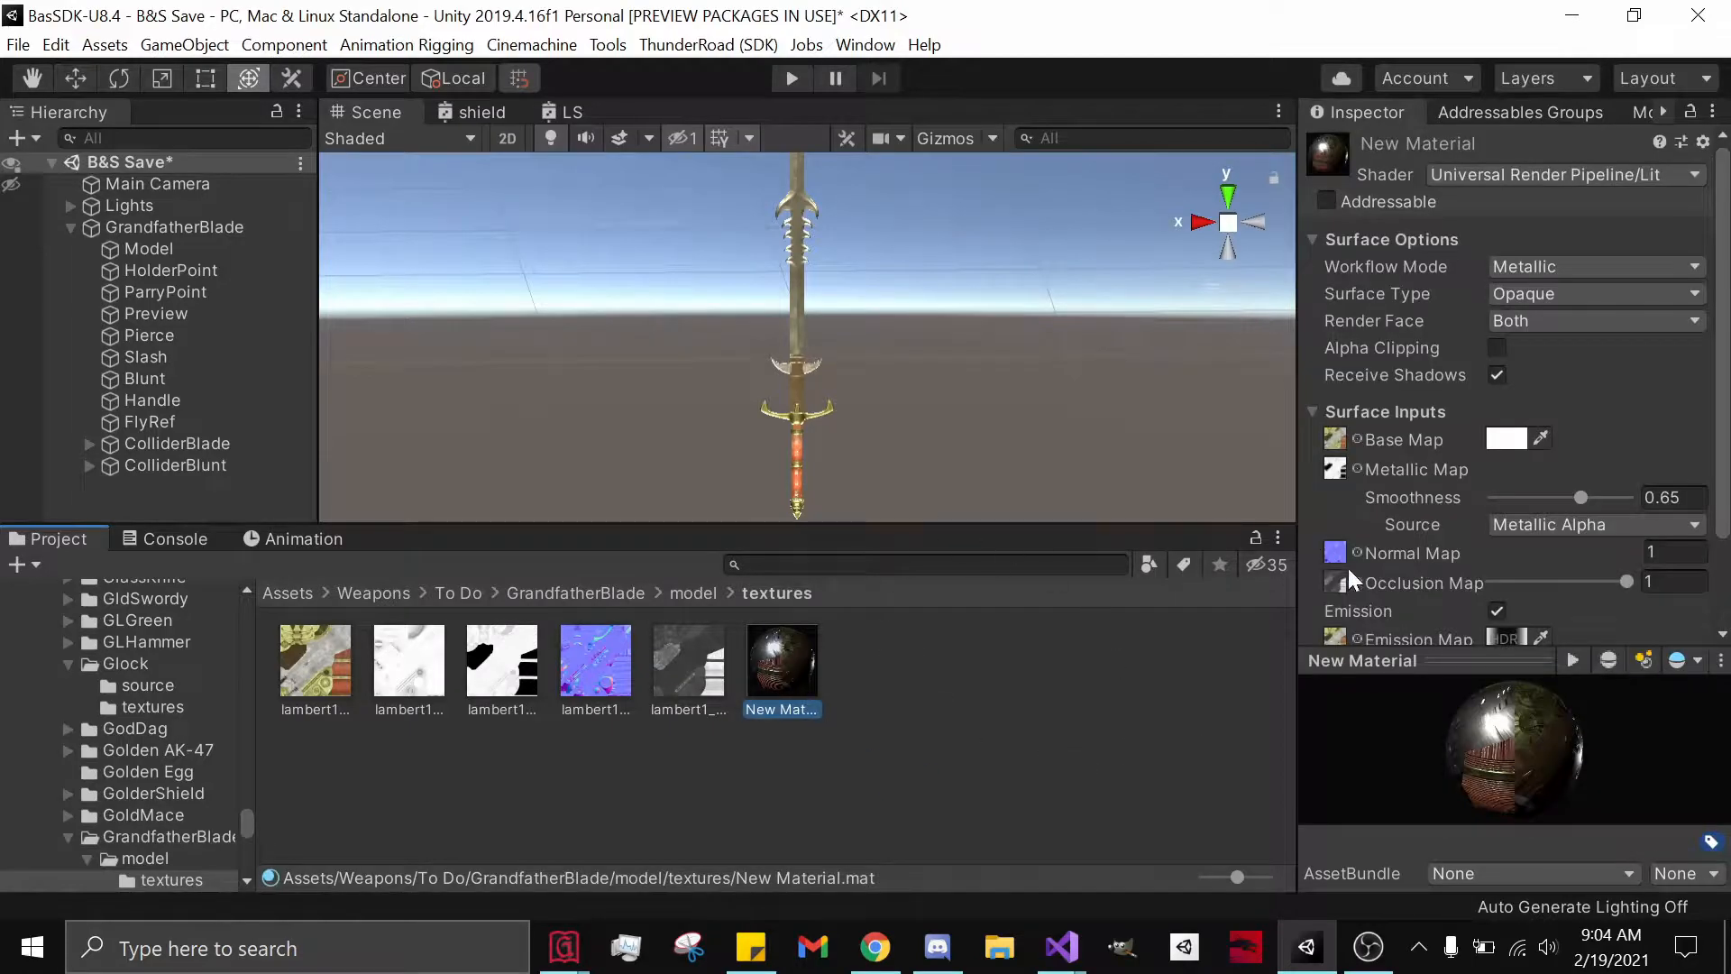
scroll(1445, 514, down, 2)
click(1506, 529)
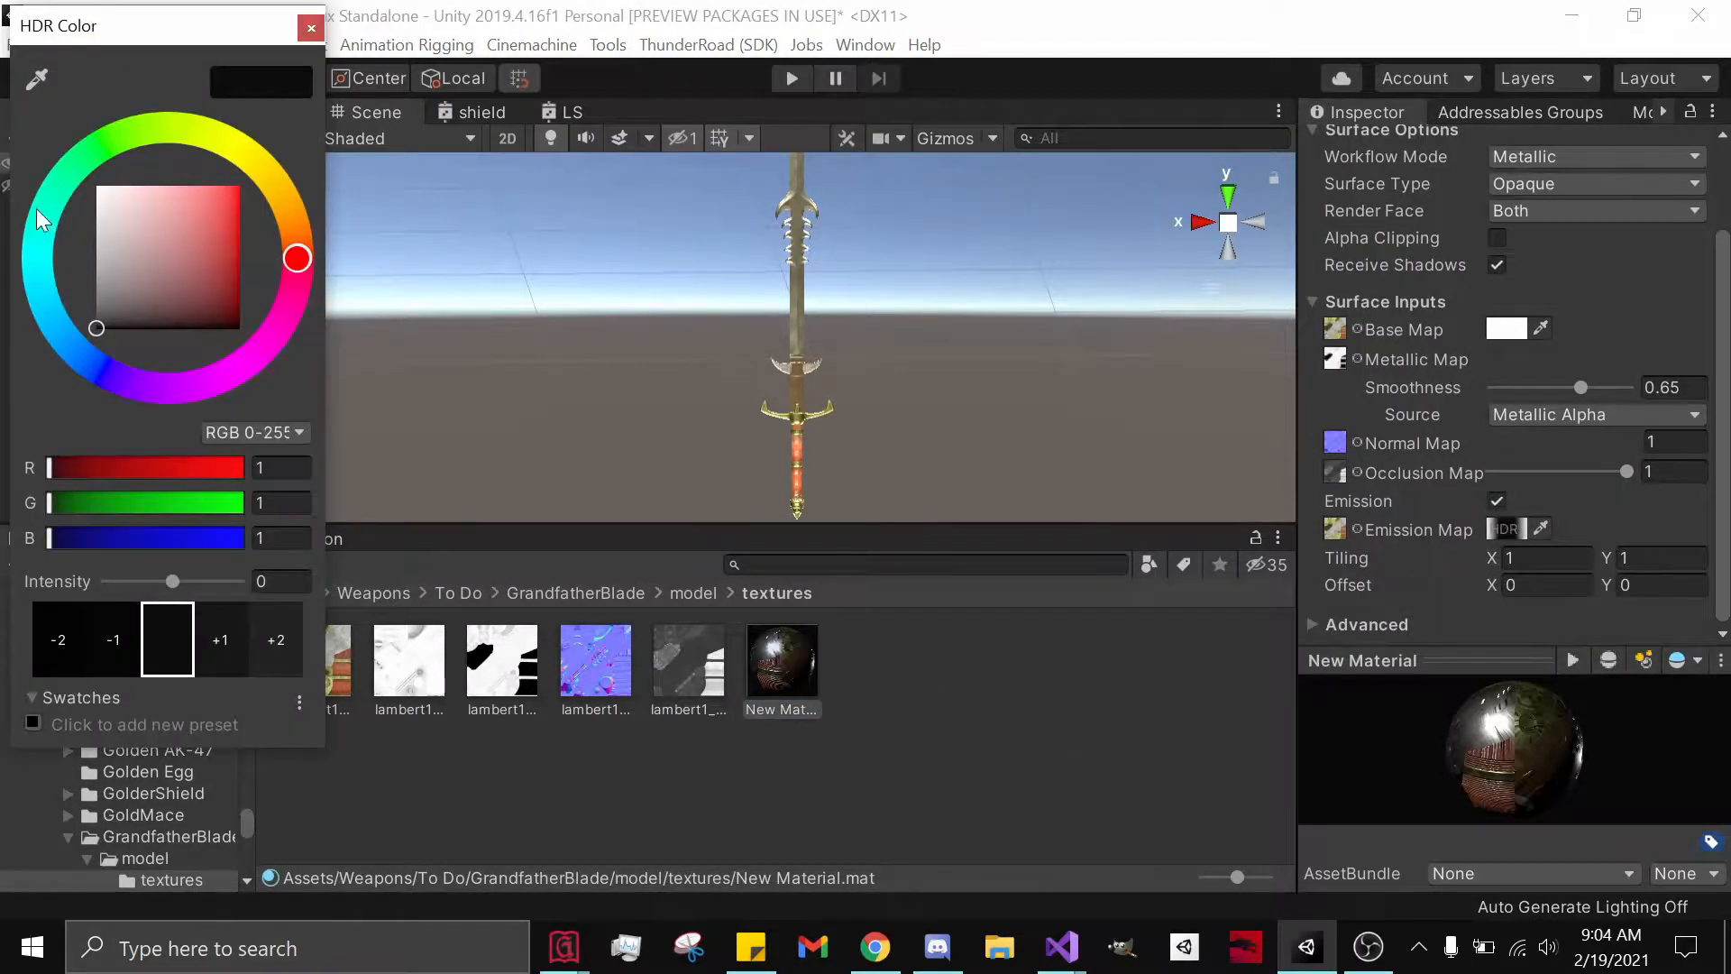
drag(183, 282, 380, 46)
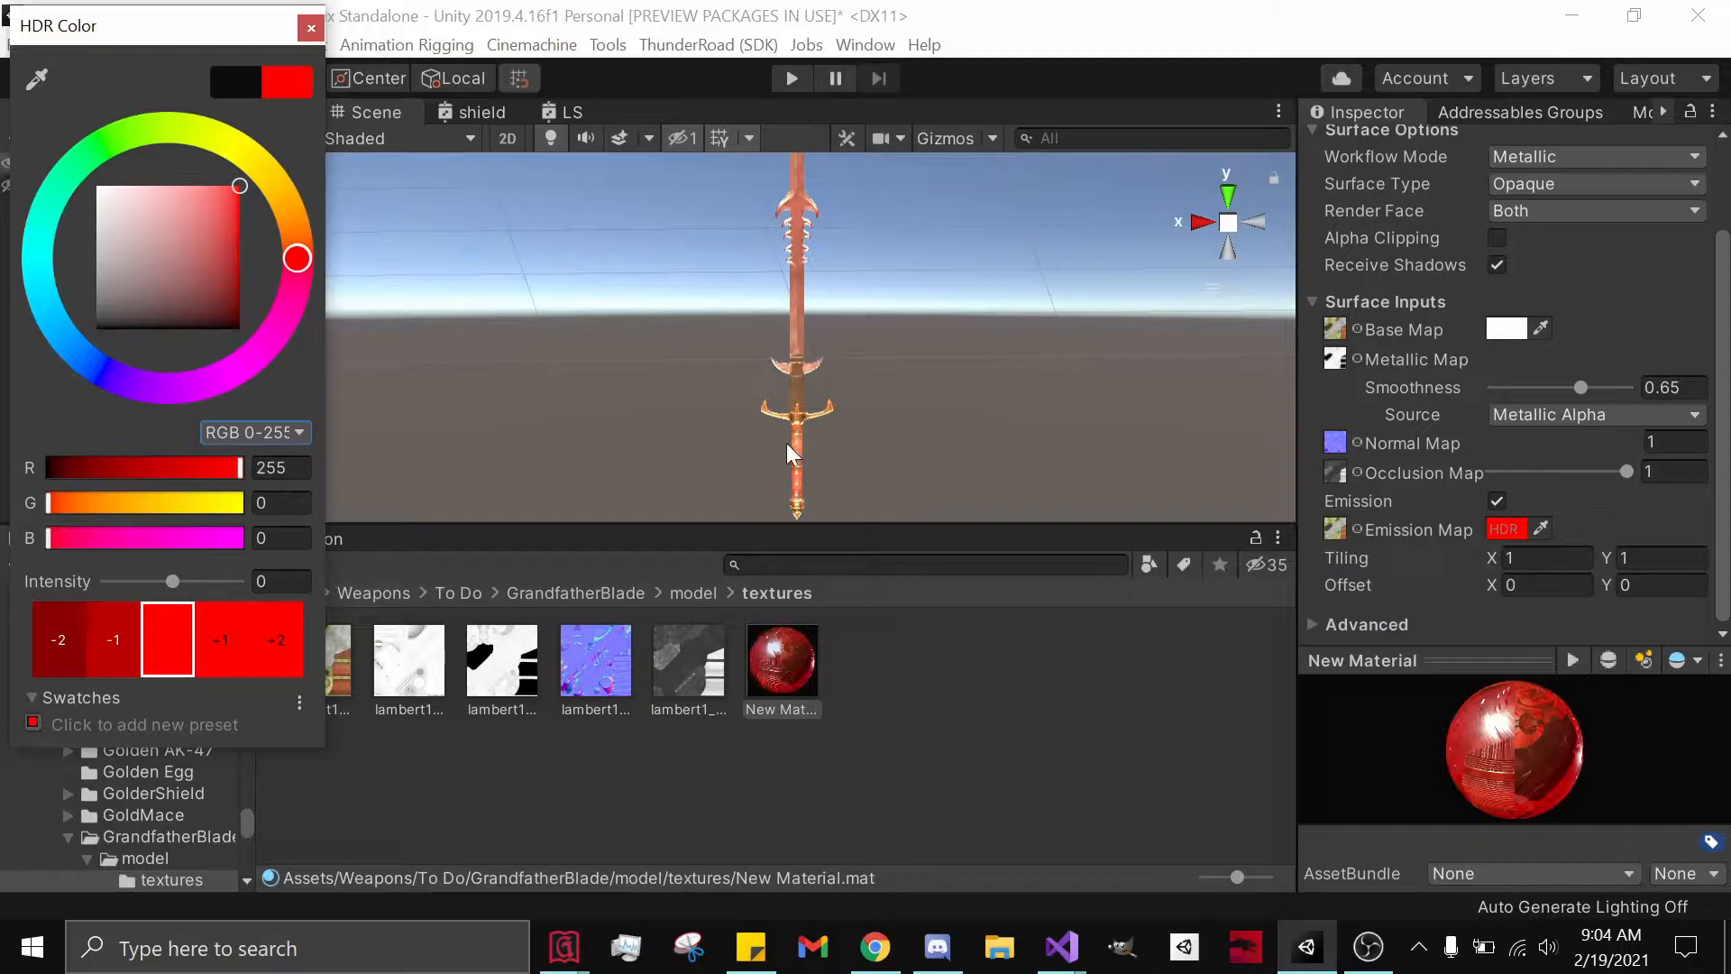
click(310, 28)
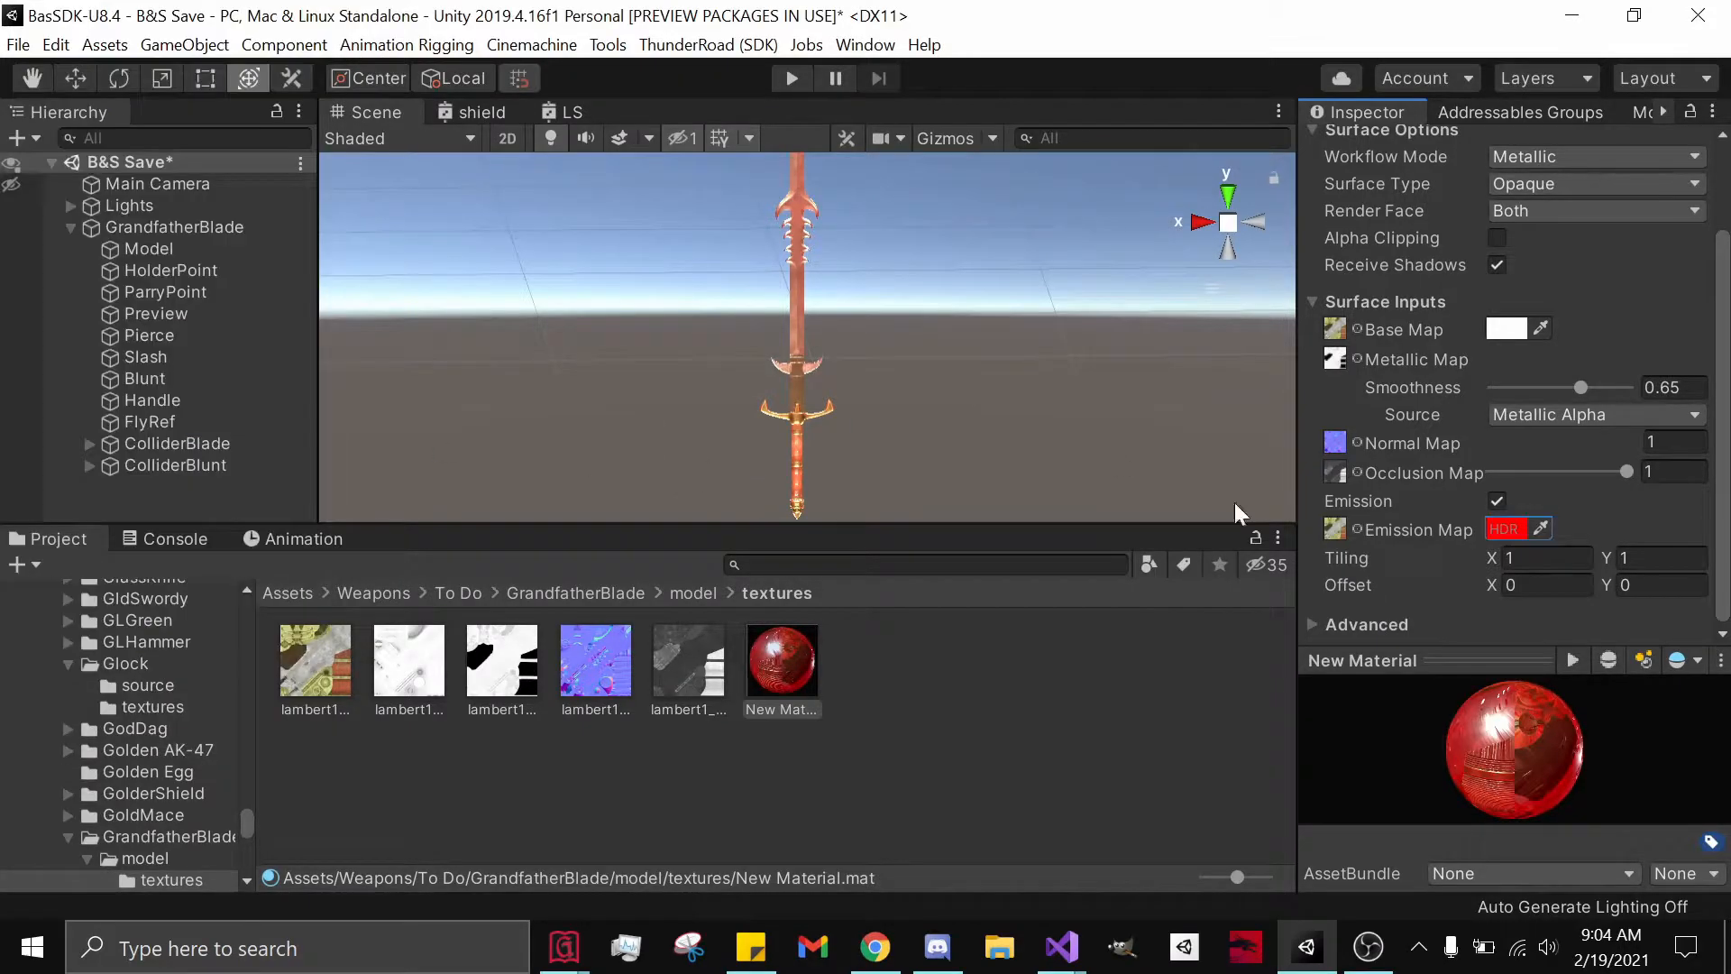
Remove the texture from New Material's Emission Map by choosing None, and look at the sword closely.
click(1358, 529)
click(1671, 216)
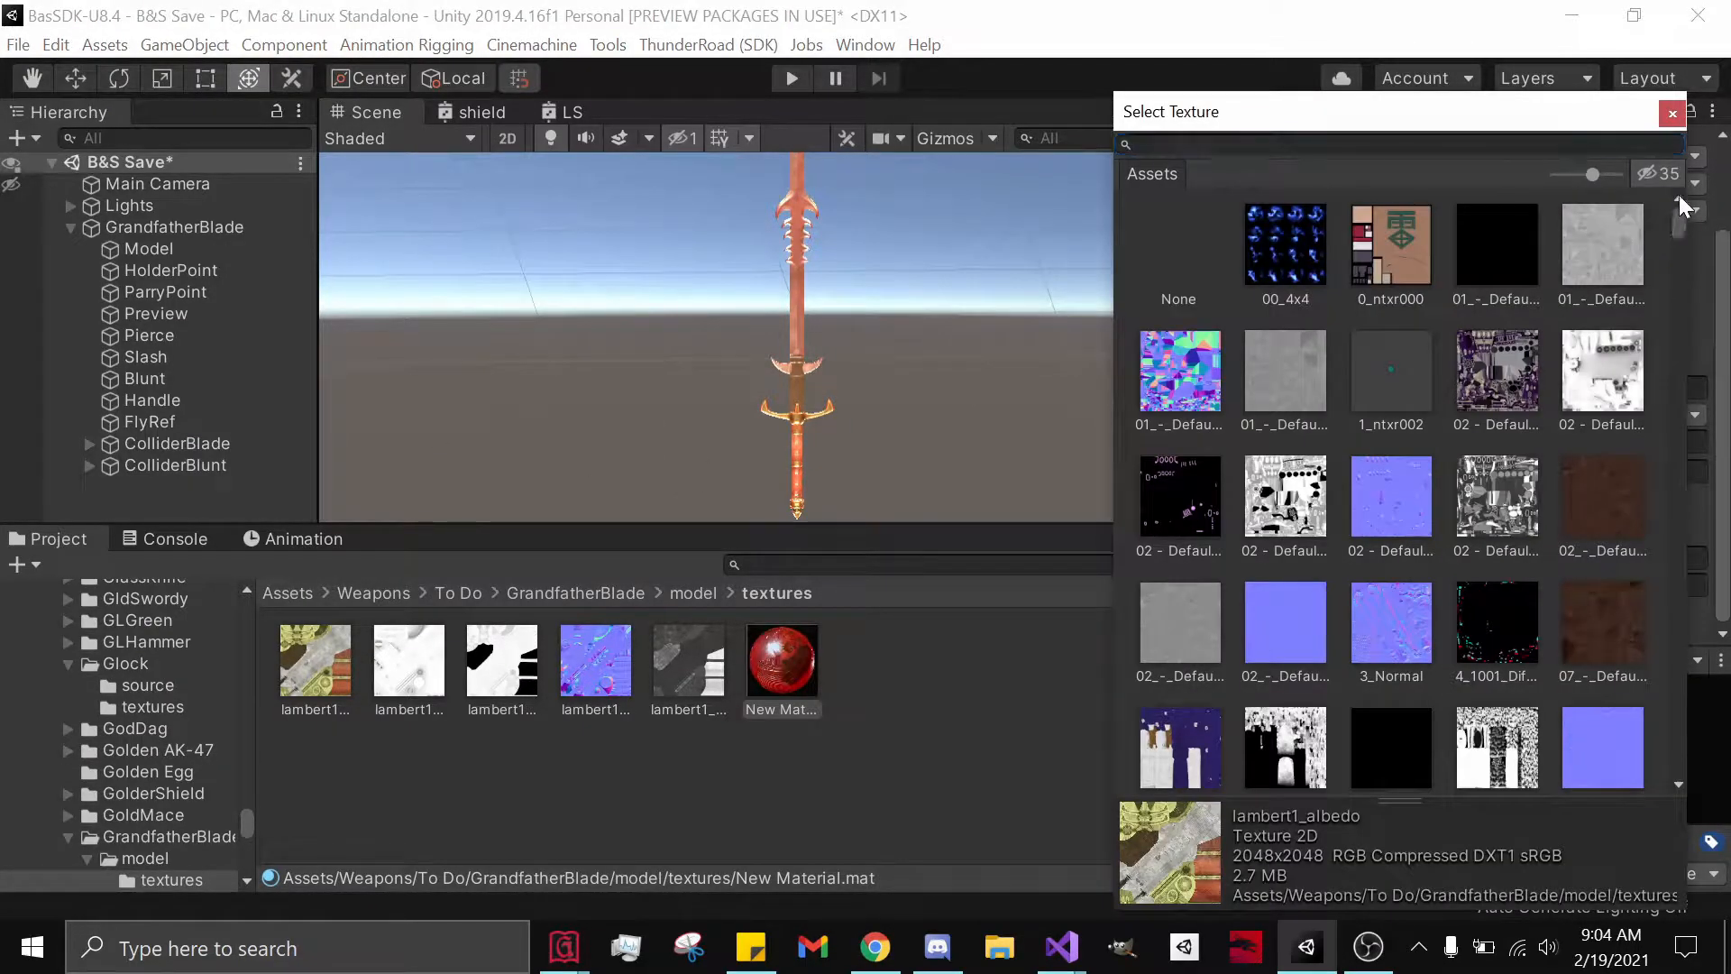
click(1177, 230)
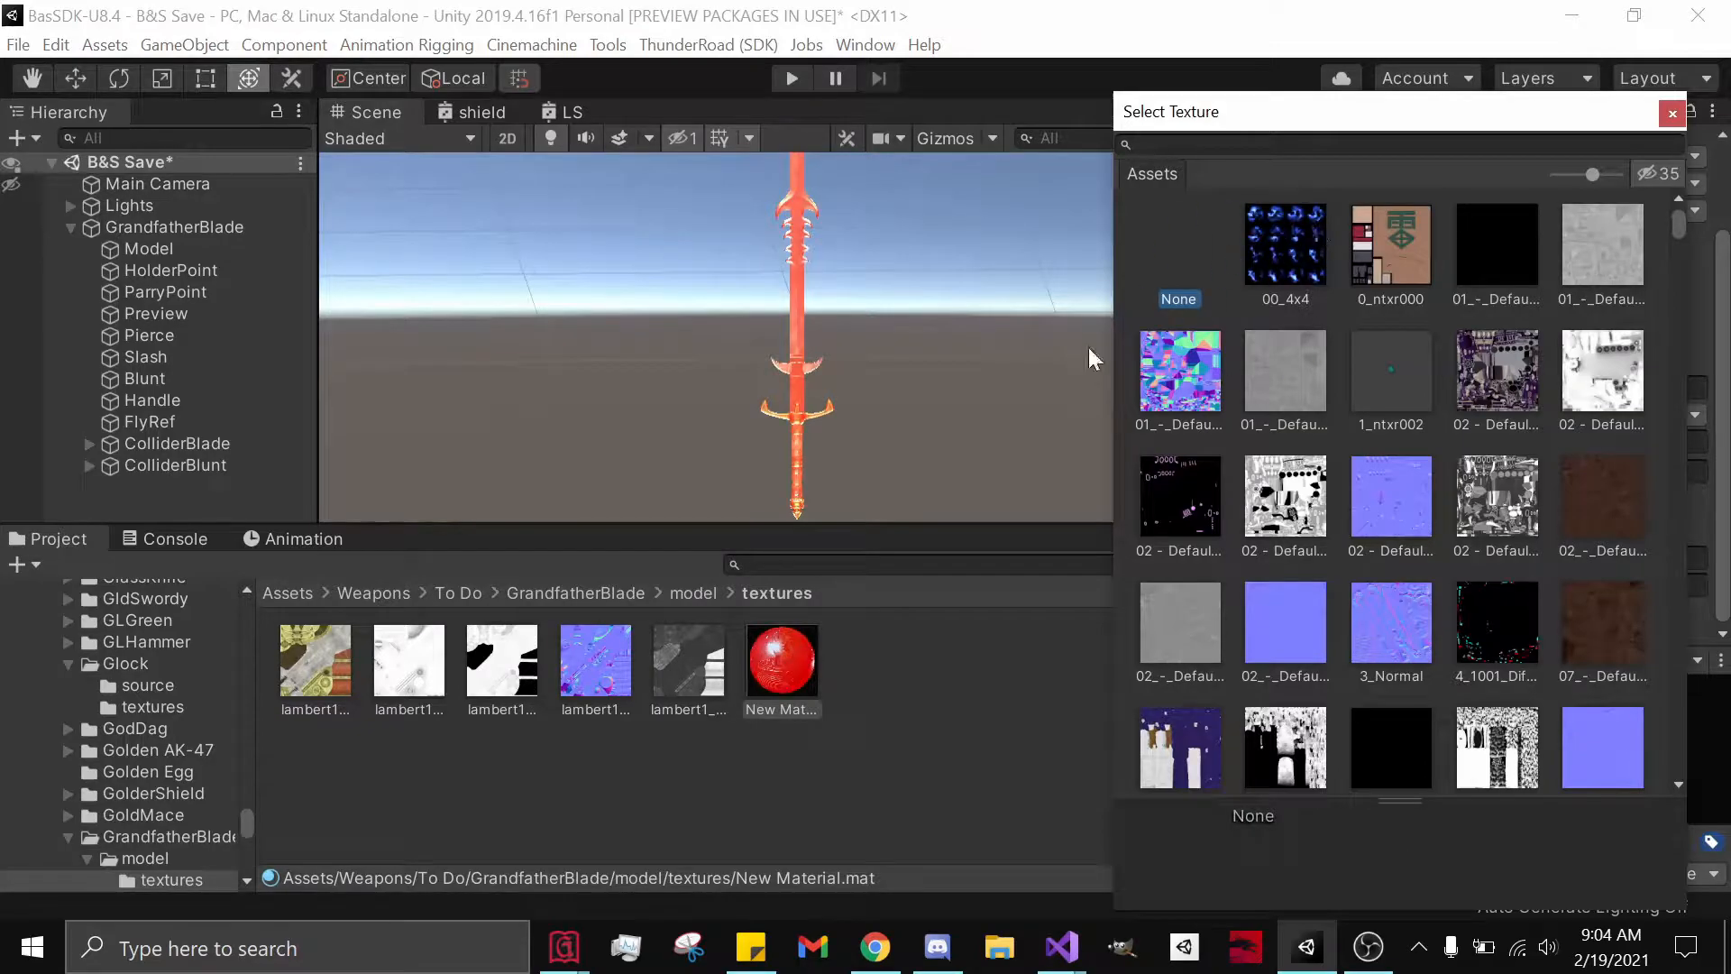
click(1671, 114)
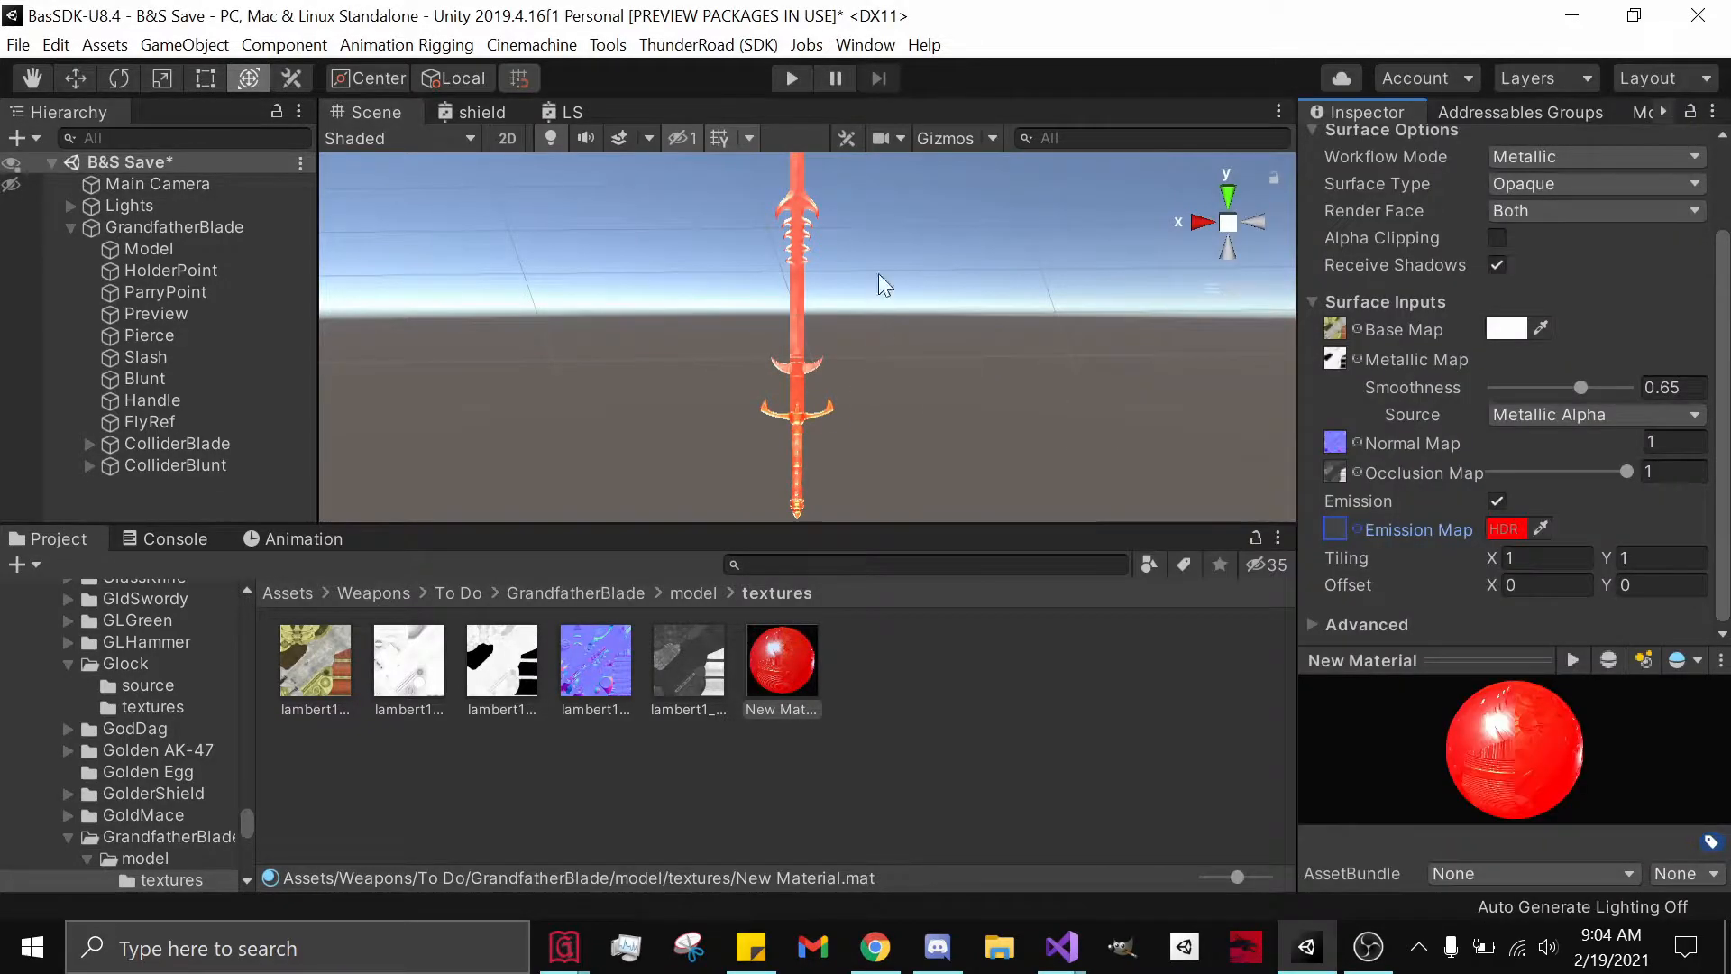
scroll(807, 442, up, 2)
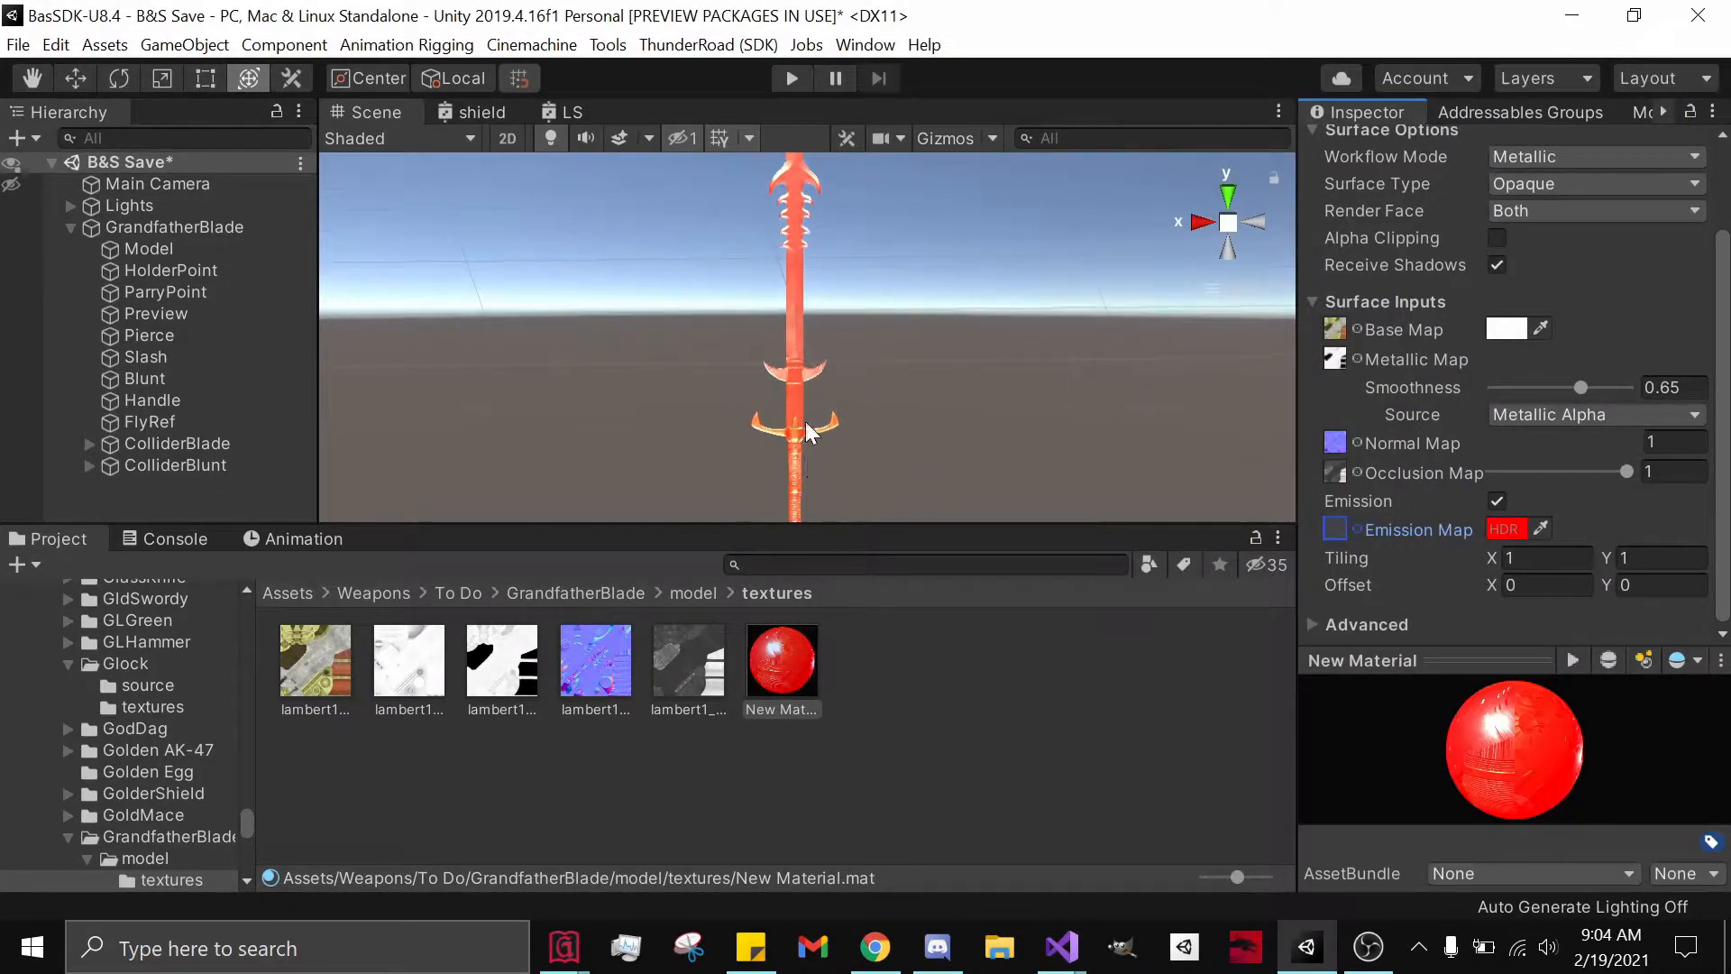
middle_drag(791, 413, 794, 394)
Assign the lambert1_albedo texture to New Material's Emission Map and inspect the glow along the blade and handle.
drag(316, 649, 1335, 529)
middle_drag(927, 428, 765, 269)
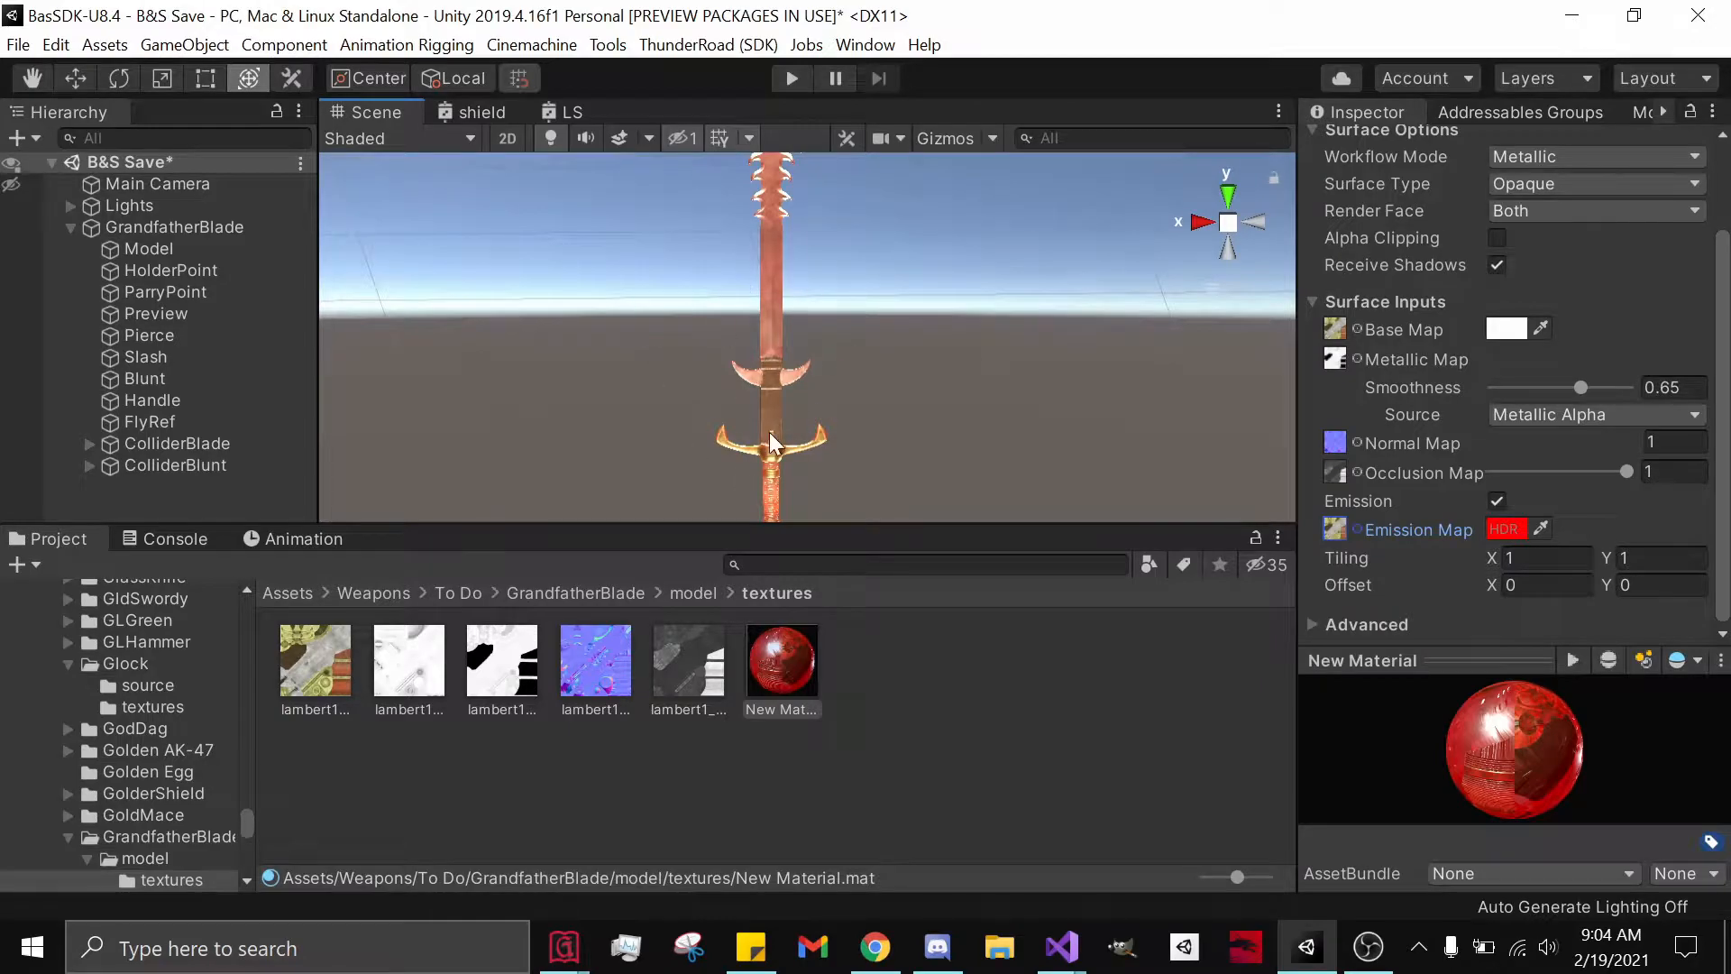
middle_drag(787, 372, 745, 306)
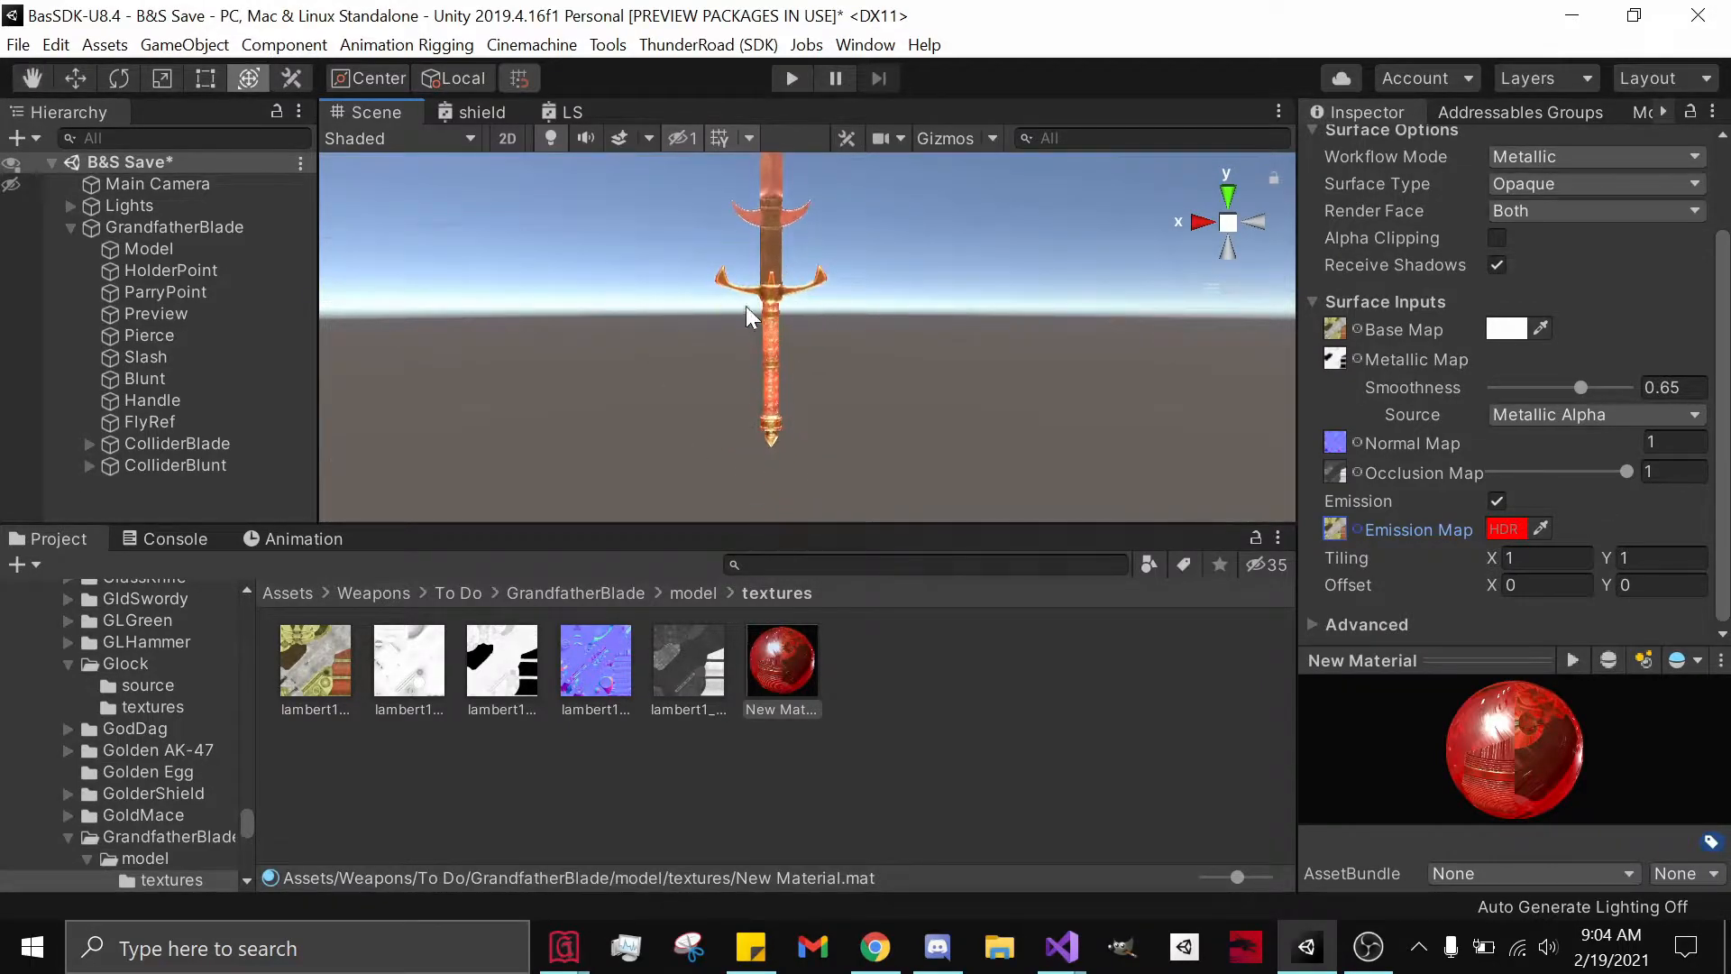
middle_drag(825, 214, 817, 424)
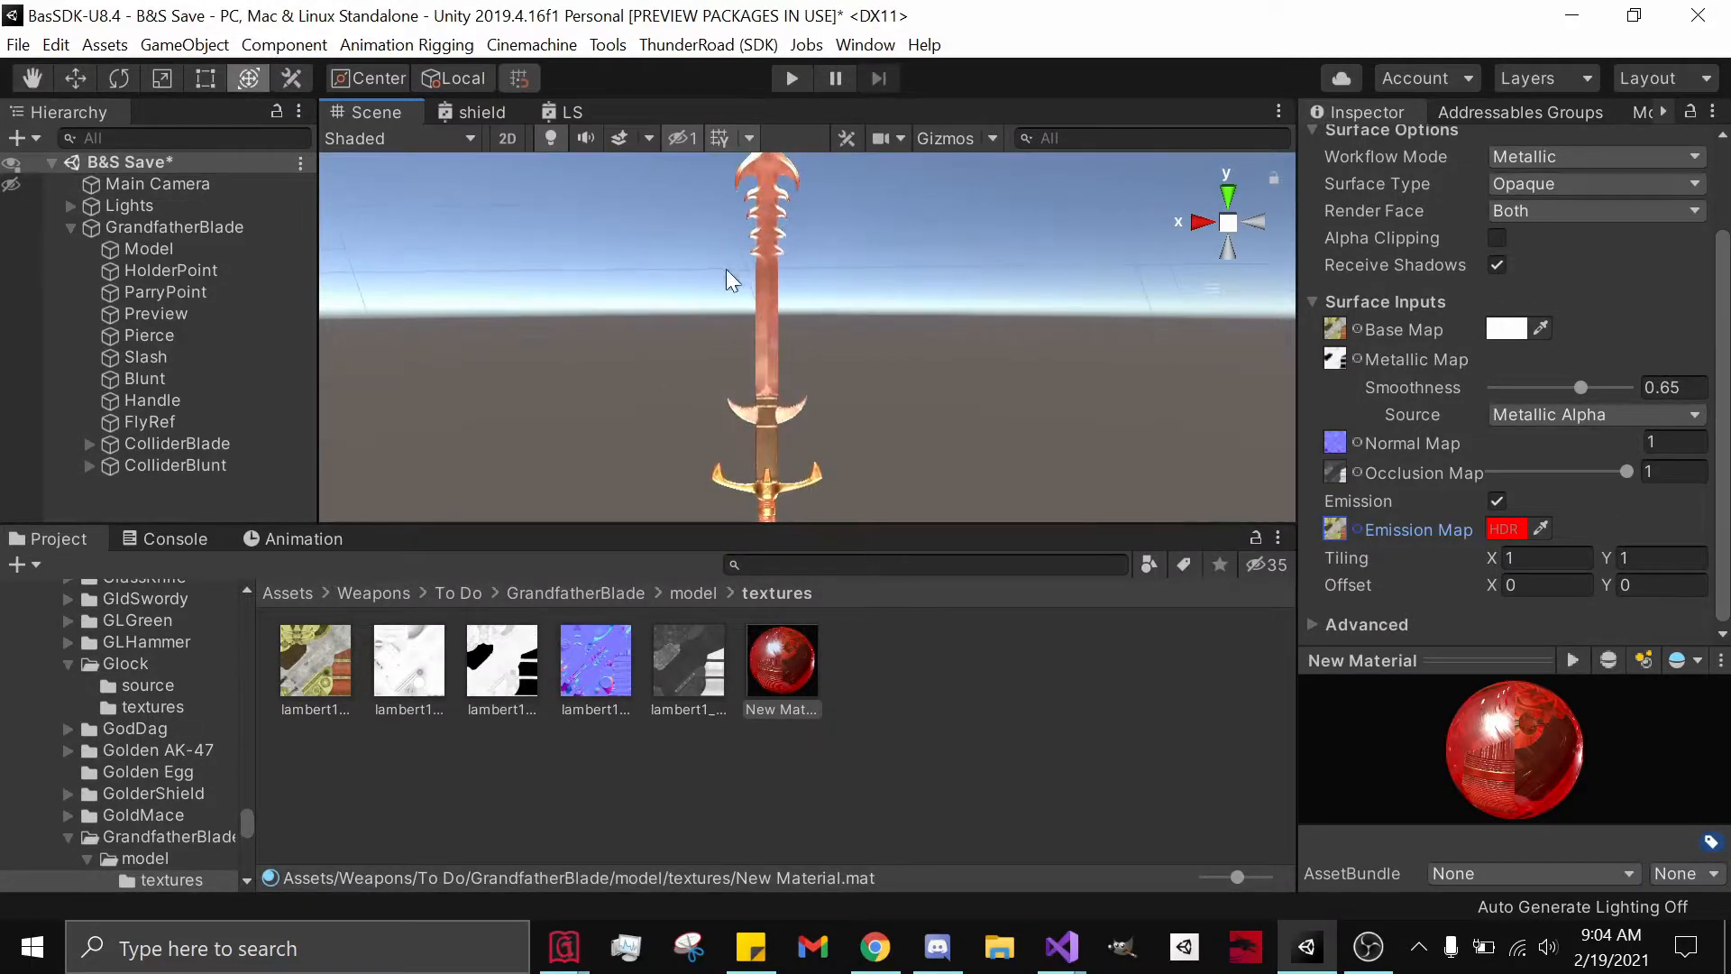
scroll(754, 447, up, 2)
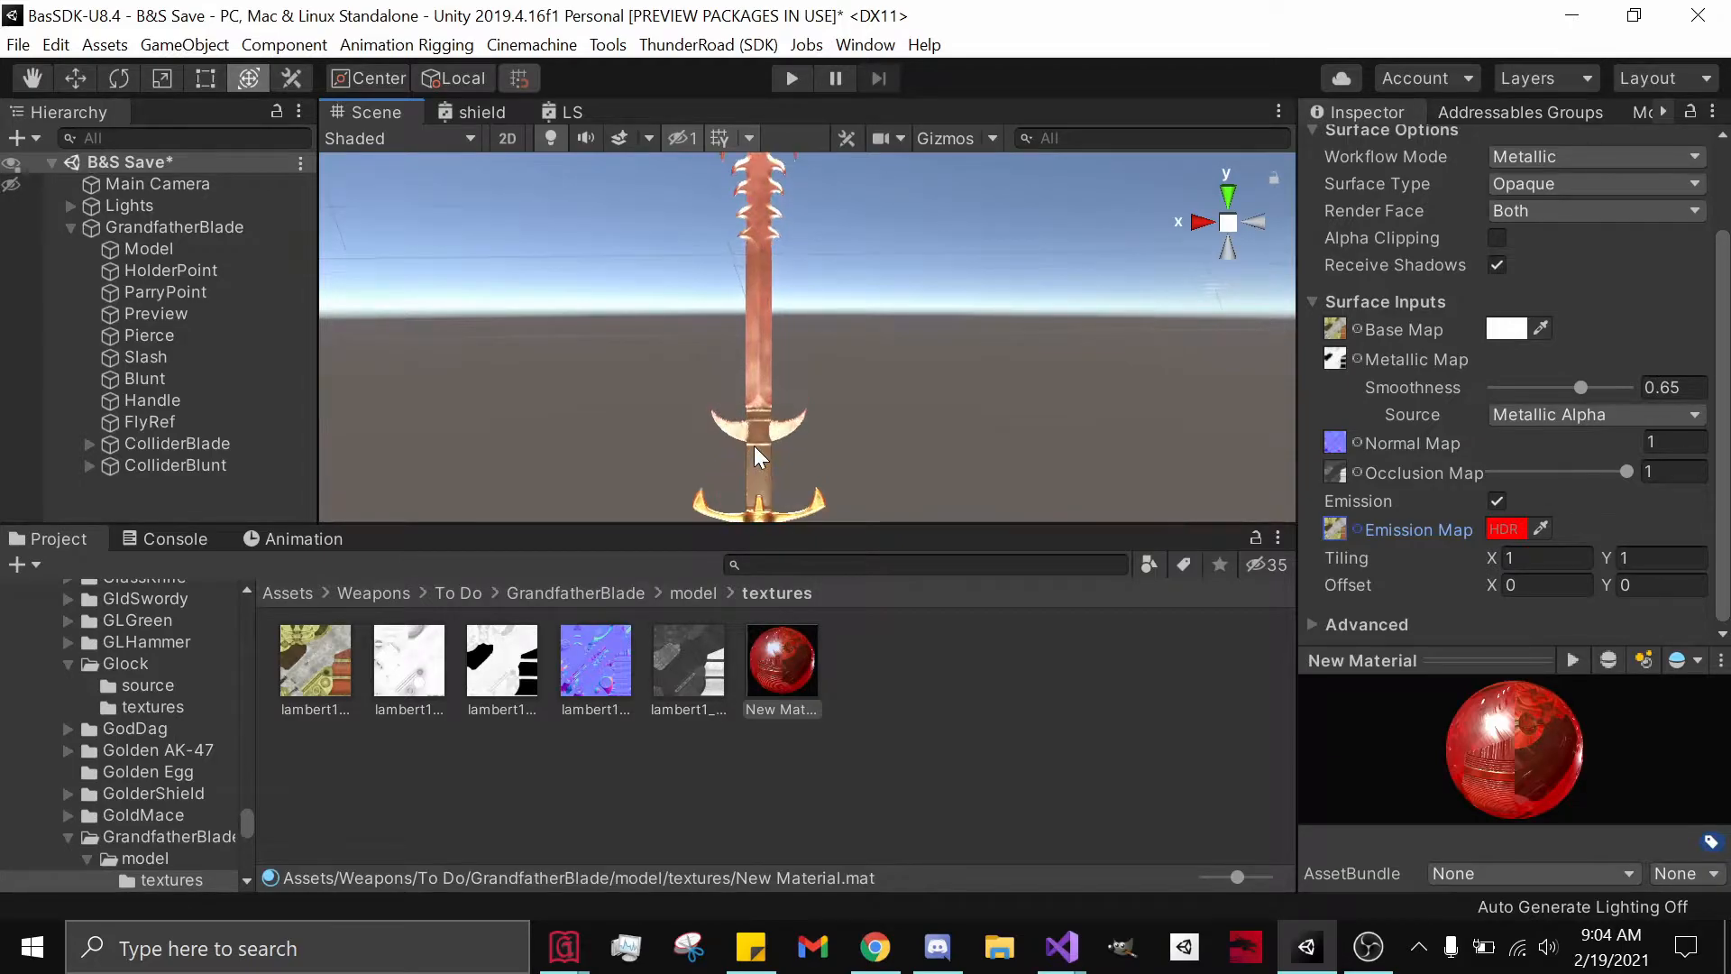
middle_drag(789, 456, 792, 378)
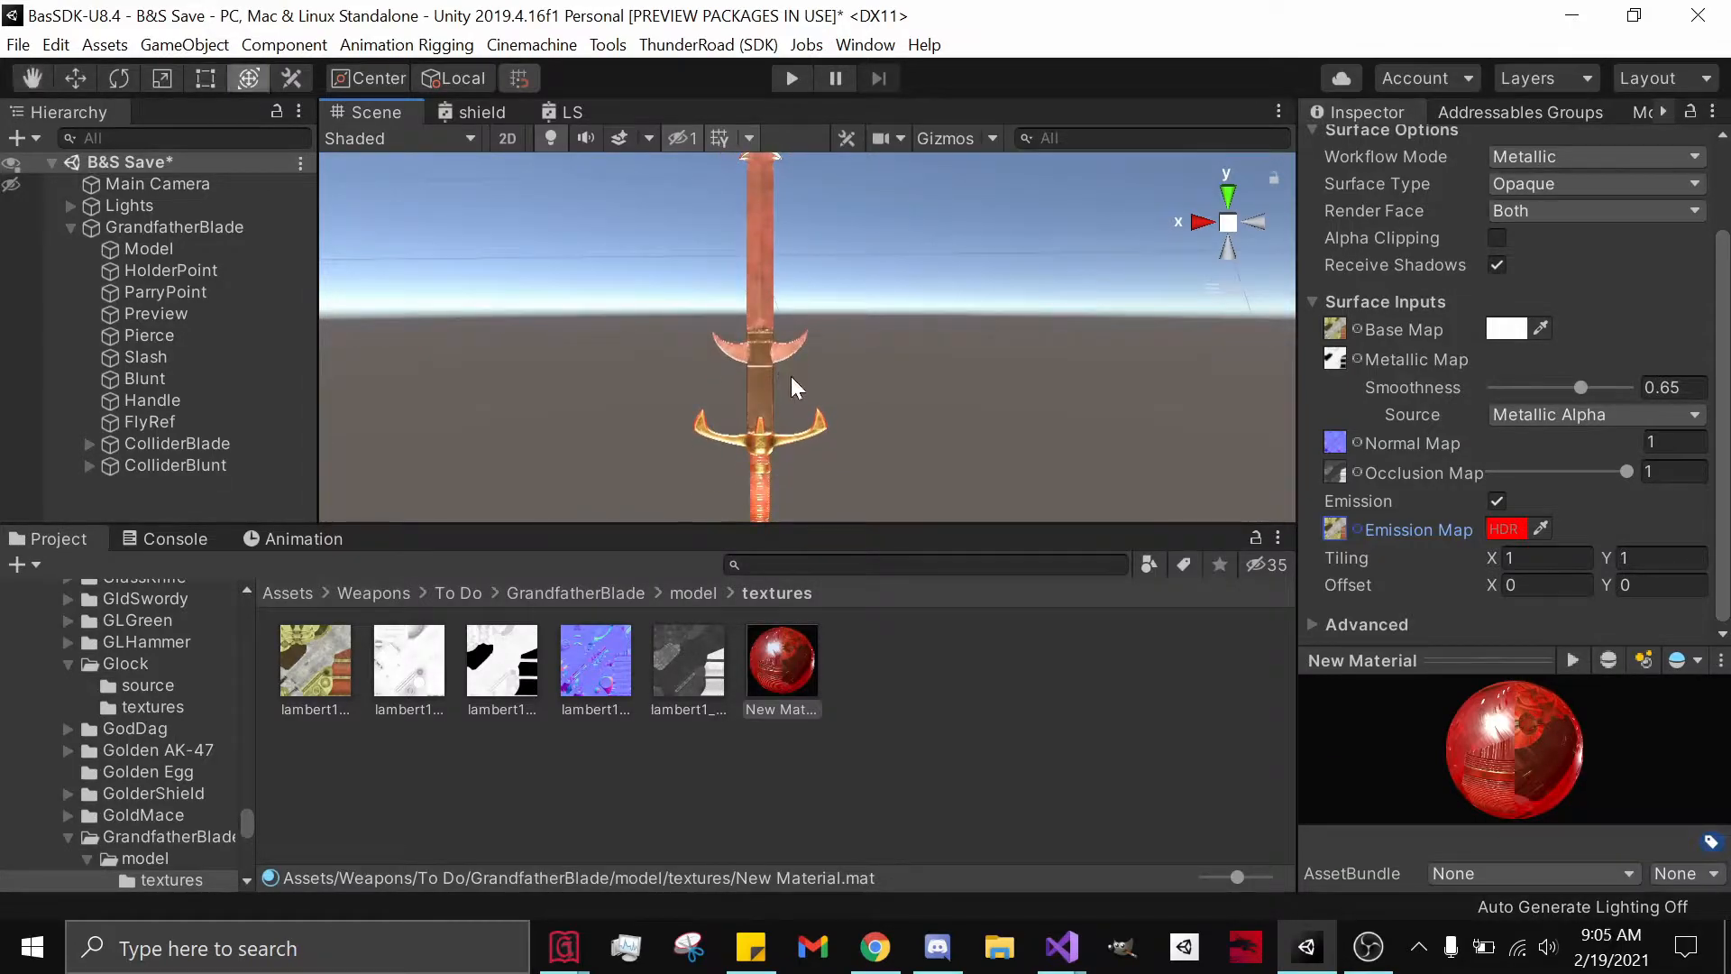
Assign the lambert1_metallic texture to New Material's Emission Map and inspect the glow on the guard and handle.
click(500, 652)
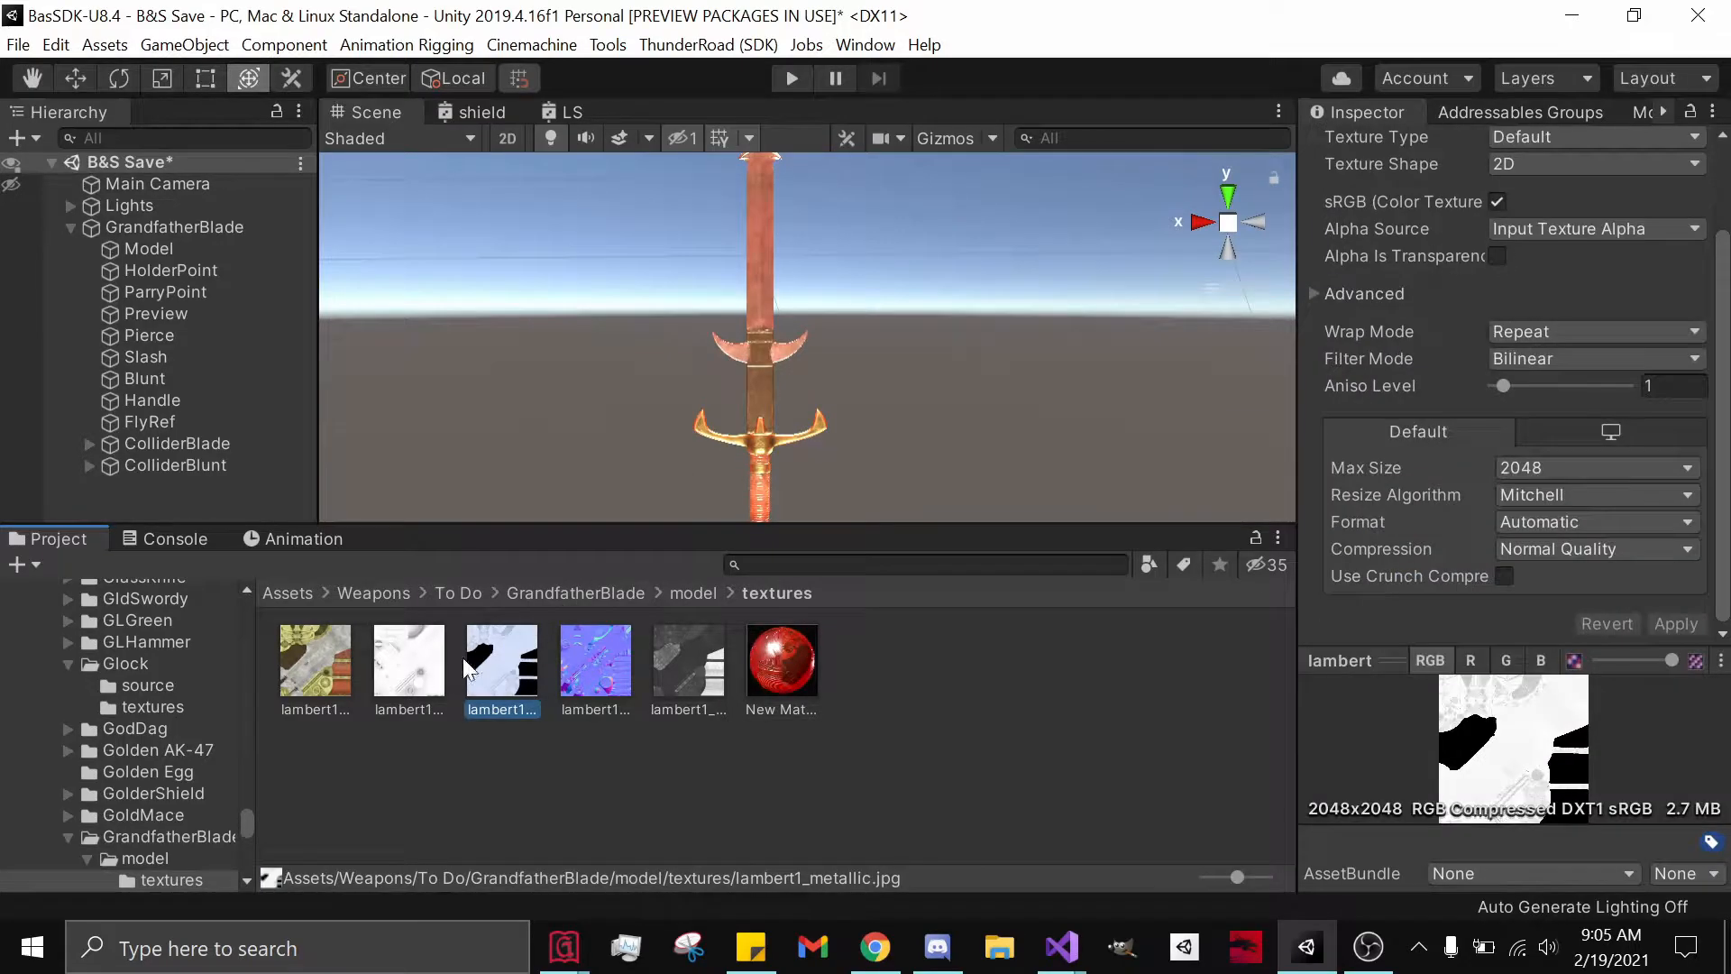
click(782, 668)
middle_drag(810, 472, 815, 336)
scroll(815, 336, down, 2)
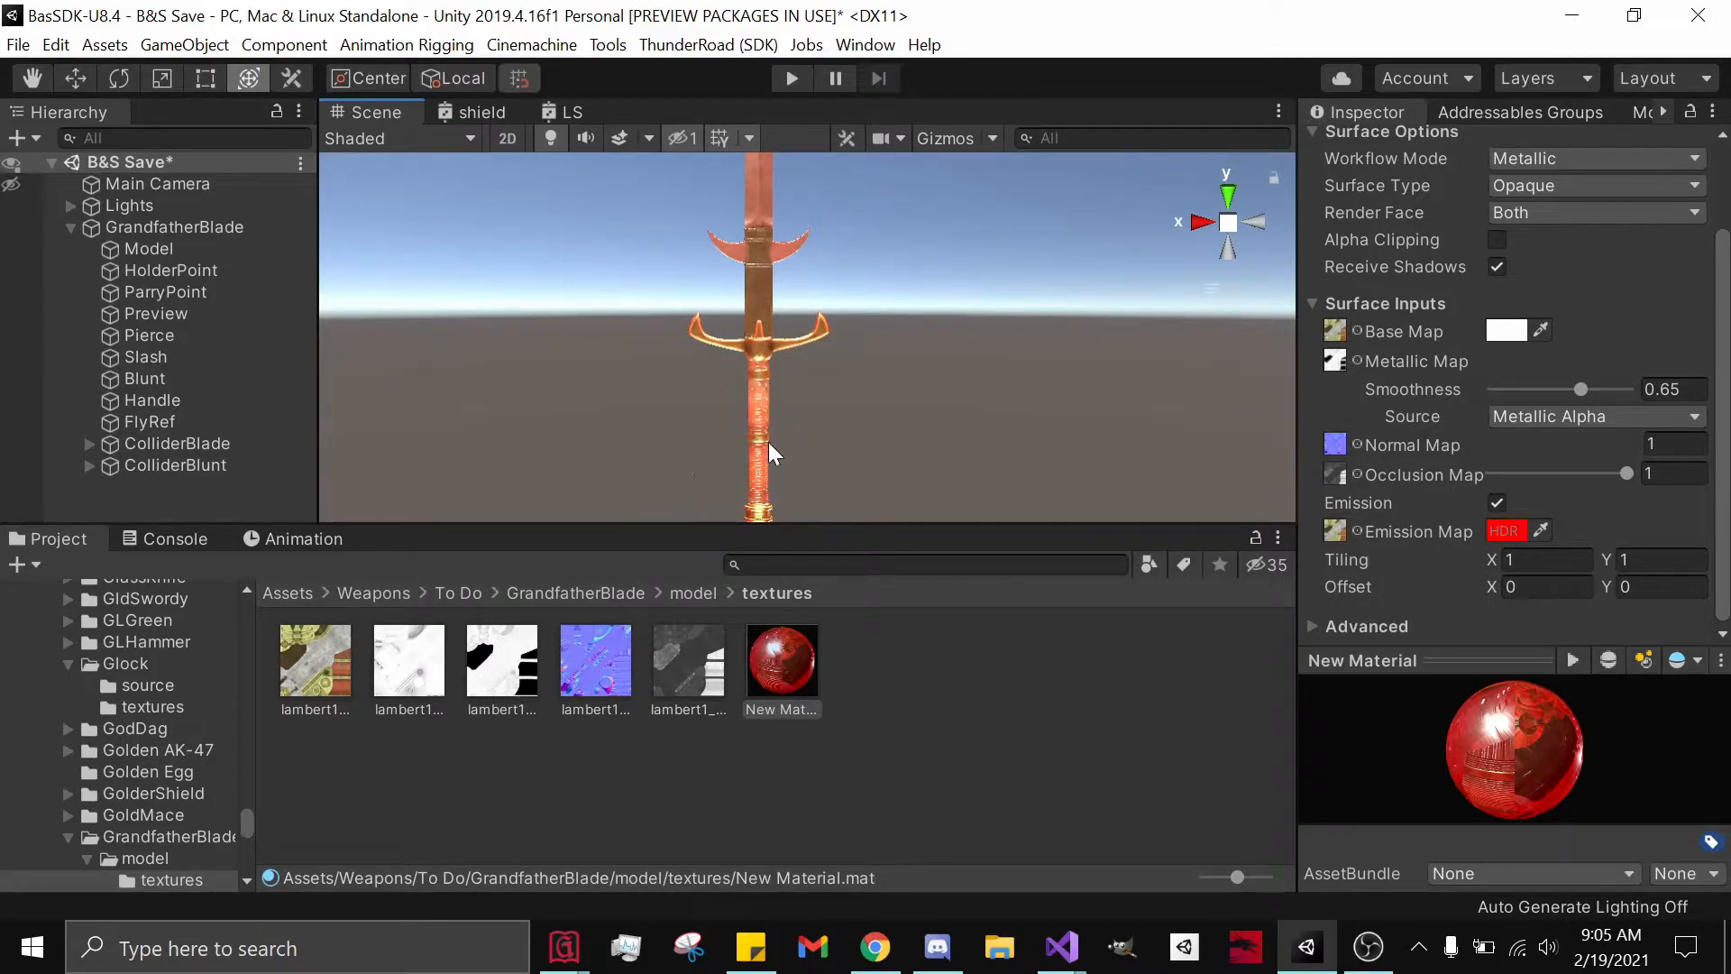
click(506, 674)
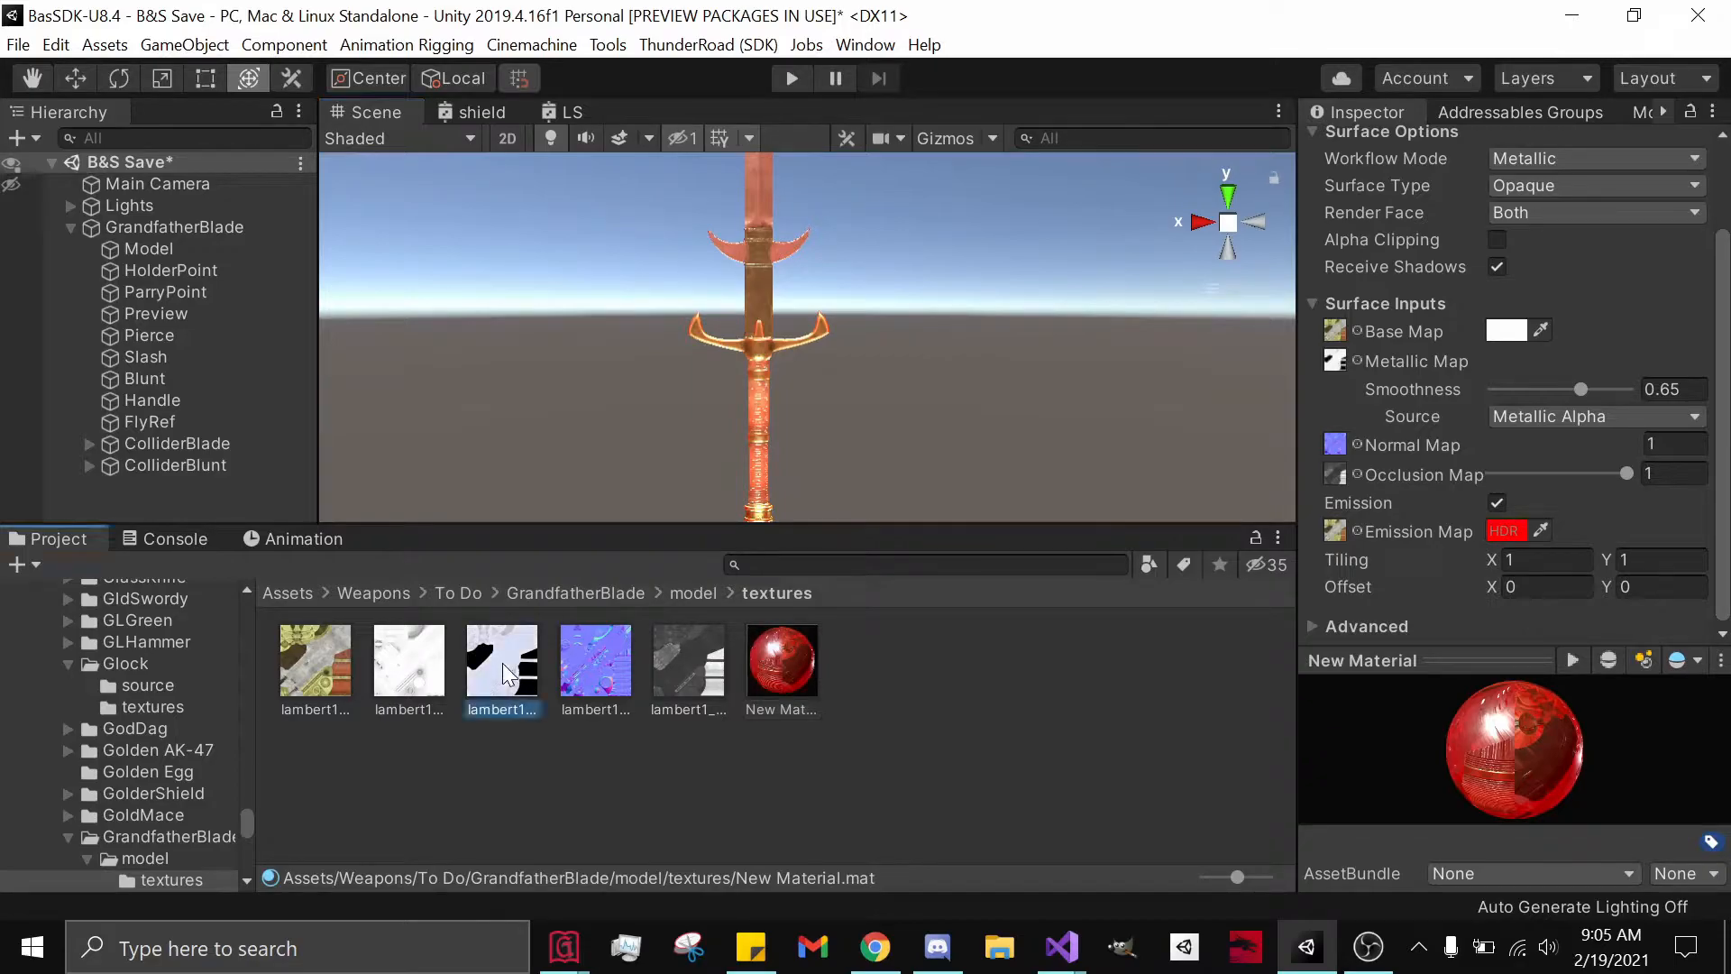
drag(506, 673, 1334, 533)
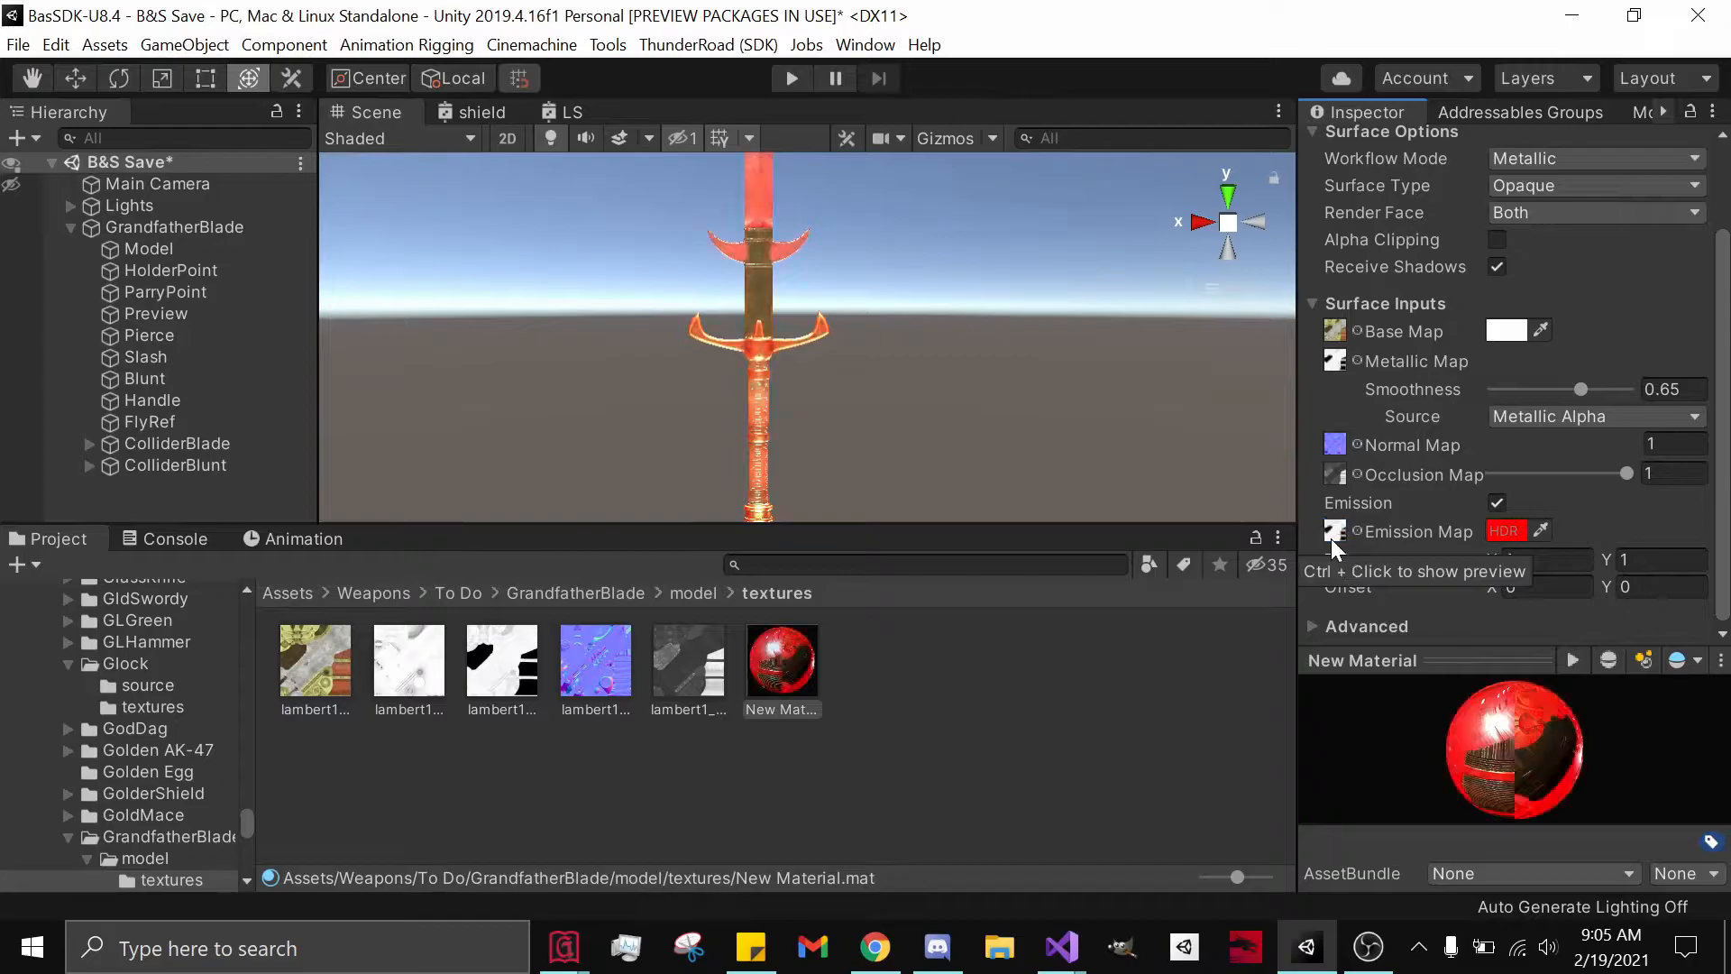
scroll(853, 420, up, 4)
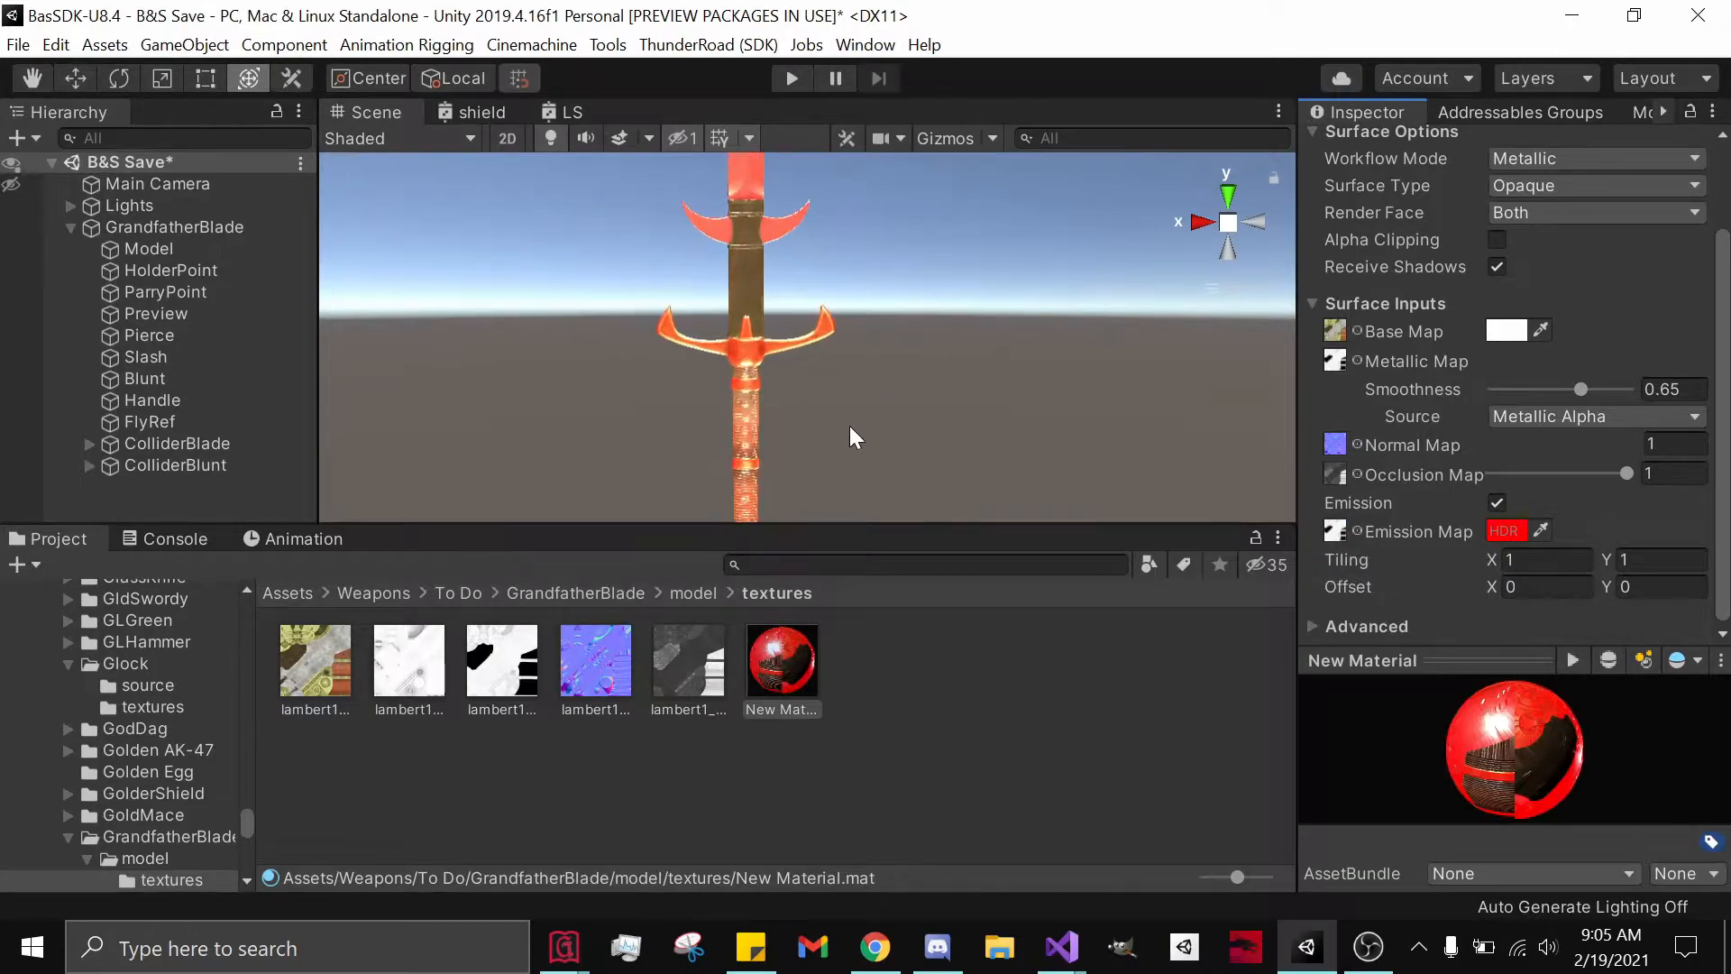
click(1333, 534)
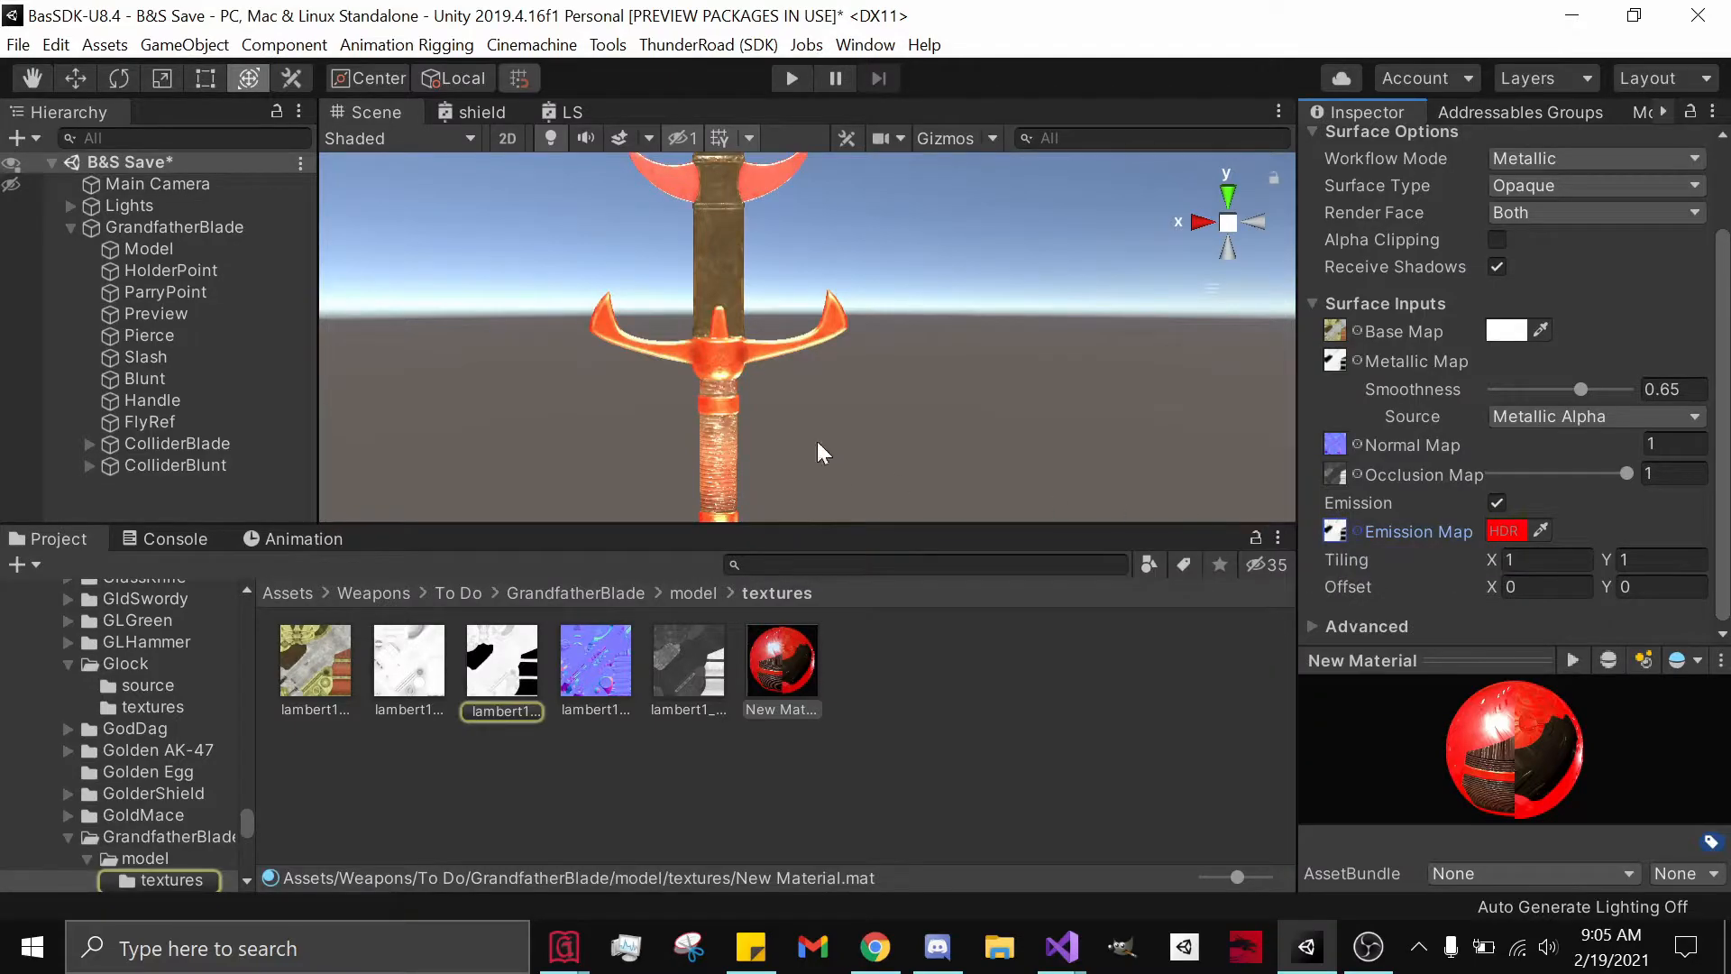
scroll(727, 250, down, 5)
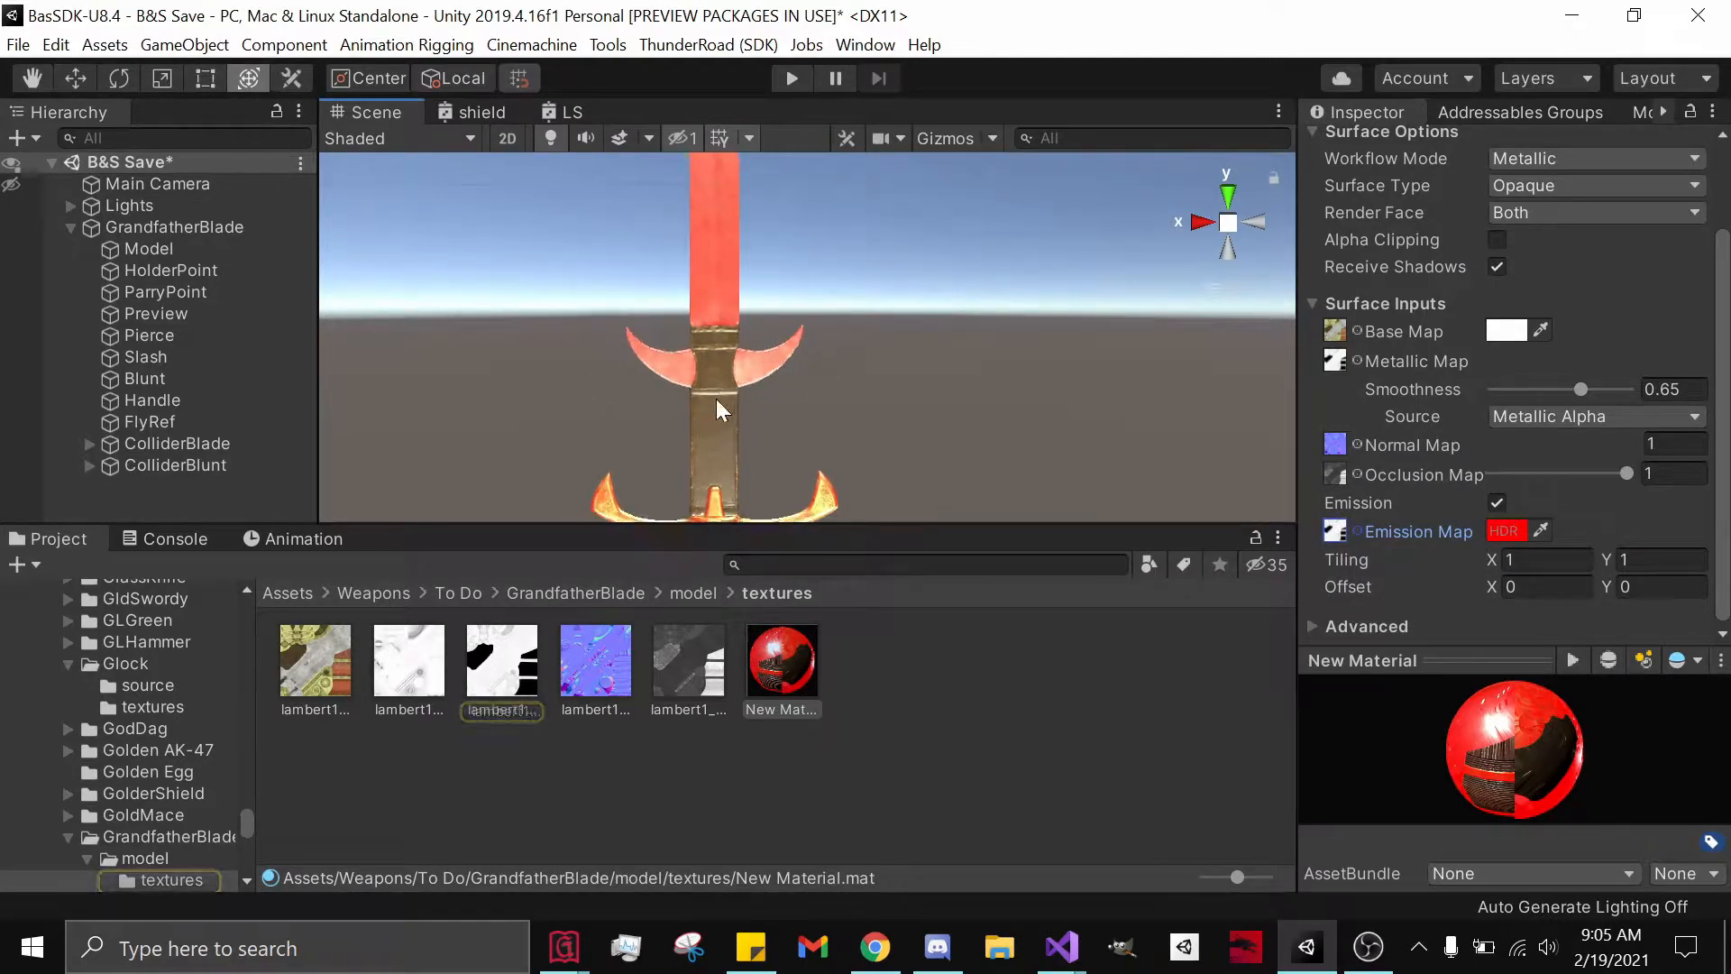
middle_drag(724, 365, 733, 196)
scroll(732, 196, down, 1)
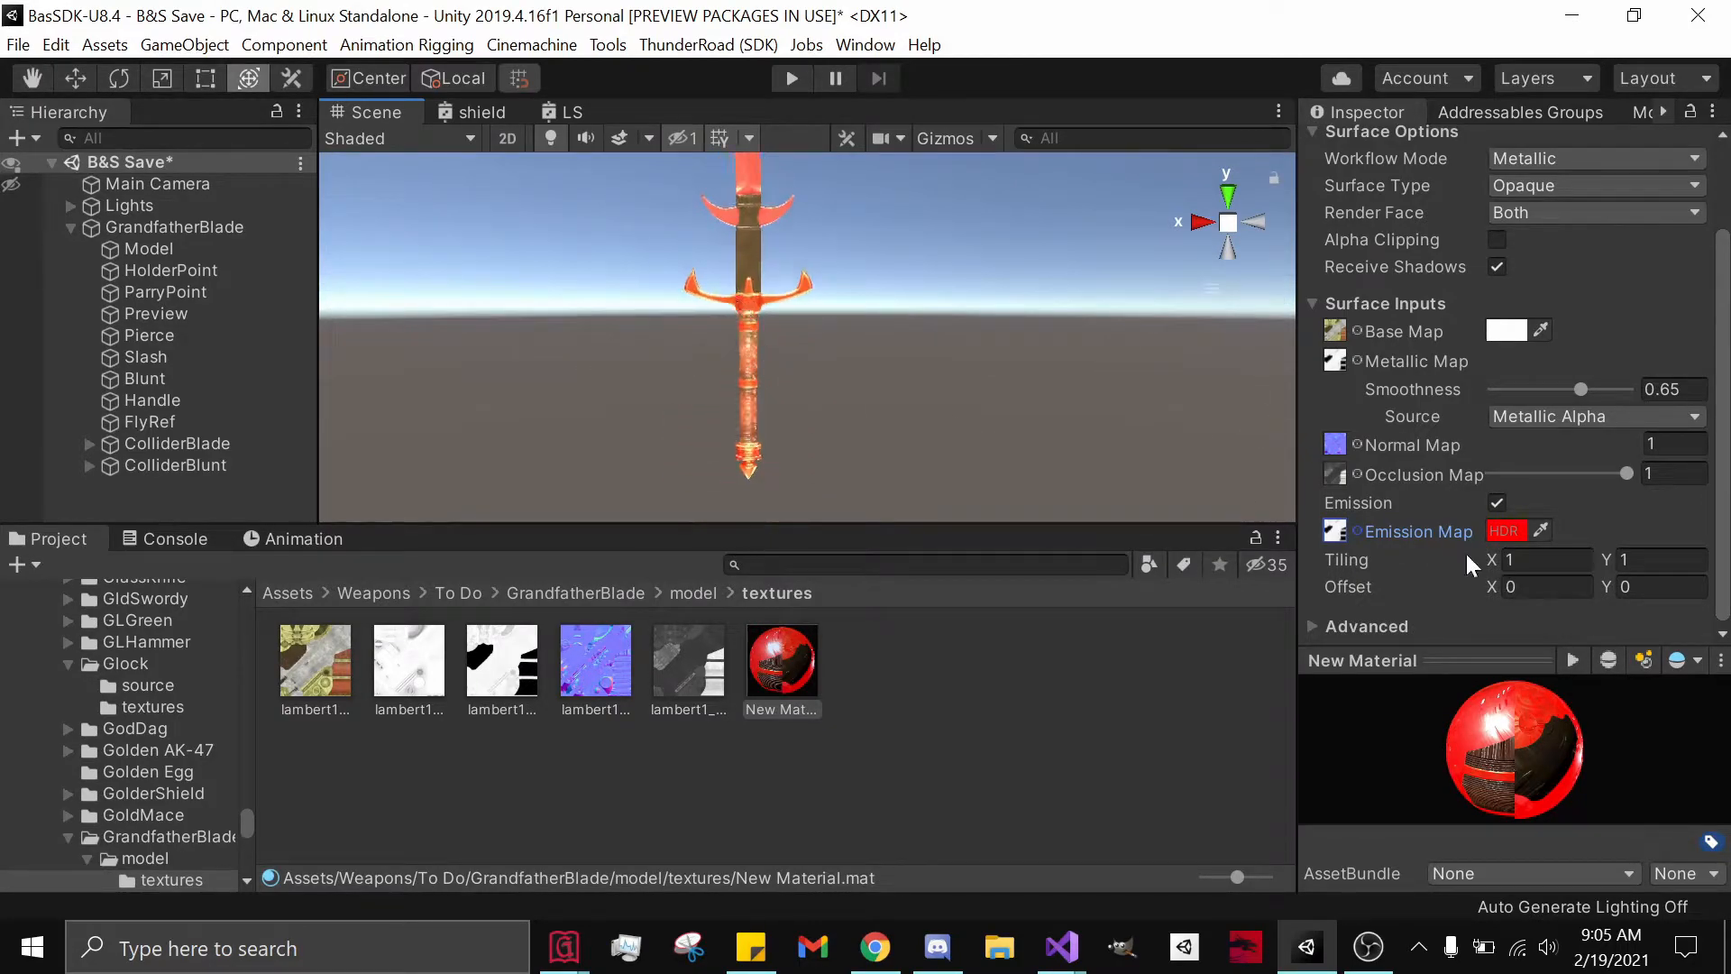
Set New Material's Emission Map texture back to None so the emission colour covers the whole sword.
click(1358, 531)
click(1181, 263)
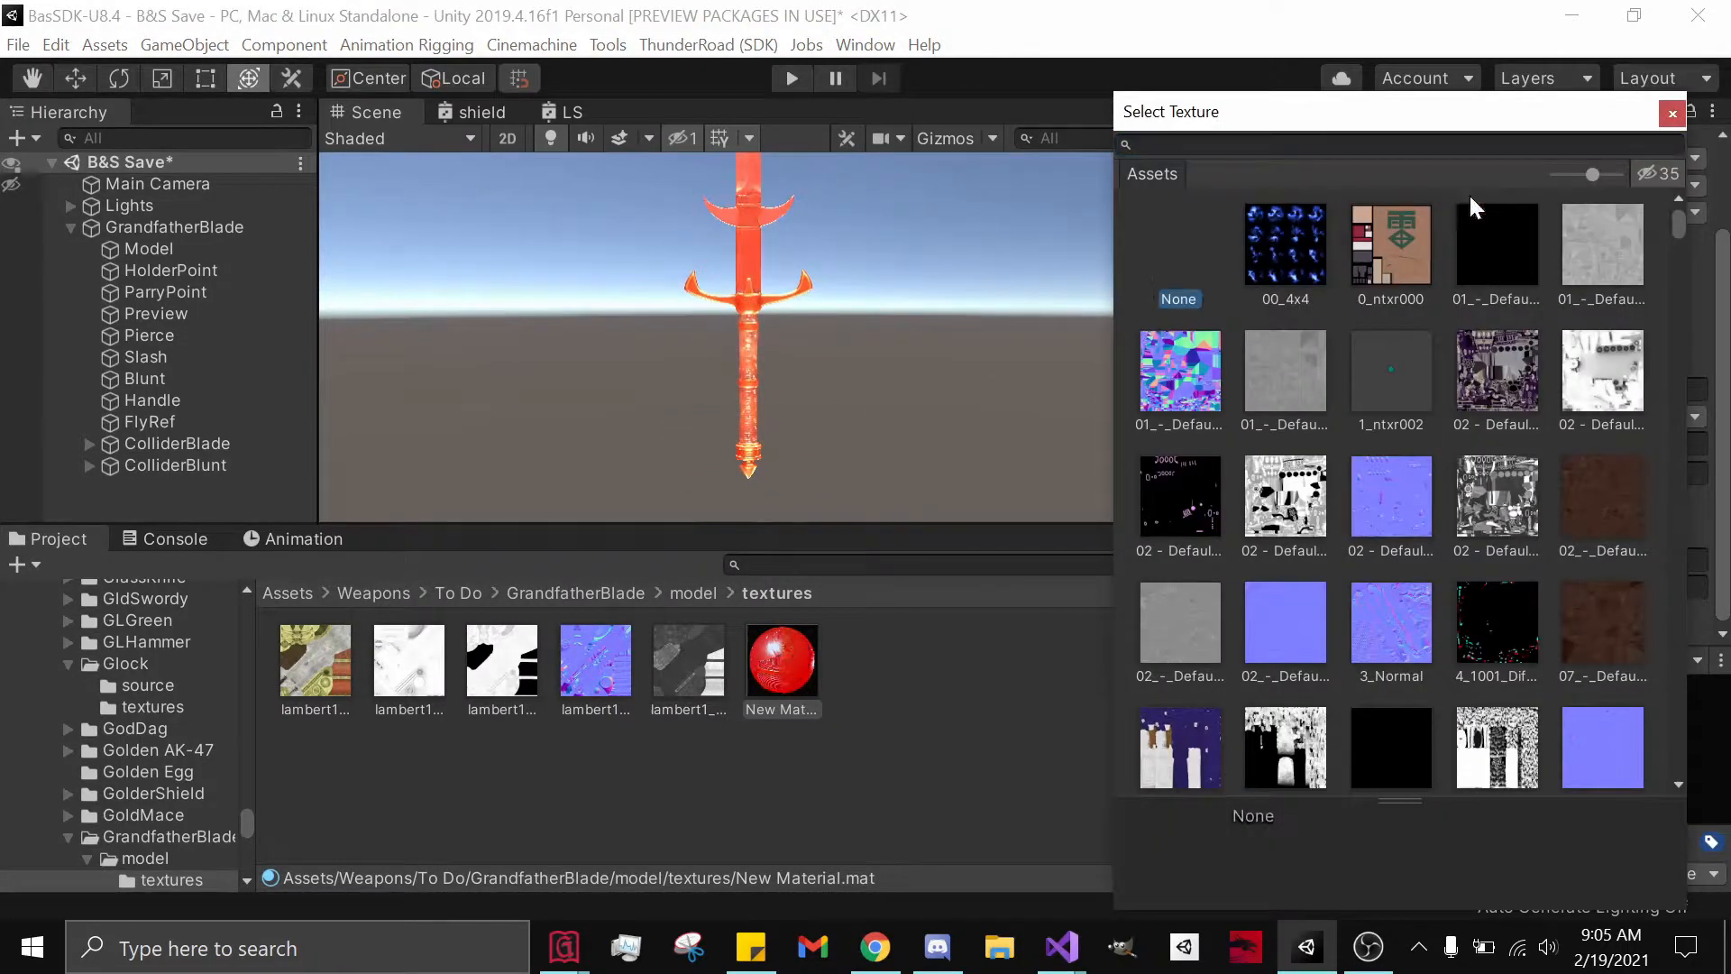
click(1673, 113)
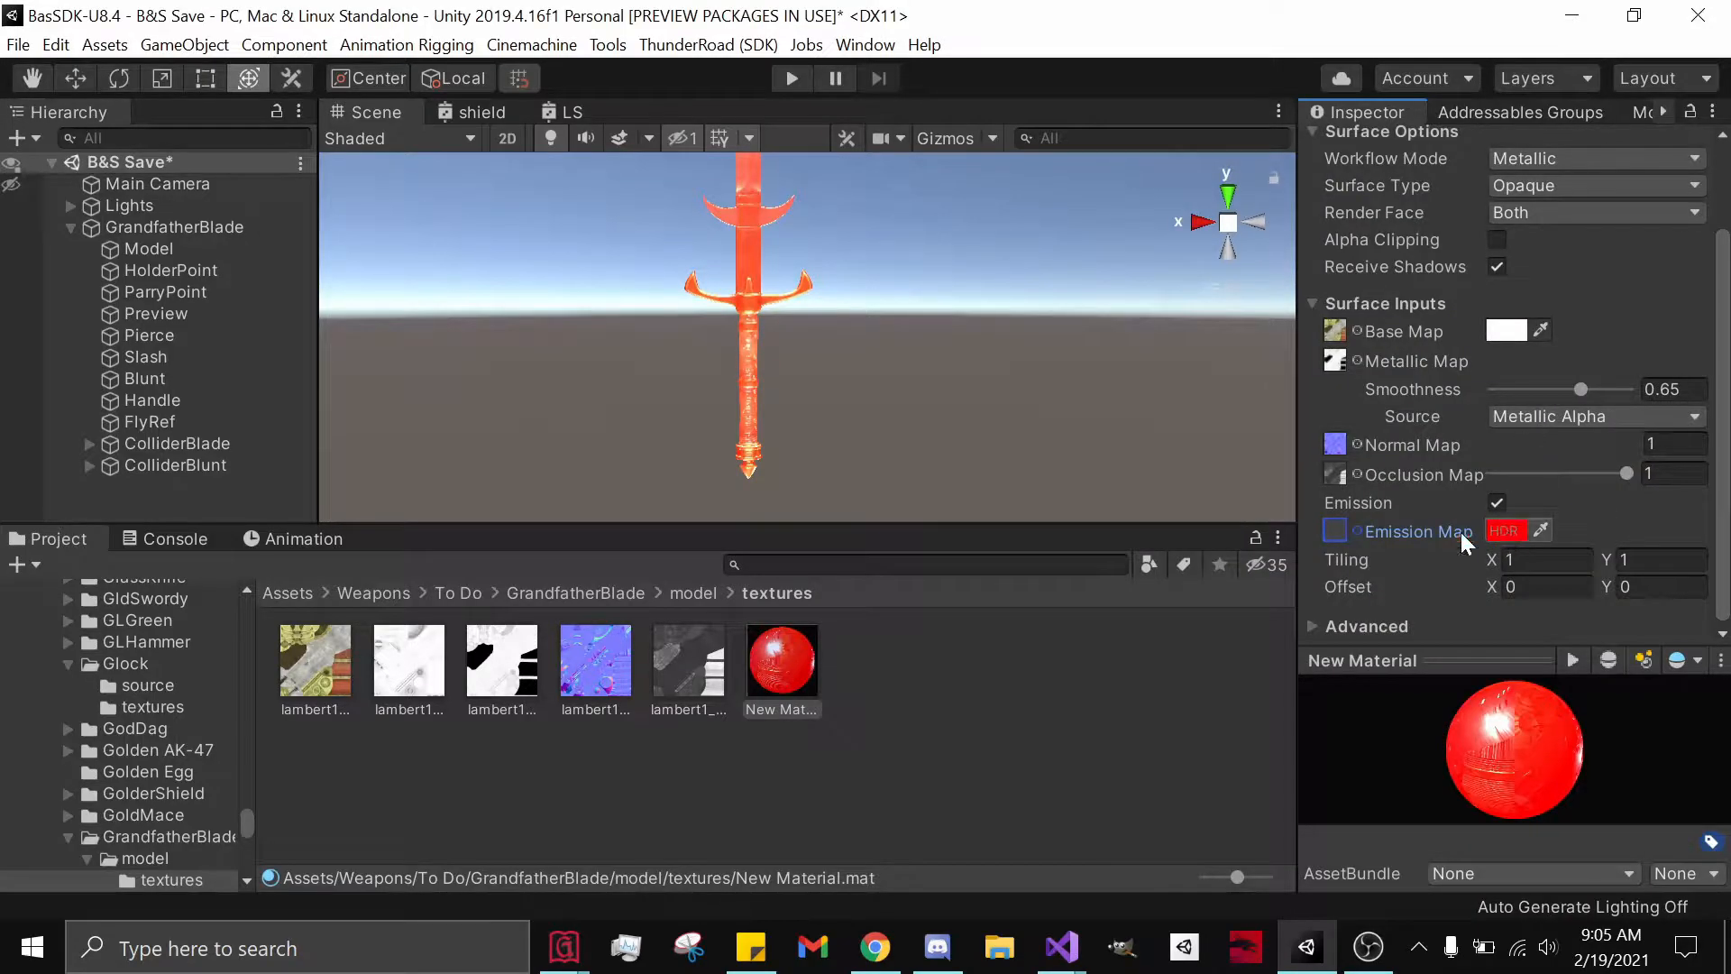
scroll(728, 373, up, 2)
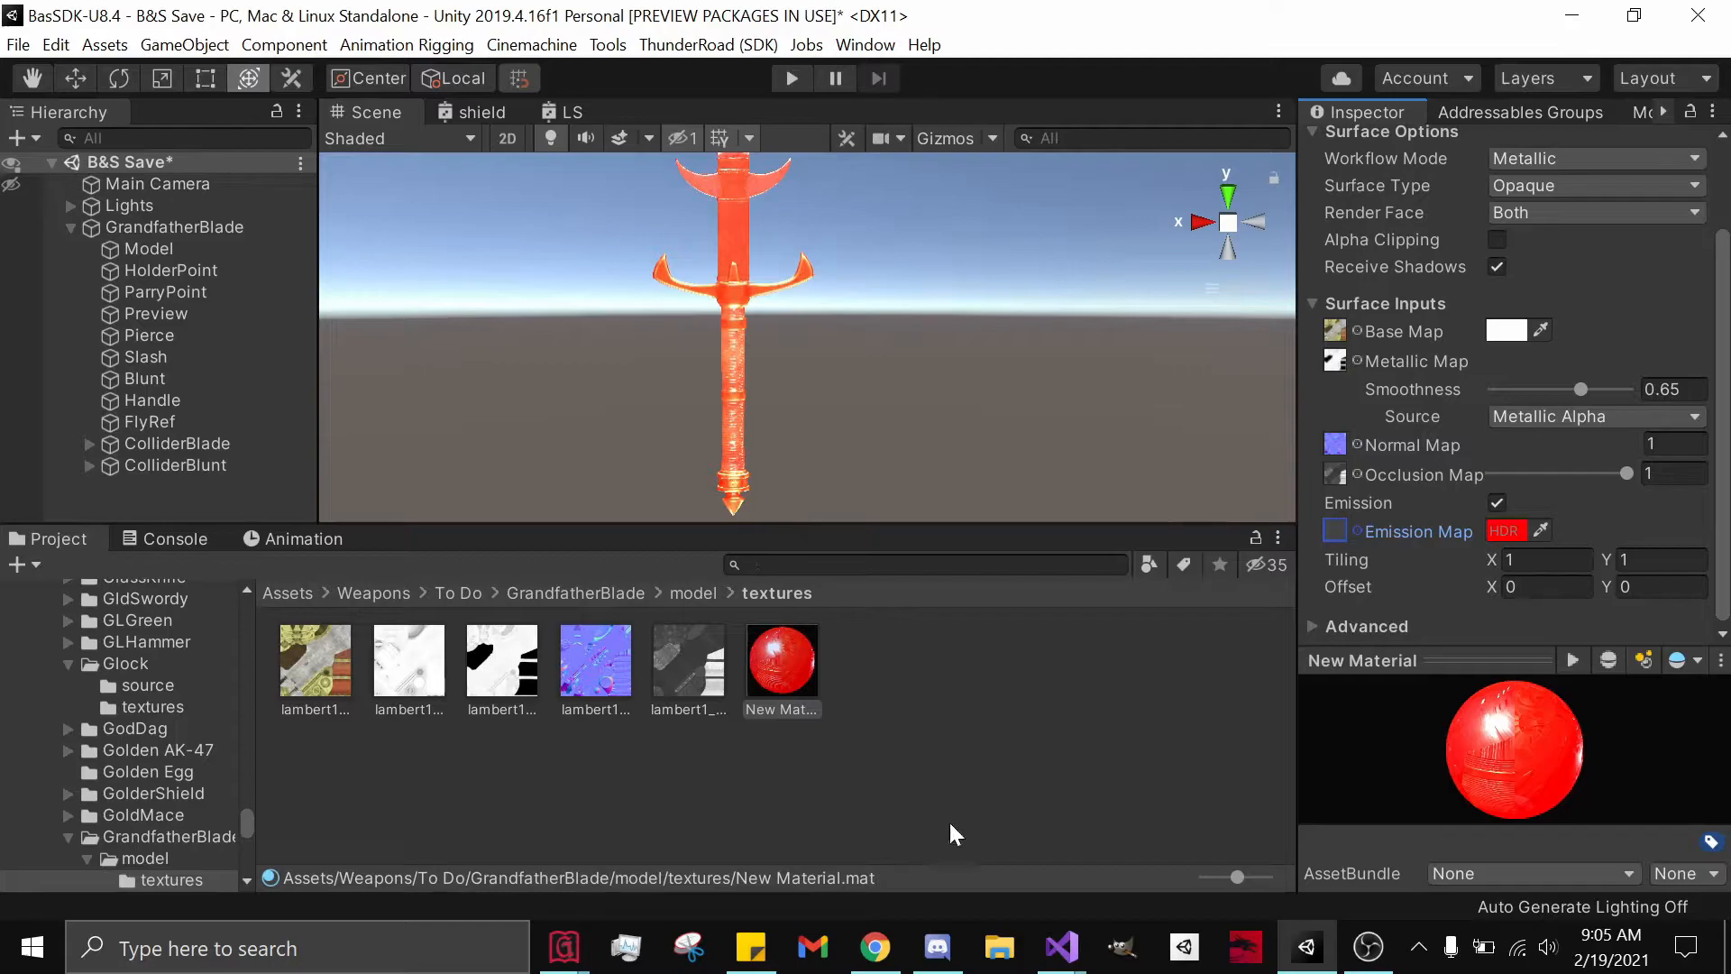
Switch to Chrome, search the web for "gimp download", view the gimp.org Downloads page and return to the search results.
click(897, 944)
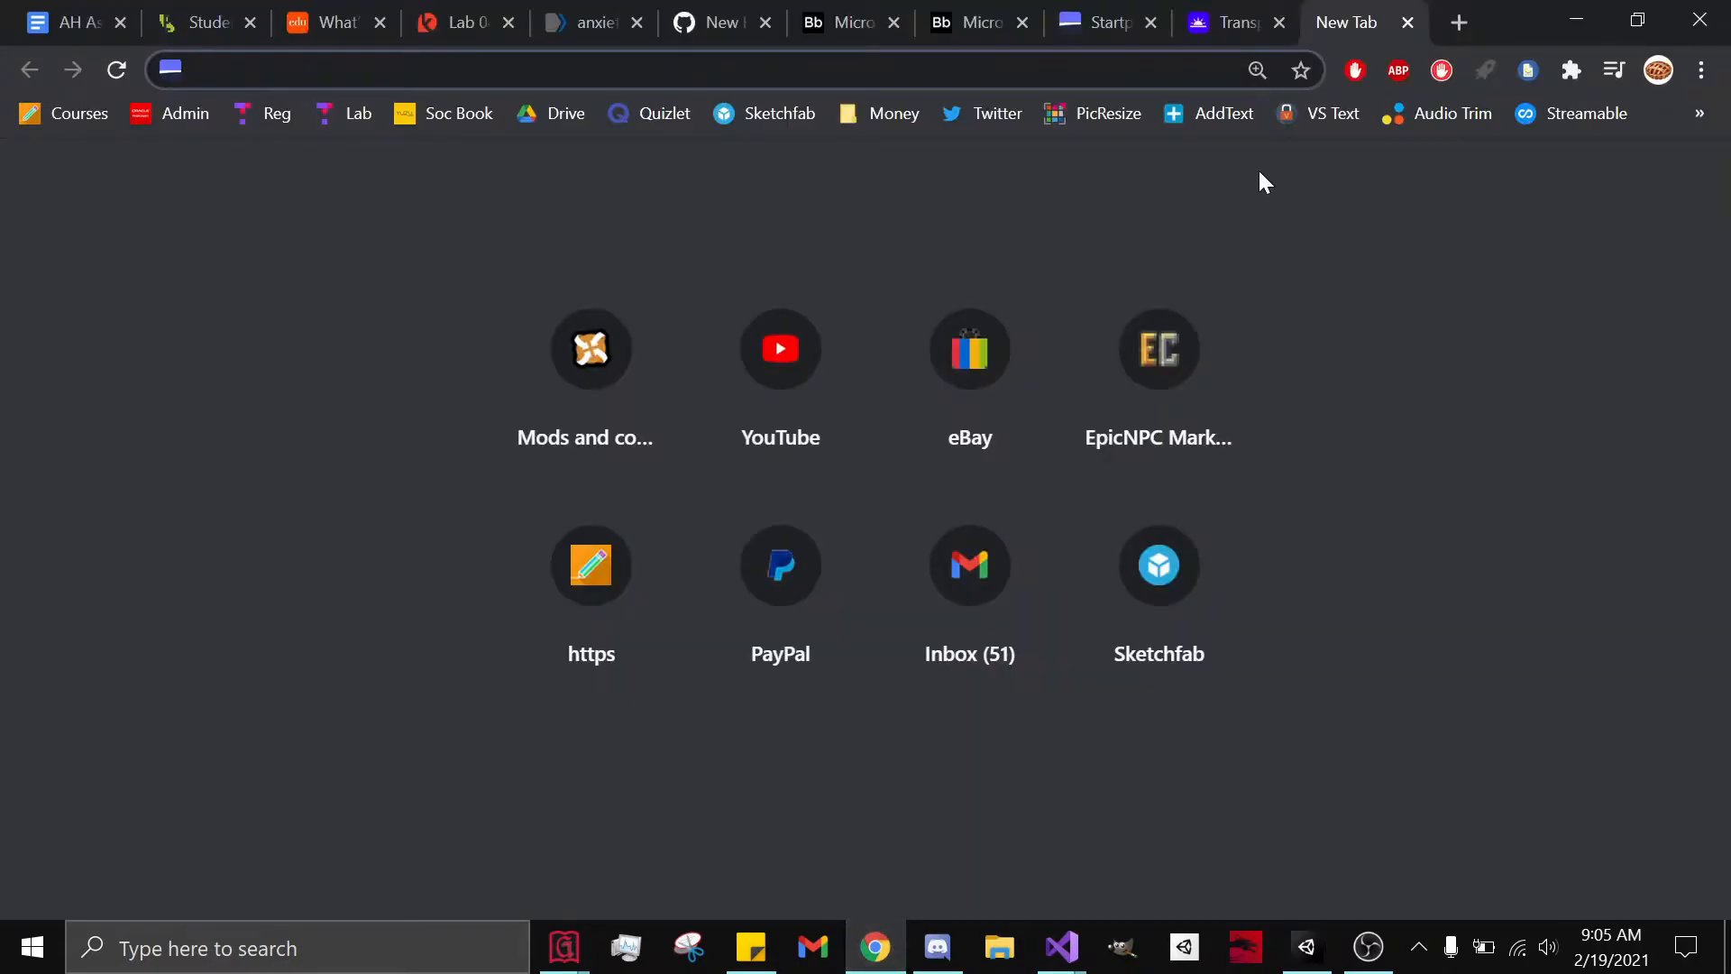
text(gi)
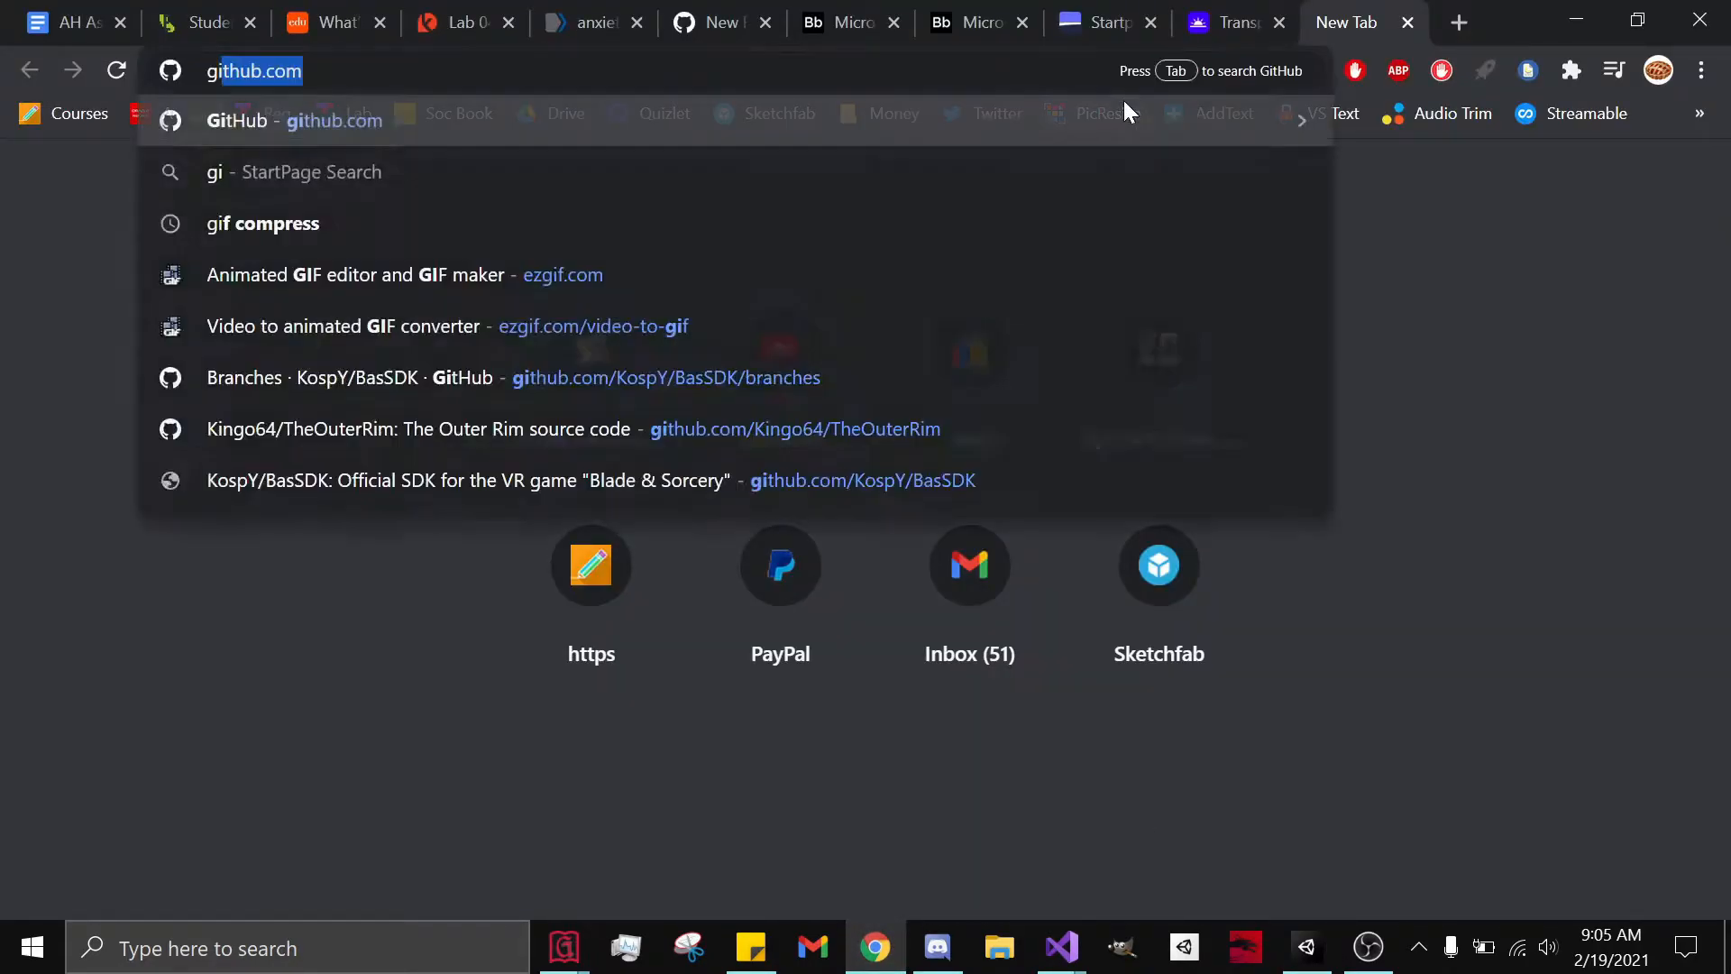
text(mp download)
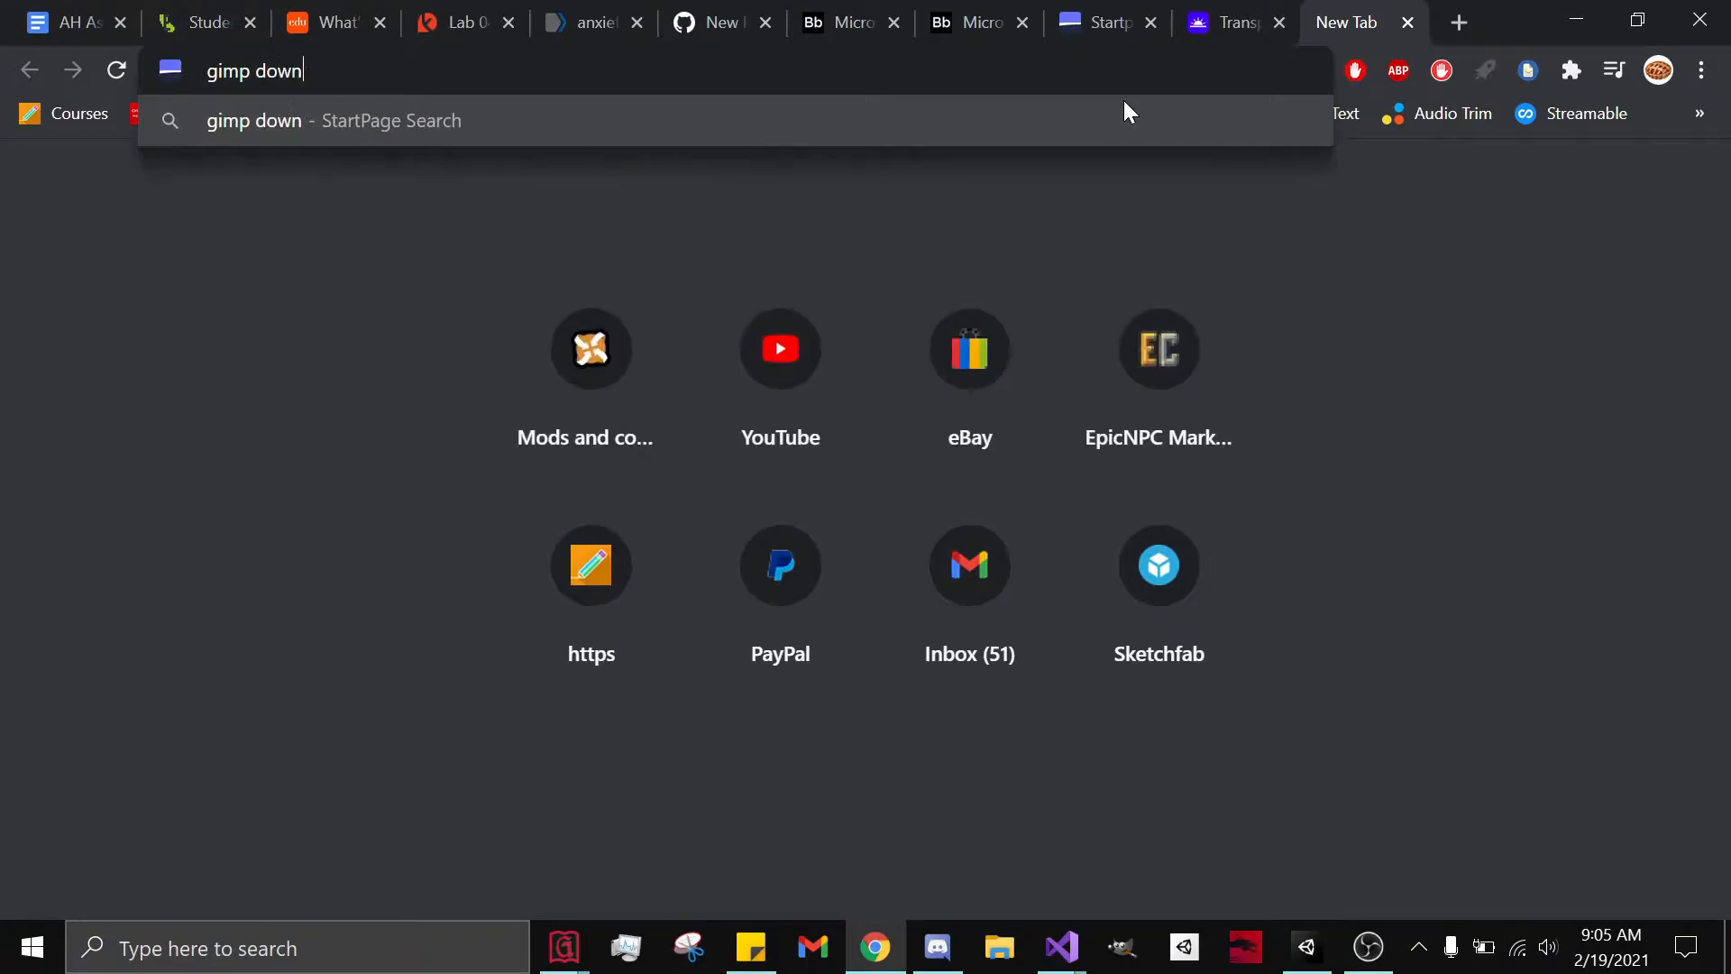
key(Return)
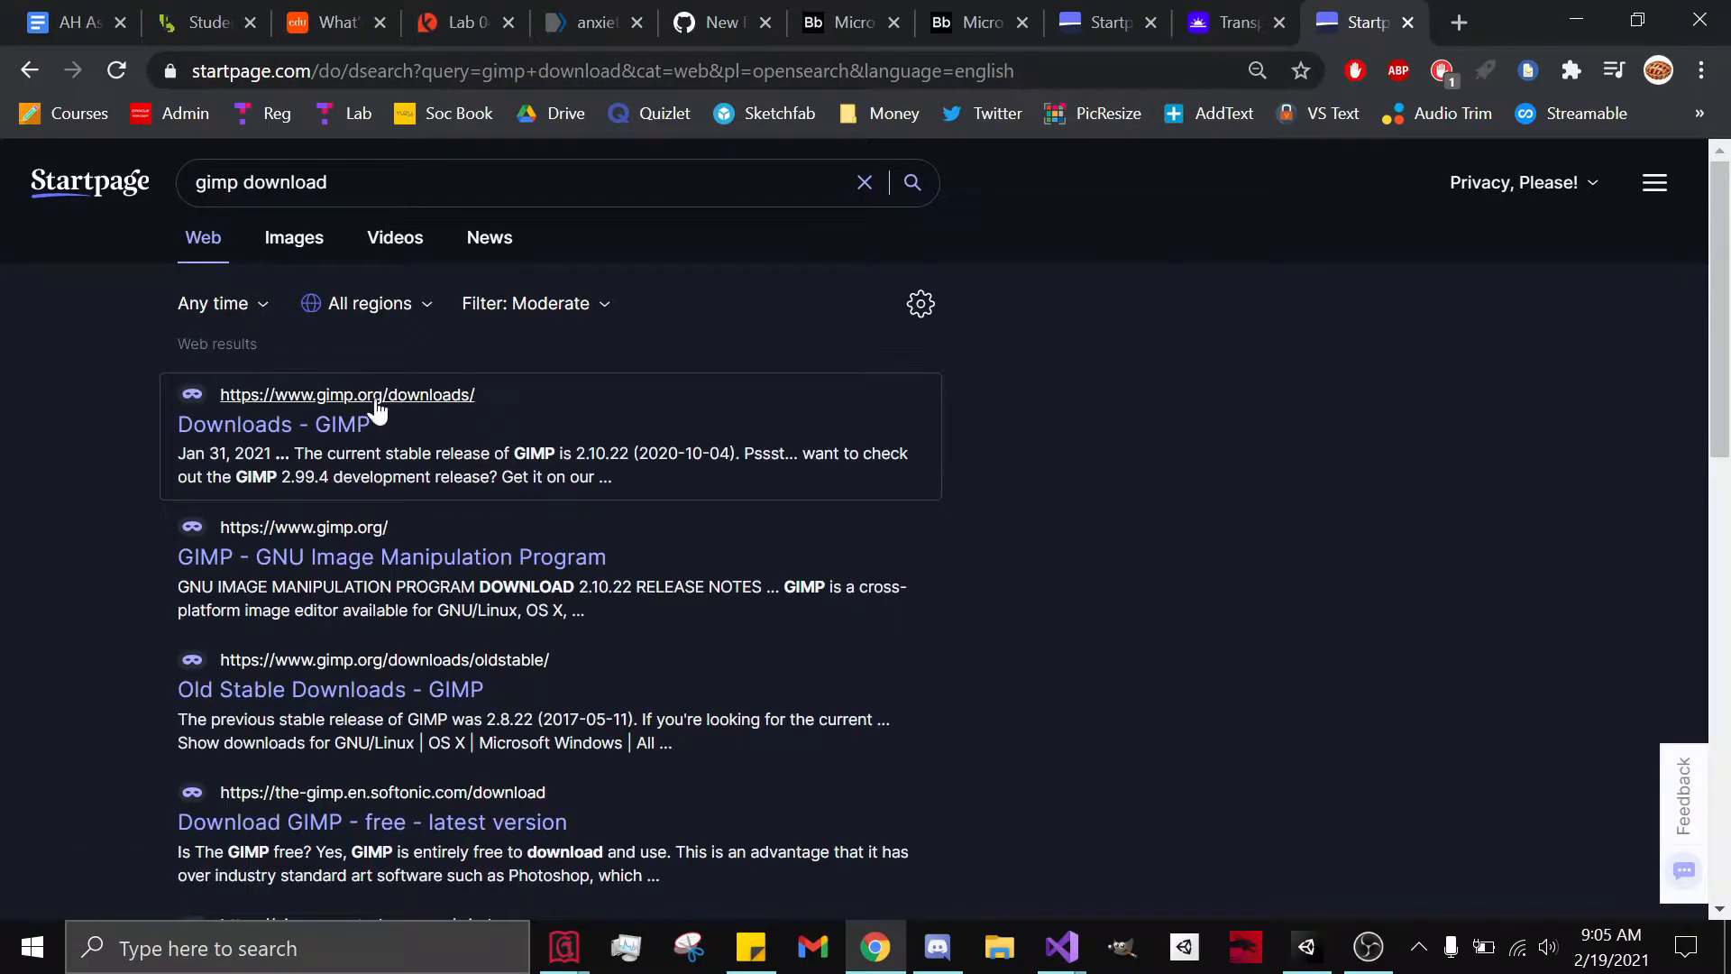
click(327, 417)
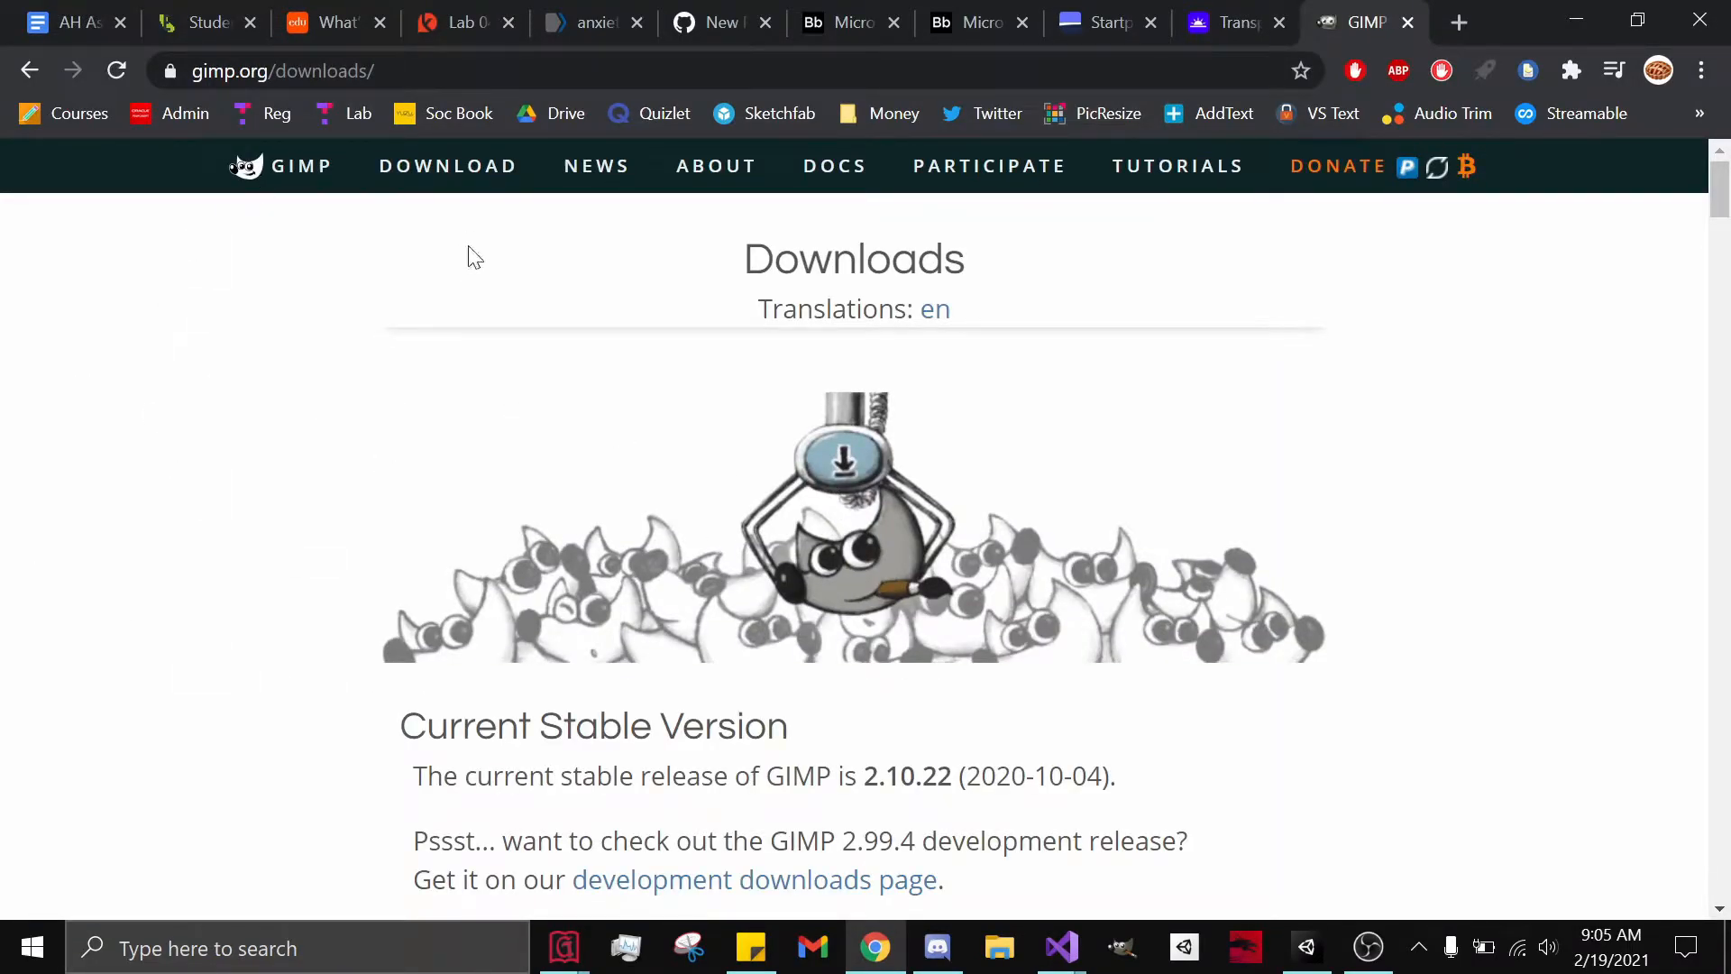
key(alt+Left)
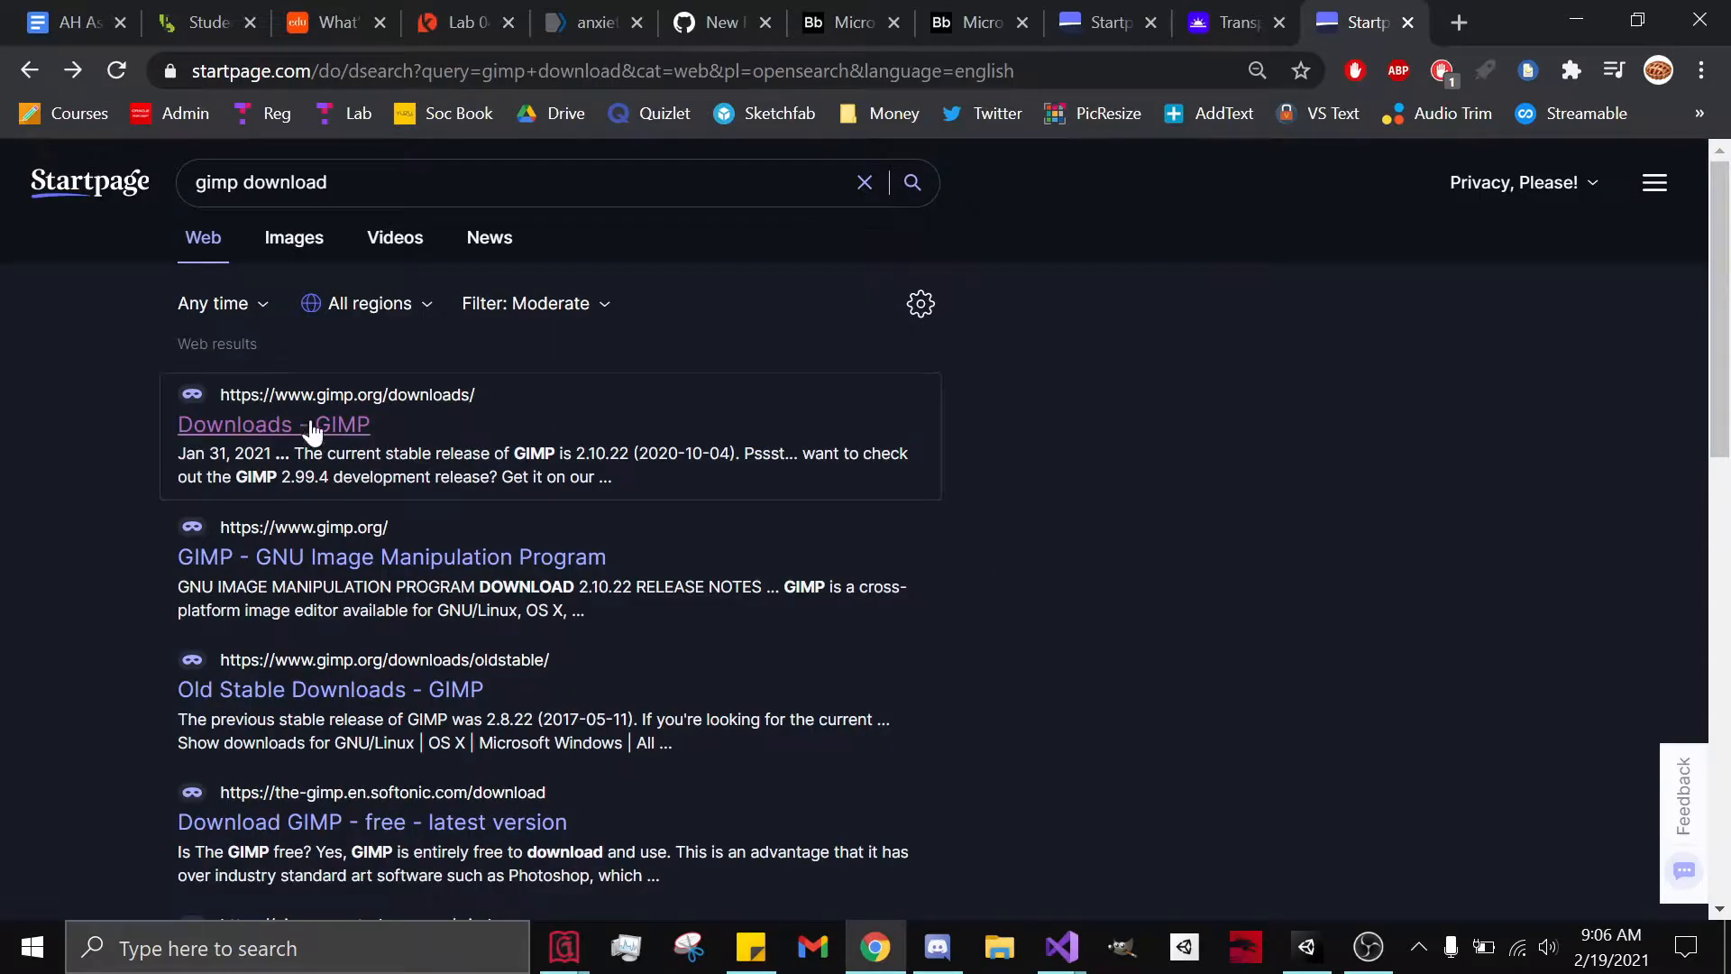
Leave the search results, launch GIMP and switch to the BasSDK-U8.4 project in Unity.
key(alt+Left)
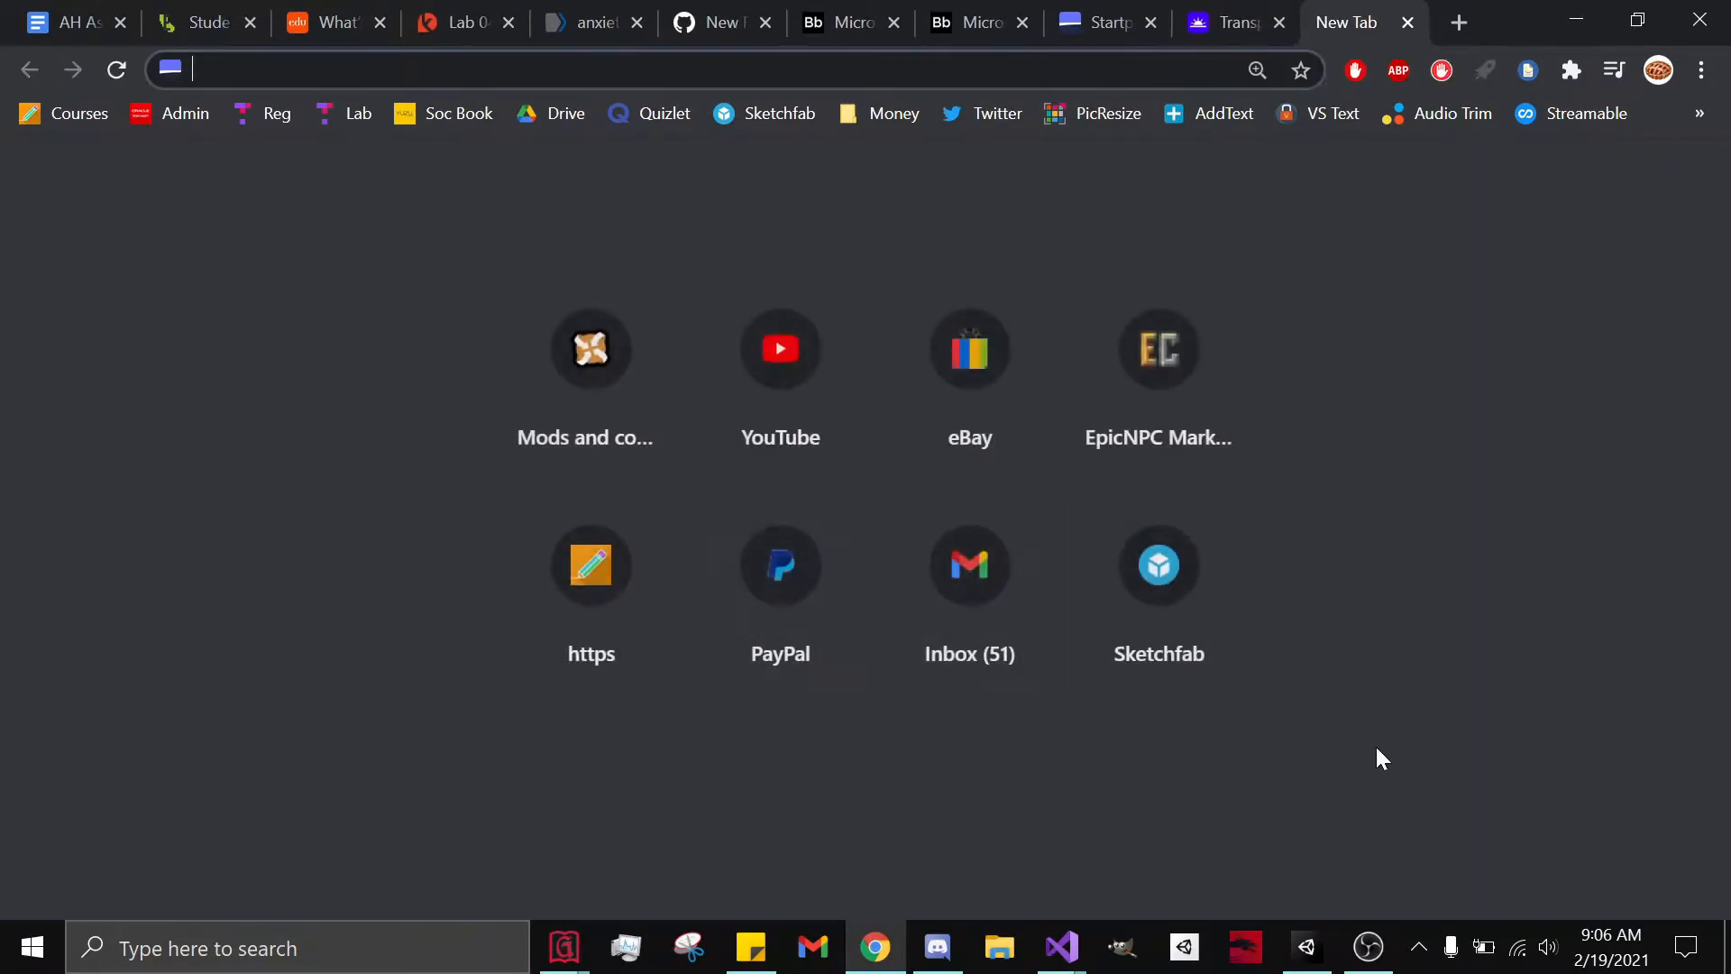
click(1121, 949)
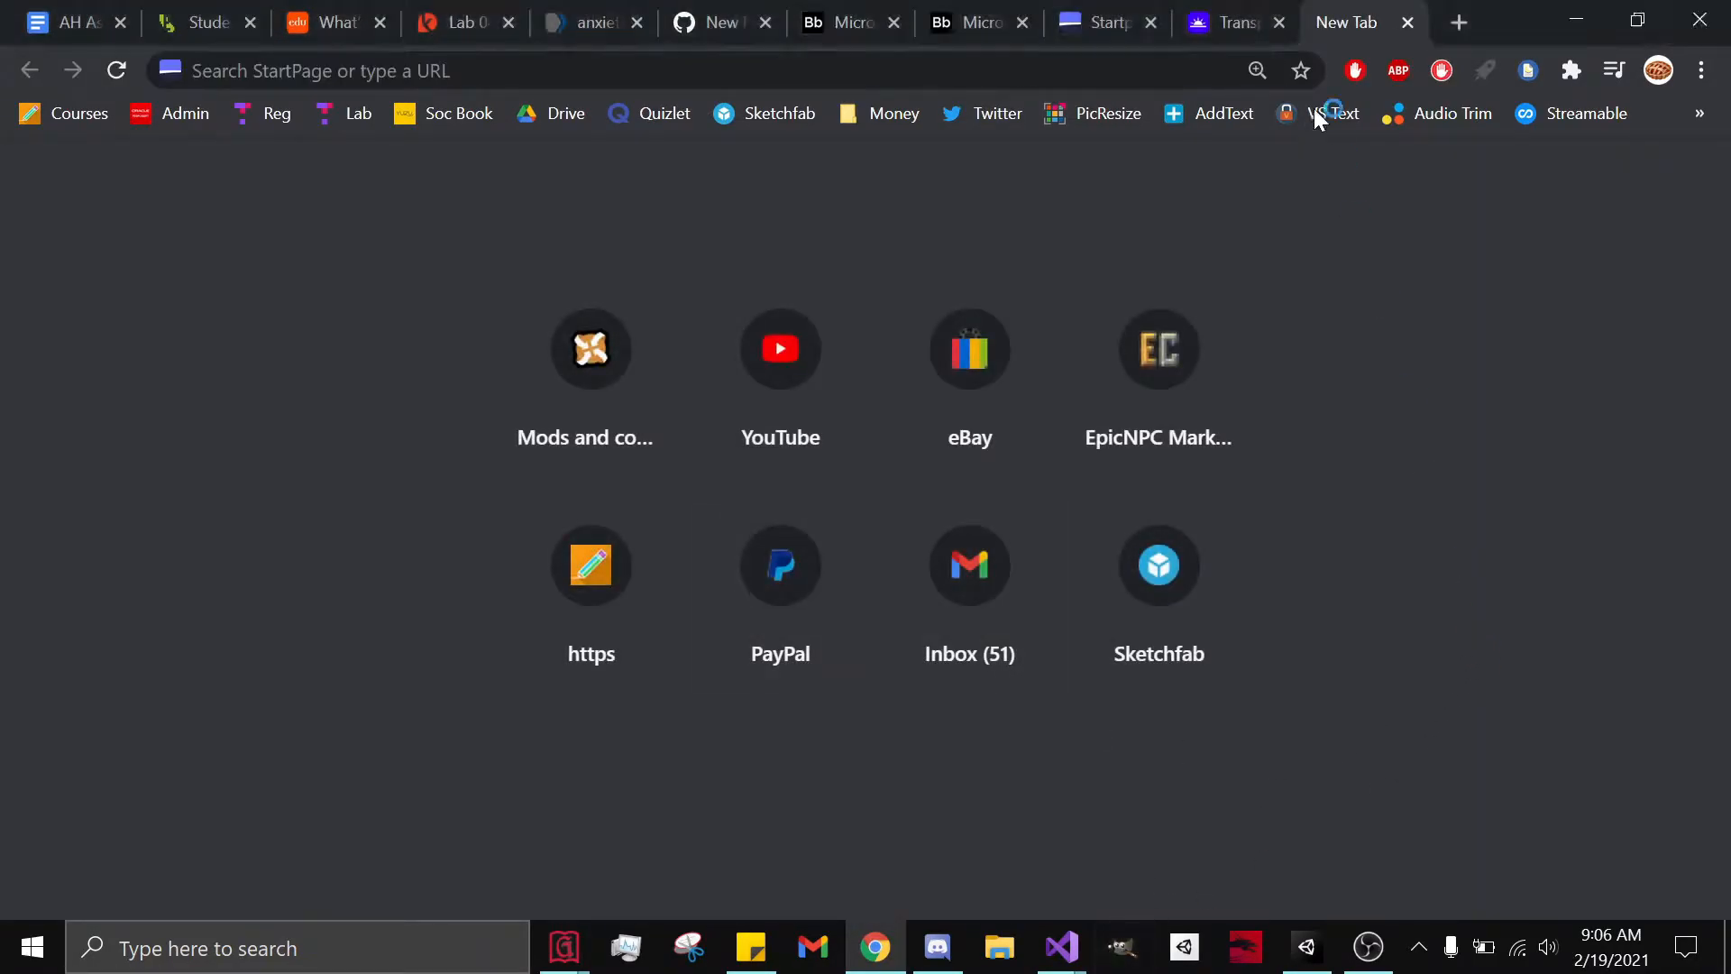
mouse_move(1315, 952)
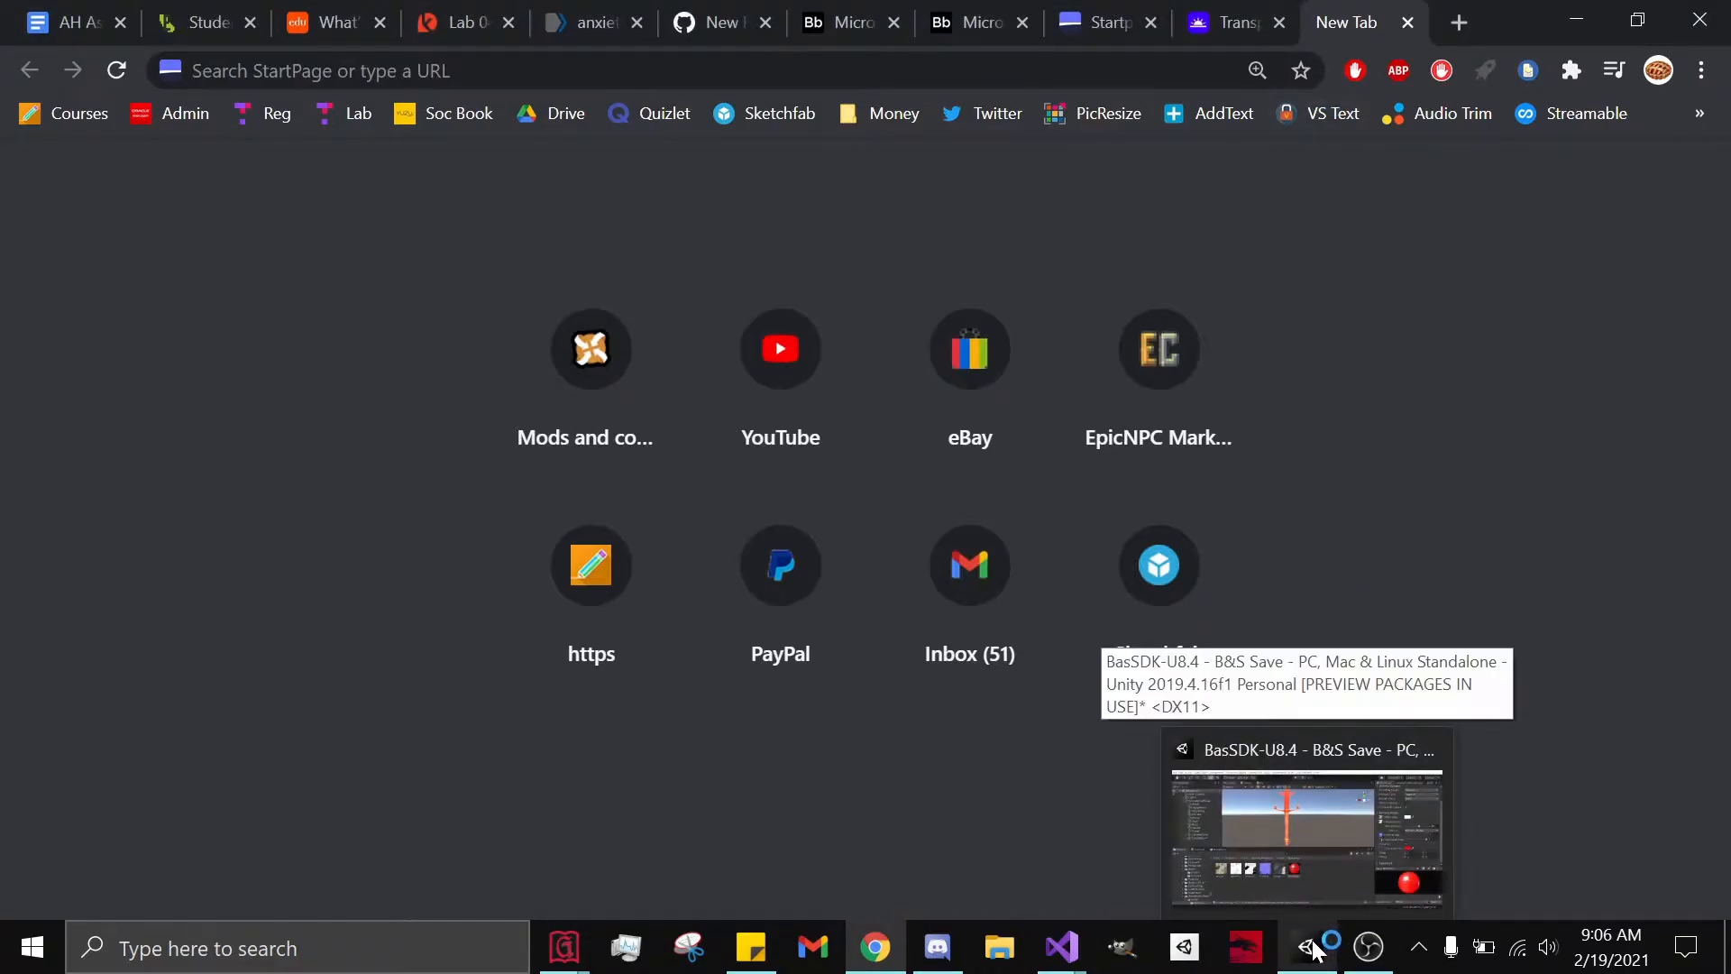
click(1326, 855)
click(890, 684)
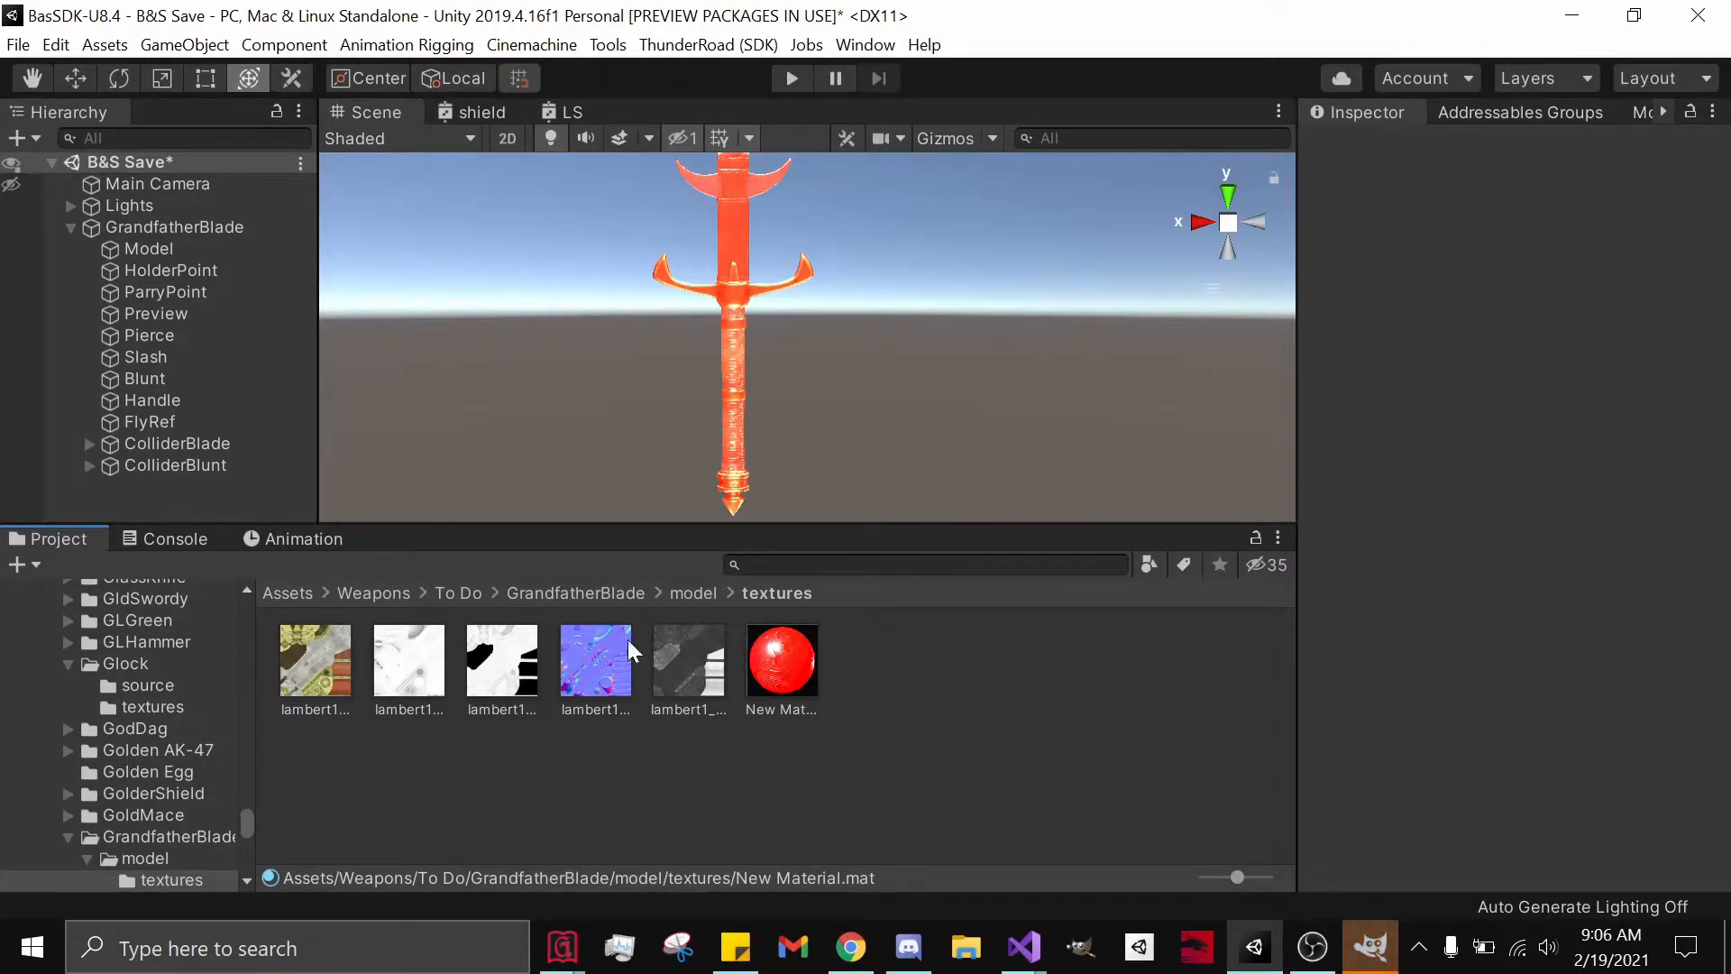
Preview the lambert1_albedo and lambert1_metallic textures in Unity, and open lambert1_albedo in GIMP.
click(333, 673)
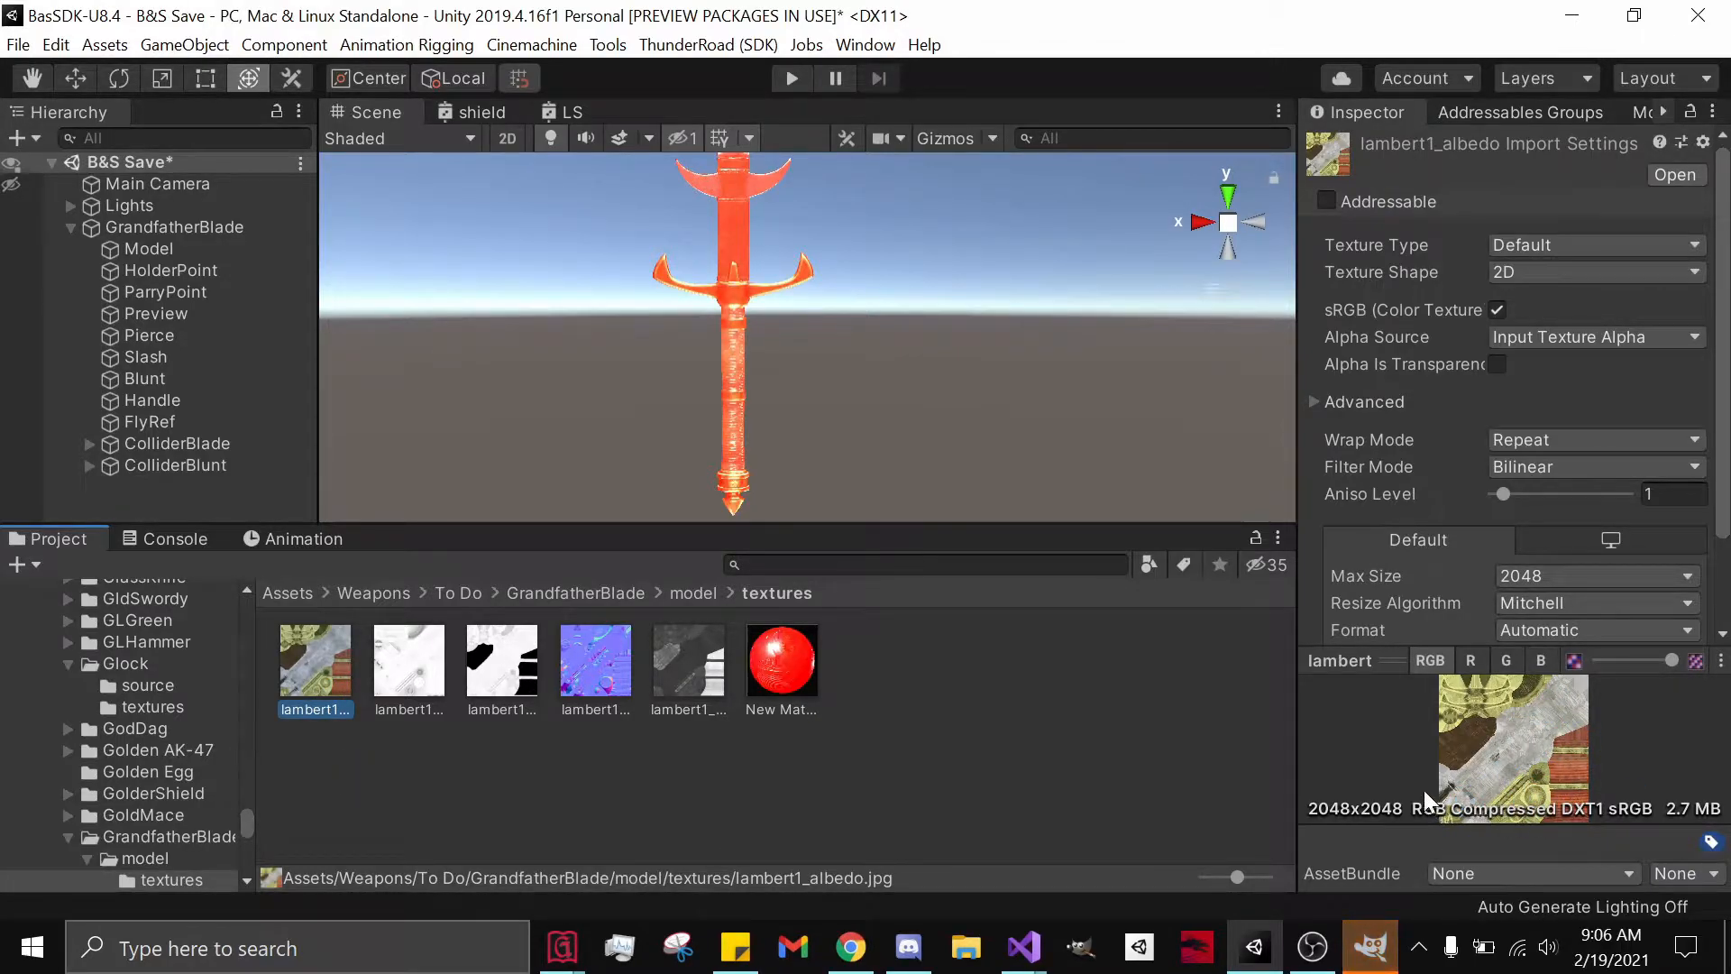
click(519, 683)
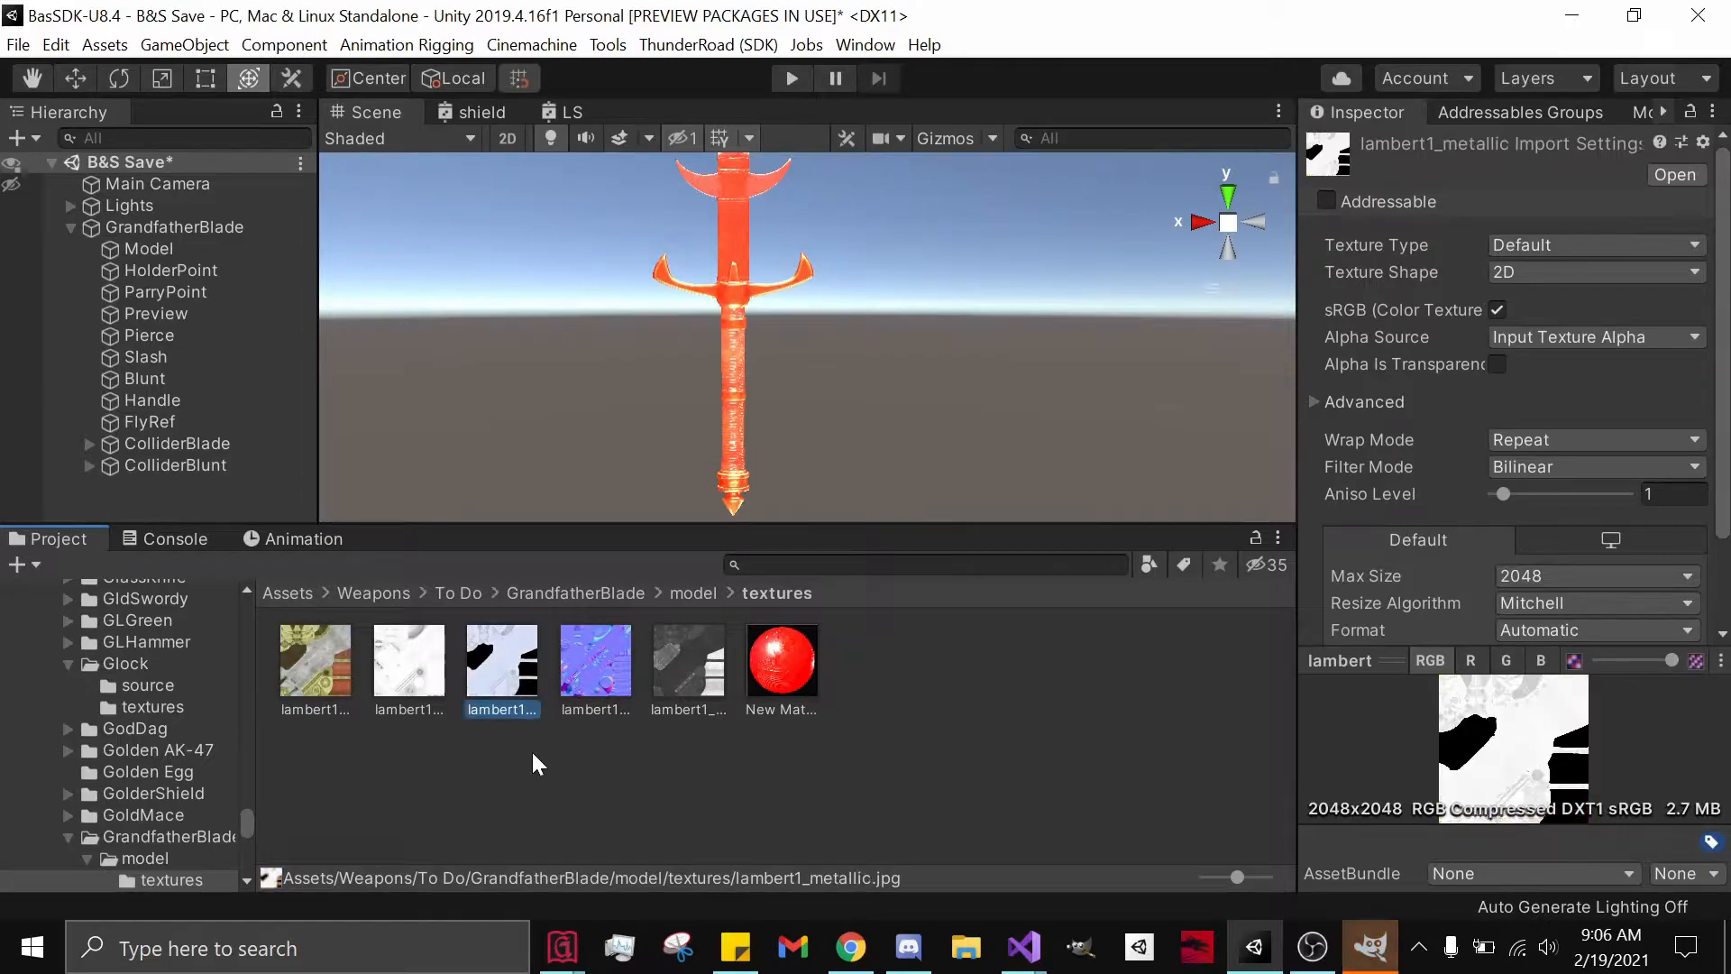
click(317, 683)
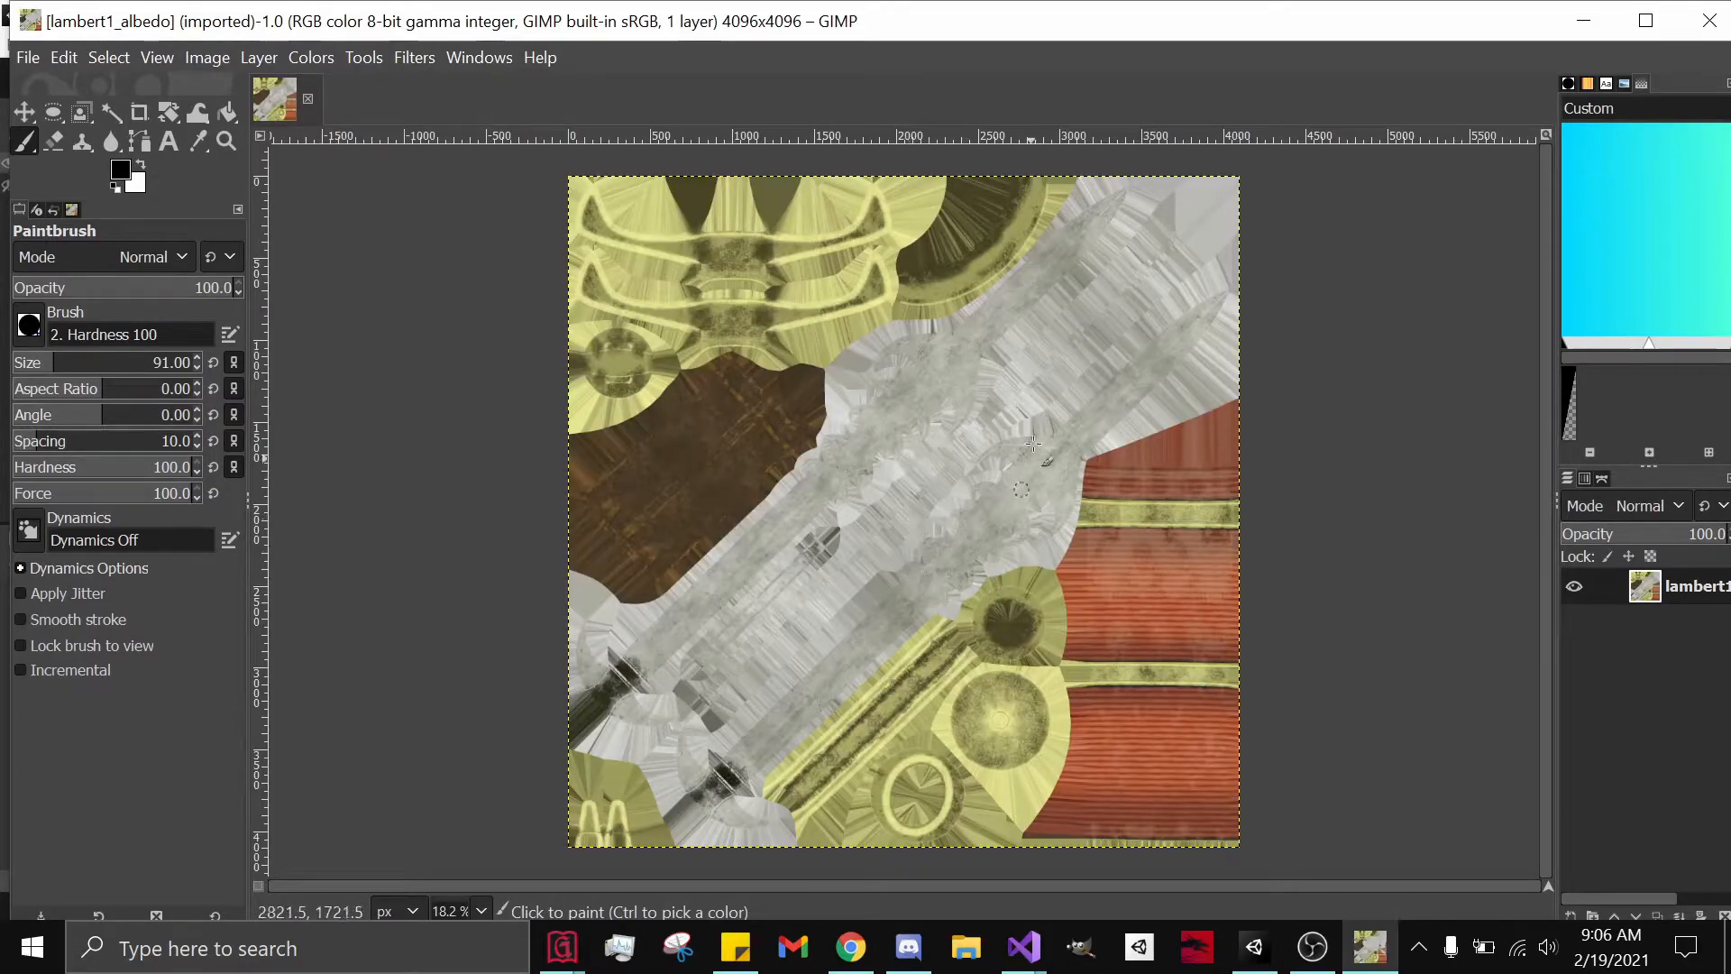
Switch back to Unity and set New Material's emission colour to black.
click(1254, 947)
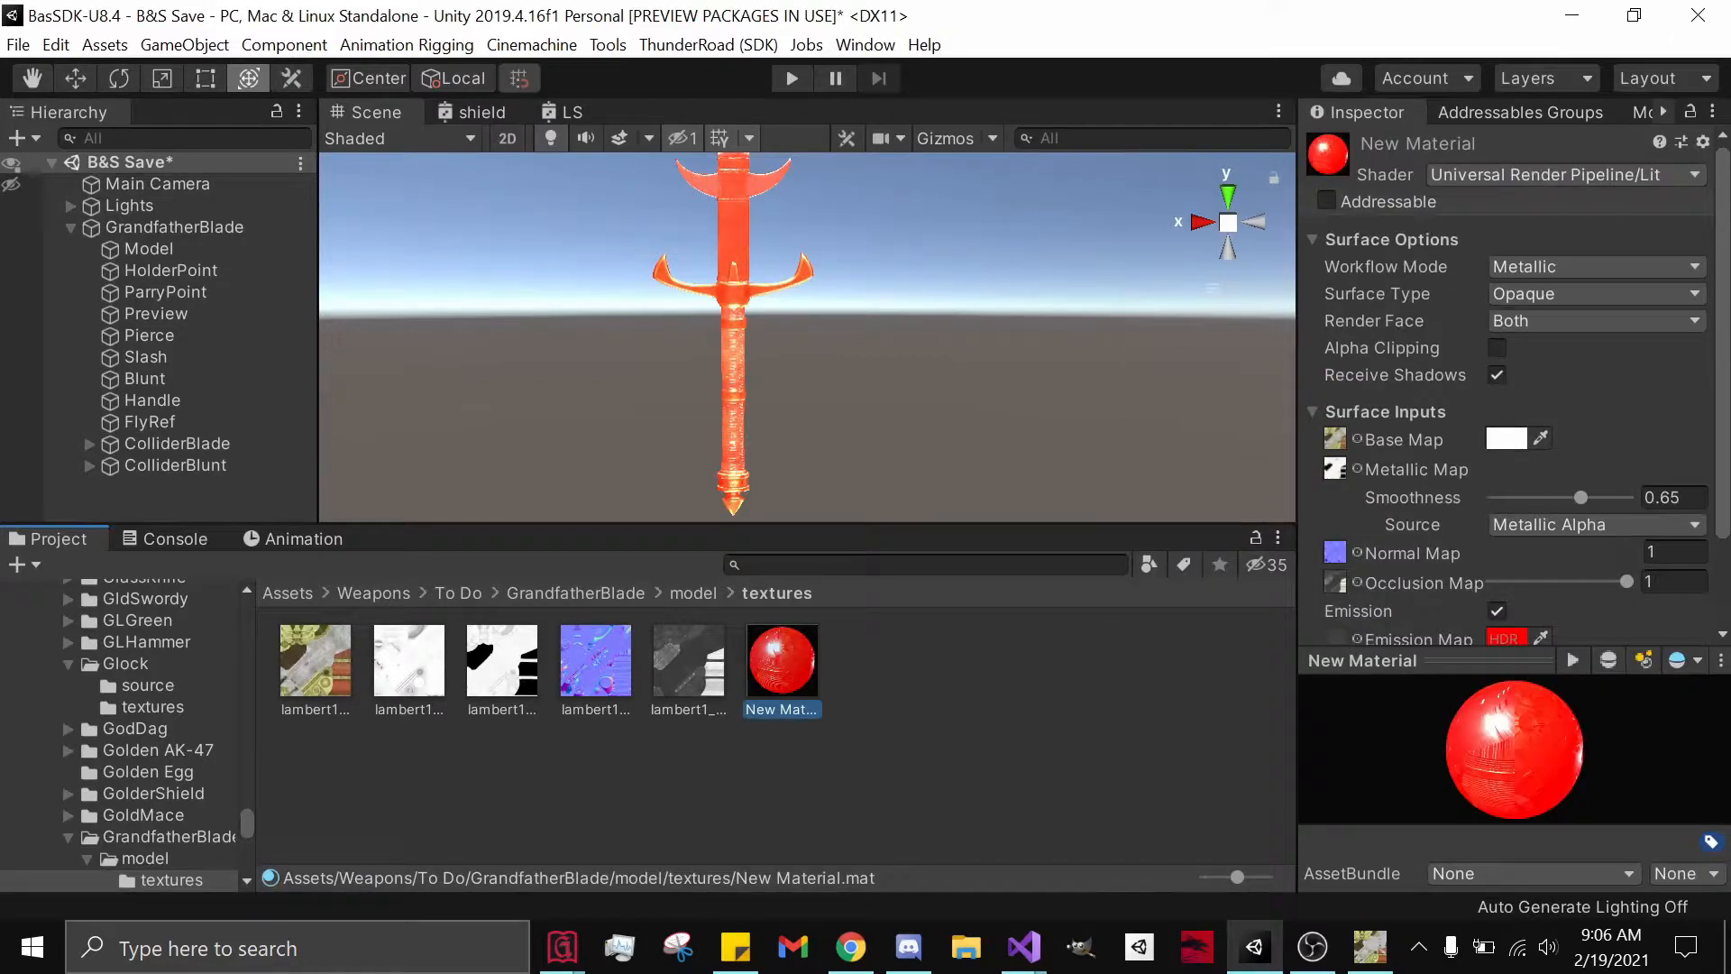
click(1503, 637)
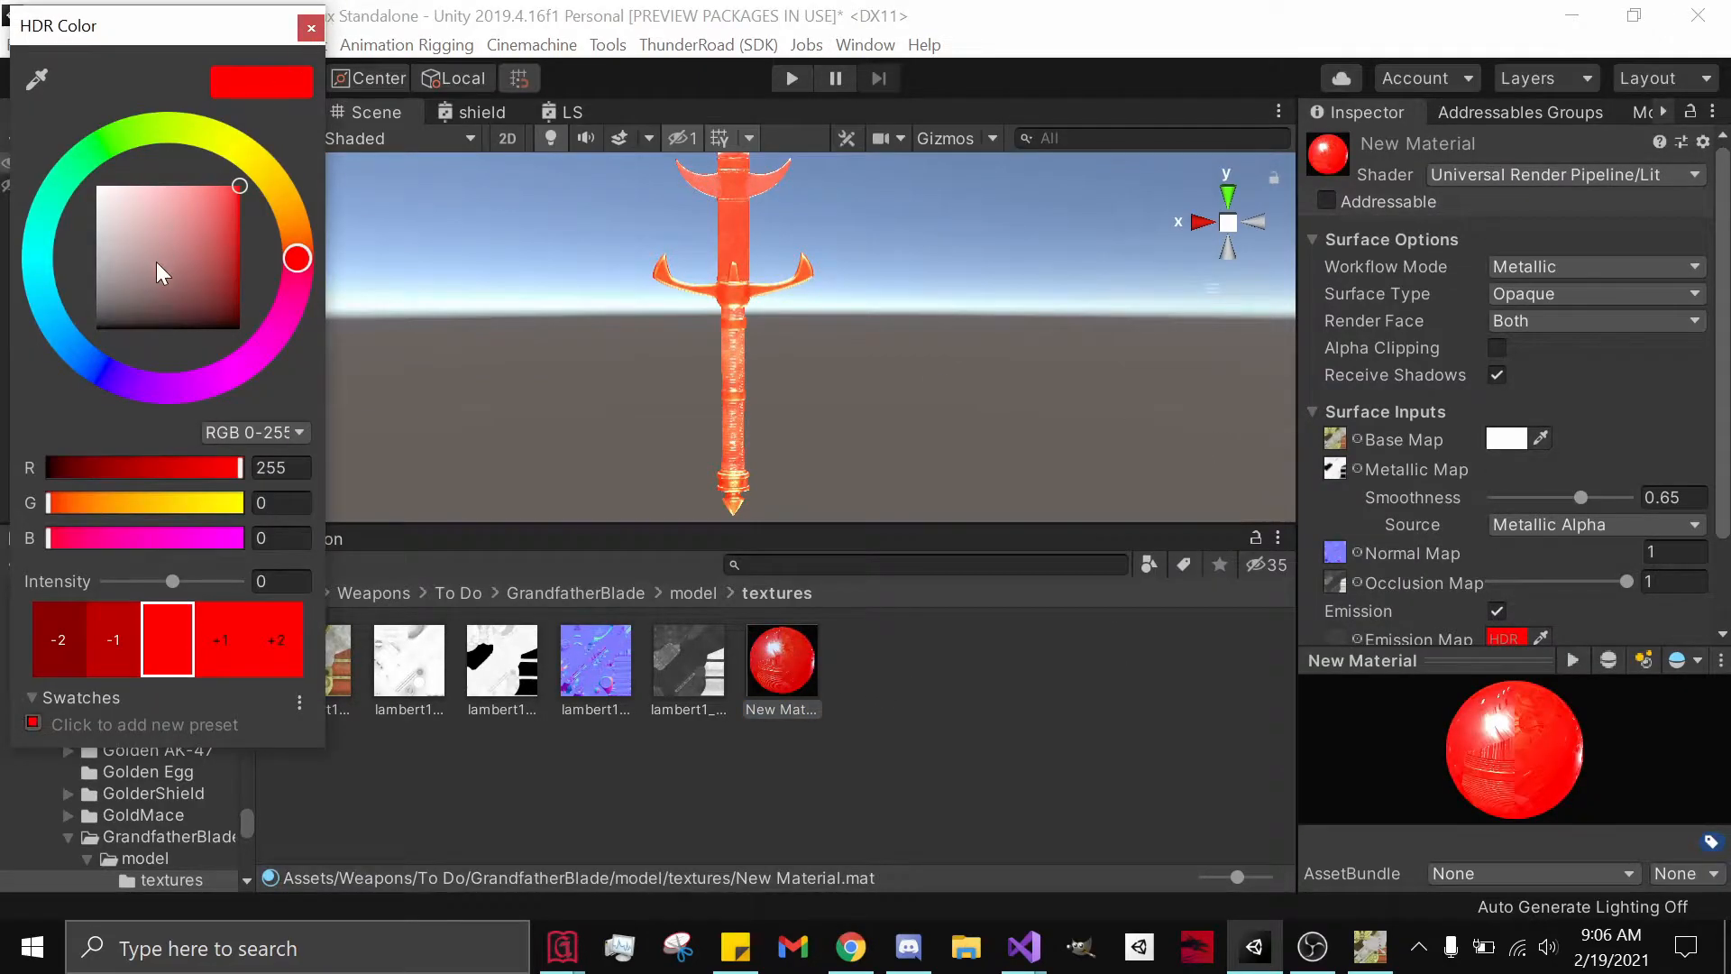
drag(157, 262, 5, 470)
click(311, 27)
Examine the sword's blade, guard and handle in Unity and compare them with the lambert1_albedo texture in GIMP.
scroll(878, 290, down, 4)
middle_drag(878, 290, 880, 336)
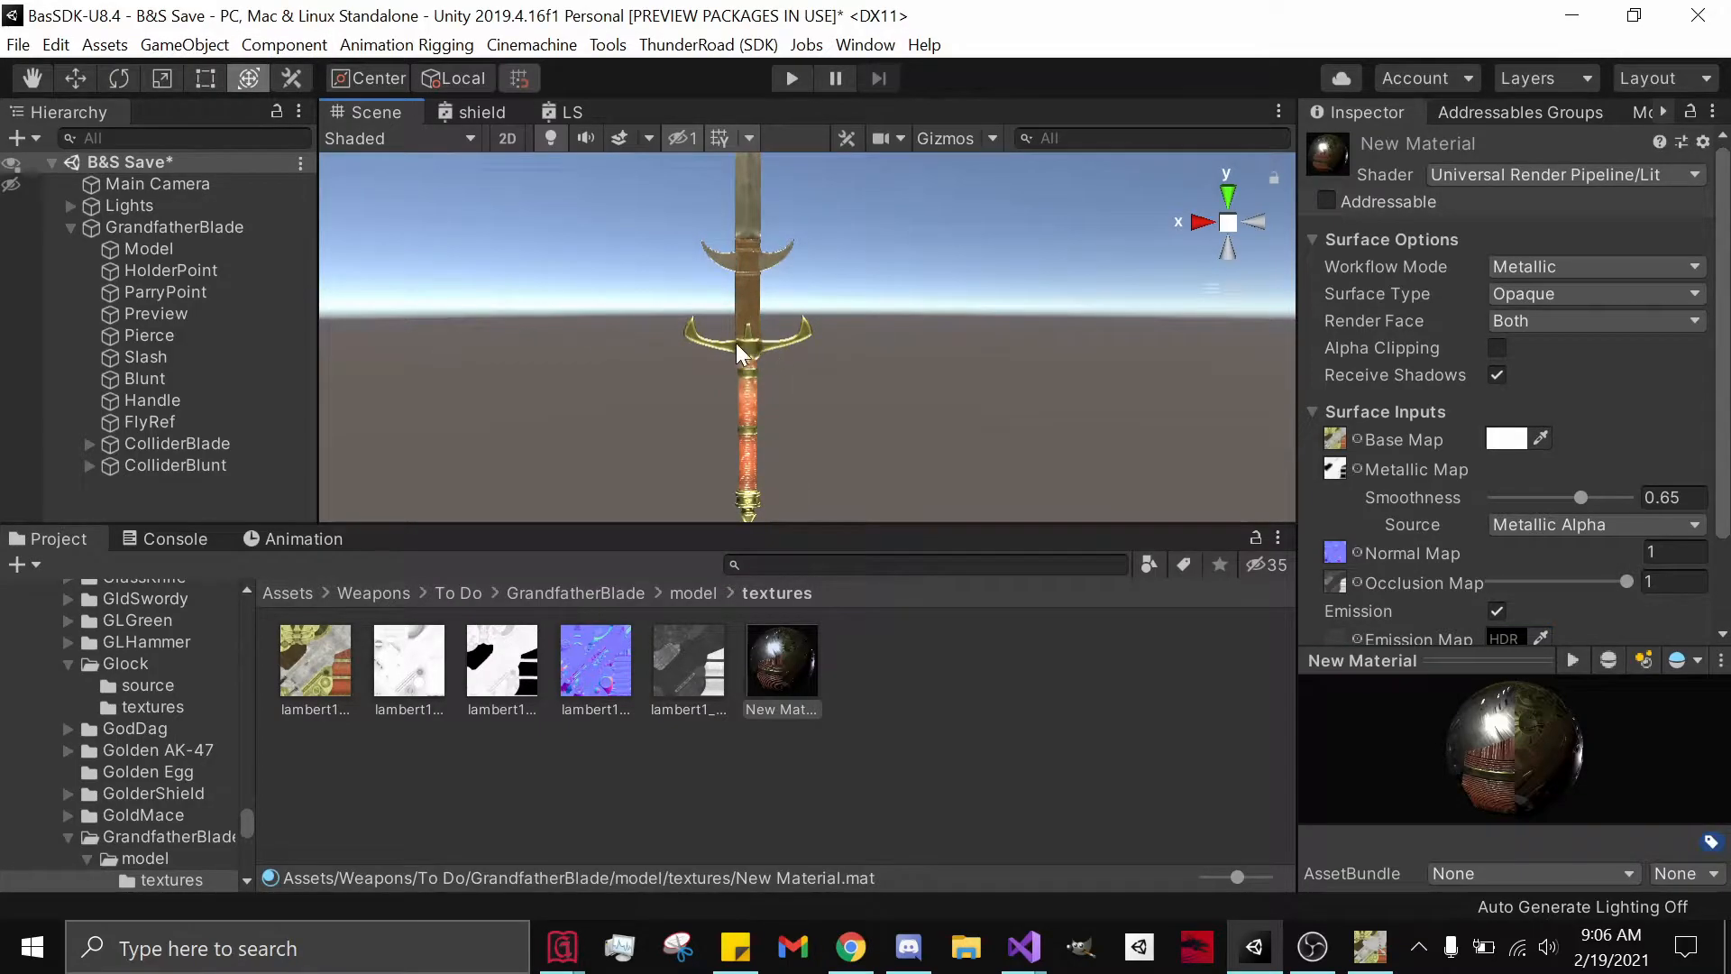
middle_drag(814, 304, 827, 457)
middle_drag(783, 276, 773, 339)
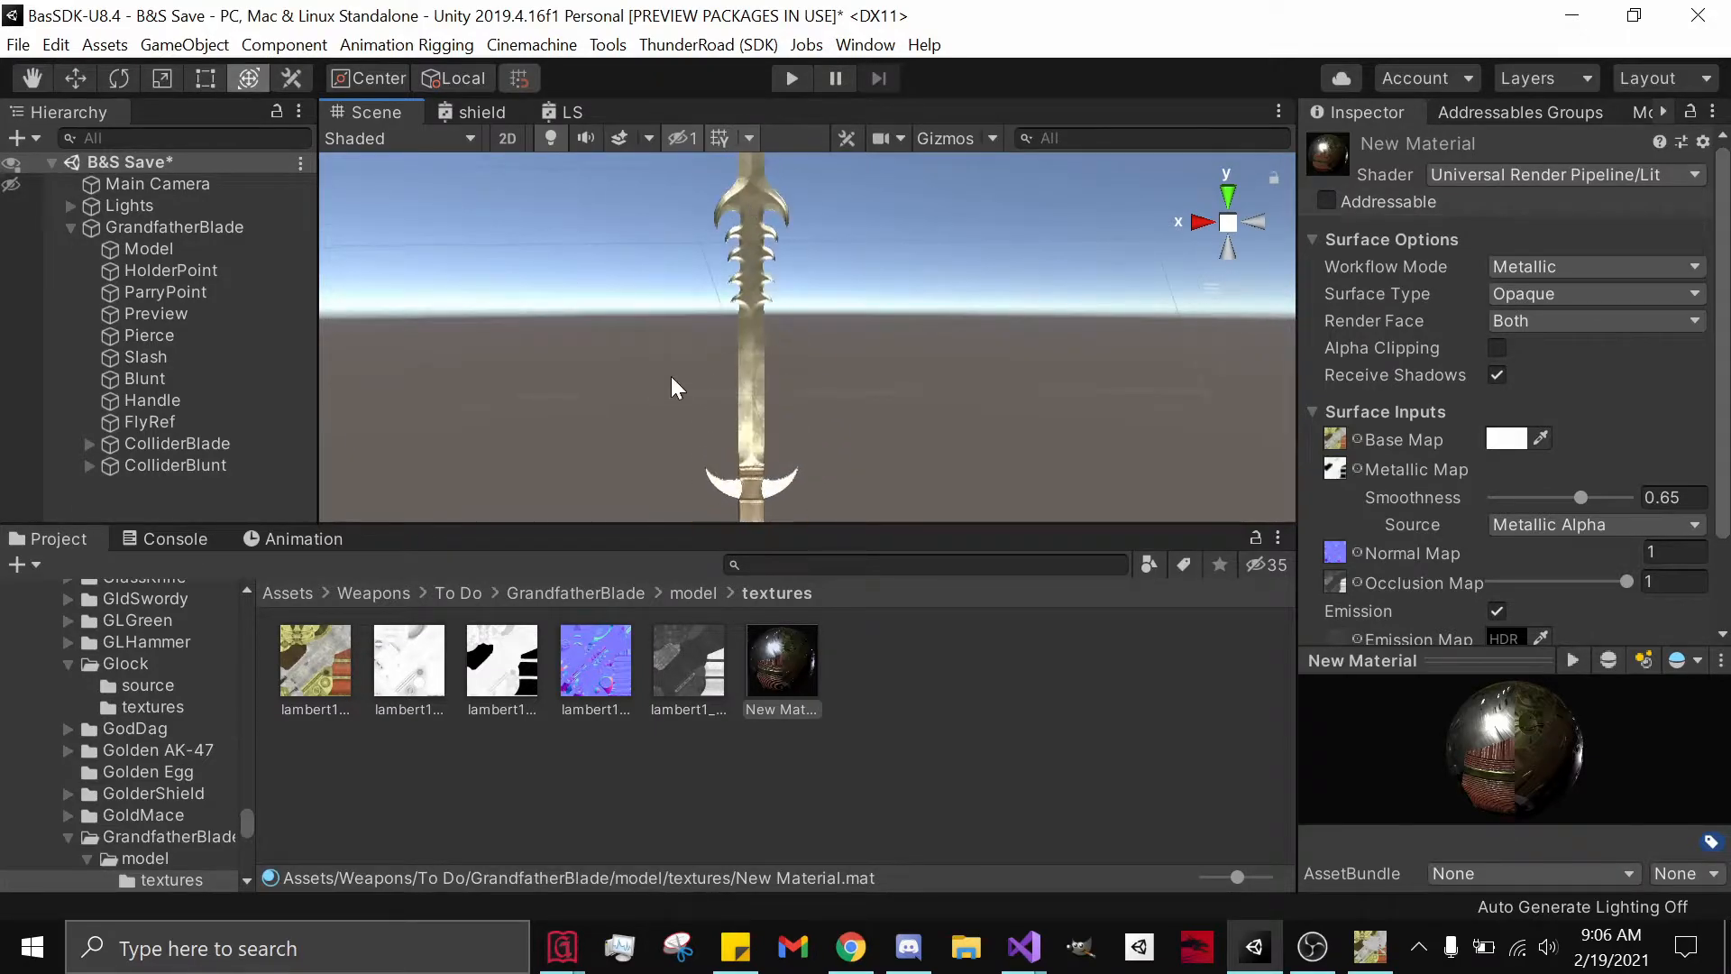
middle_drag(721, 438, 787, 260)
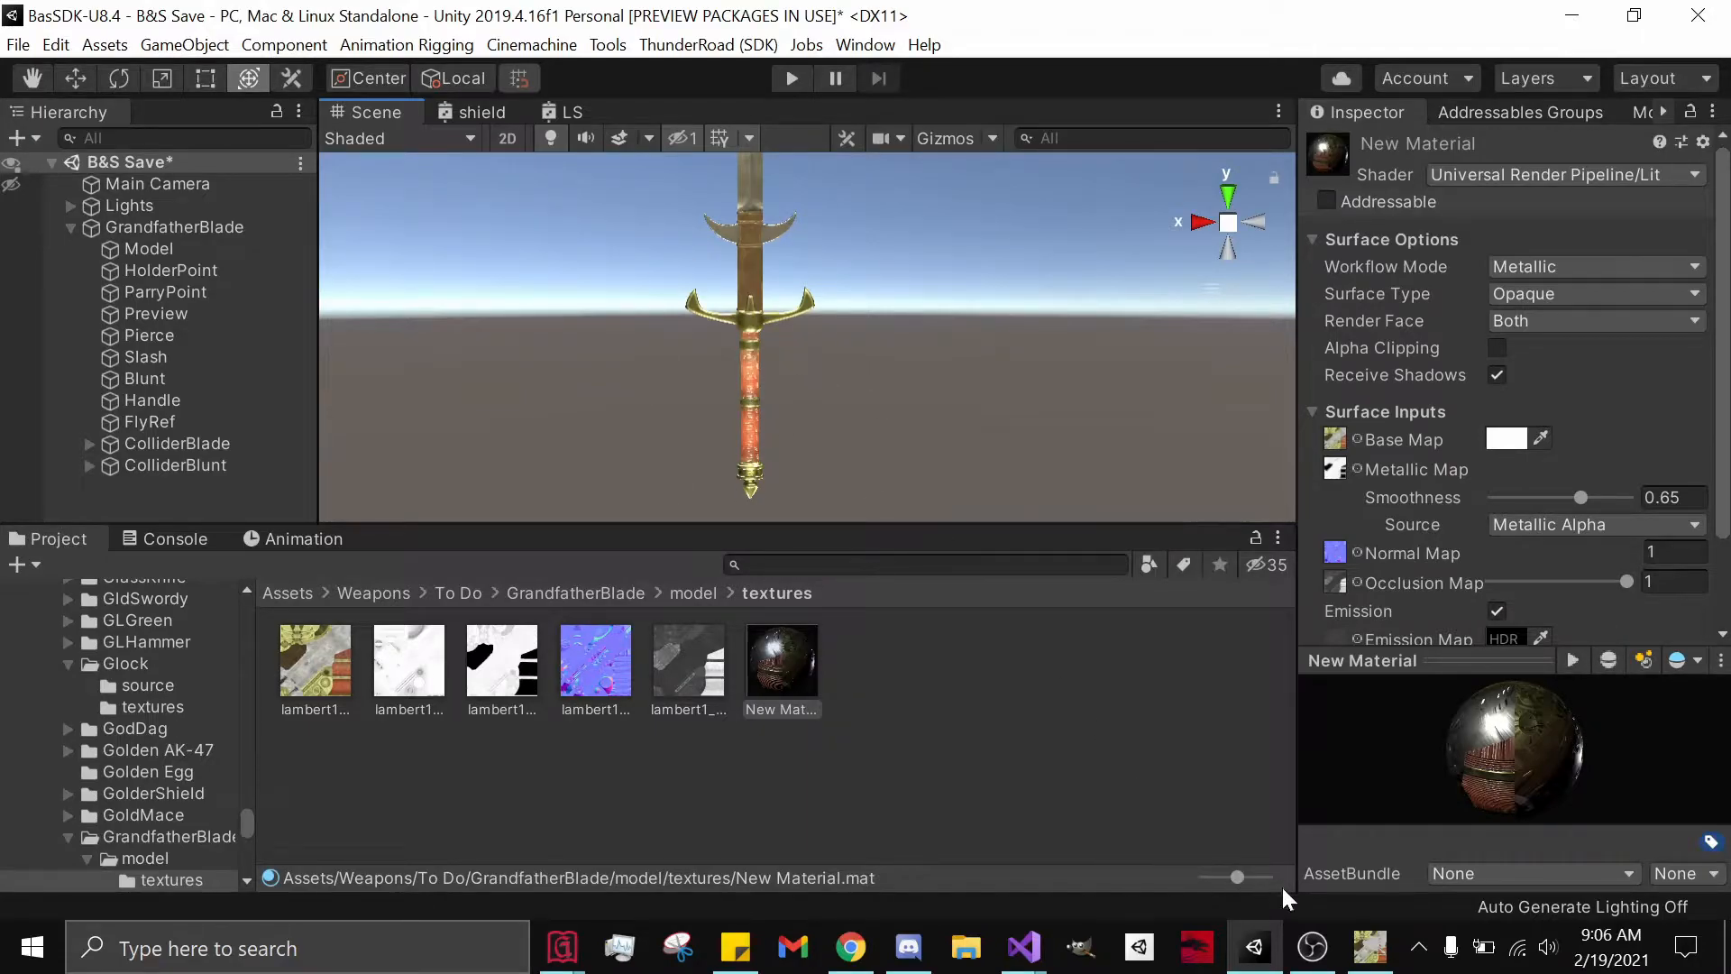
mouse_move(1380, 961)
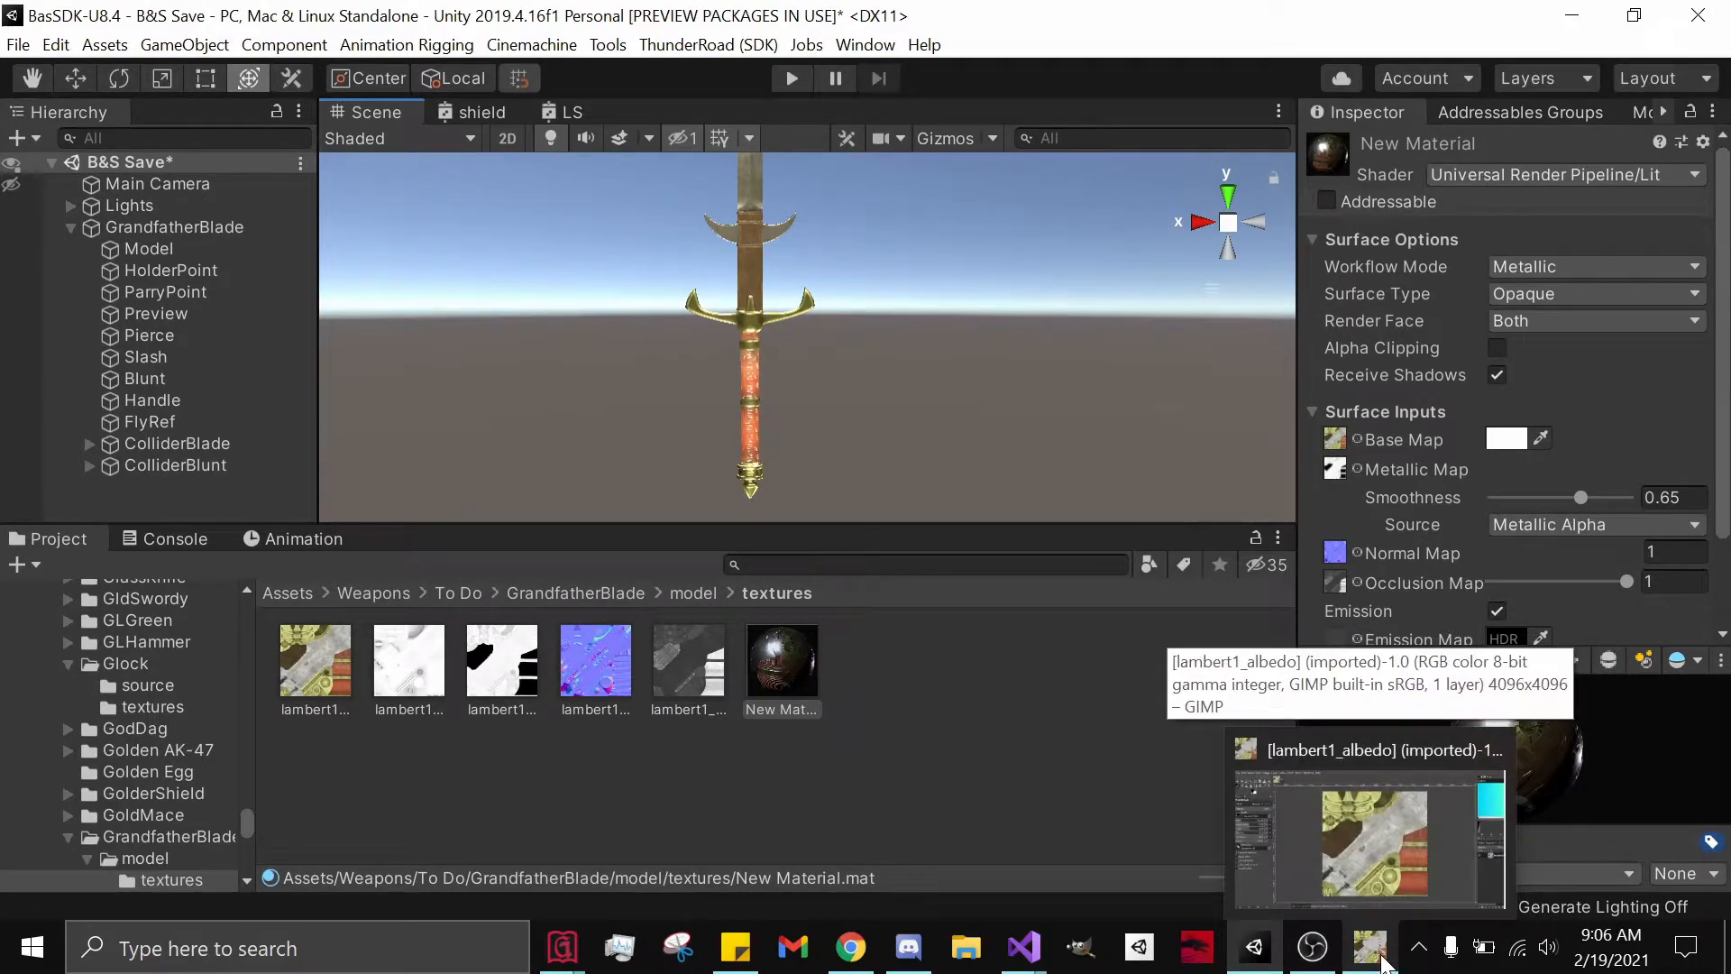
mouse_move(1389, 896)
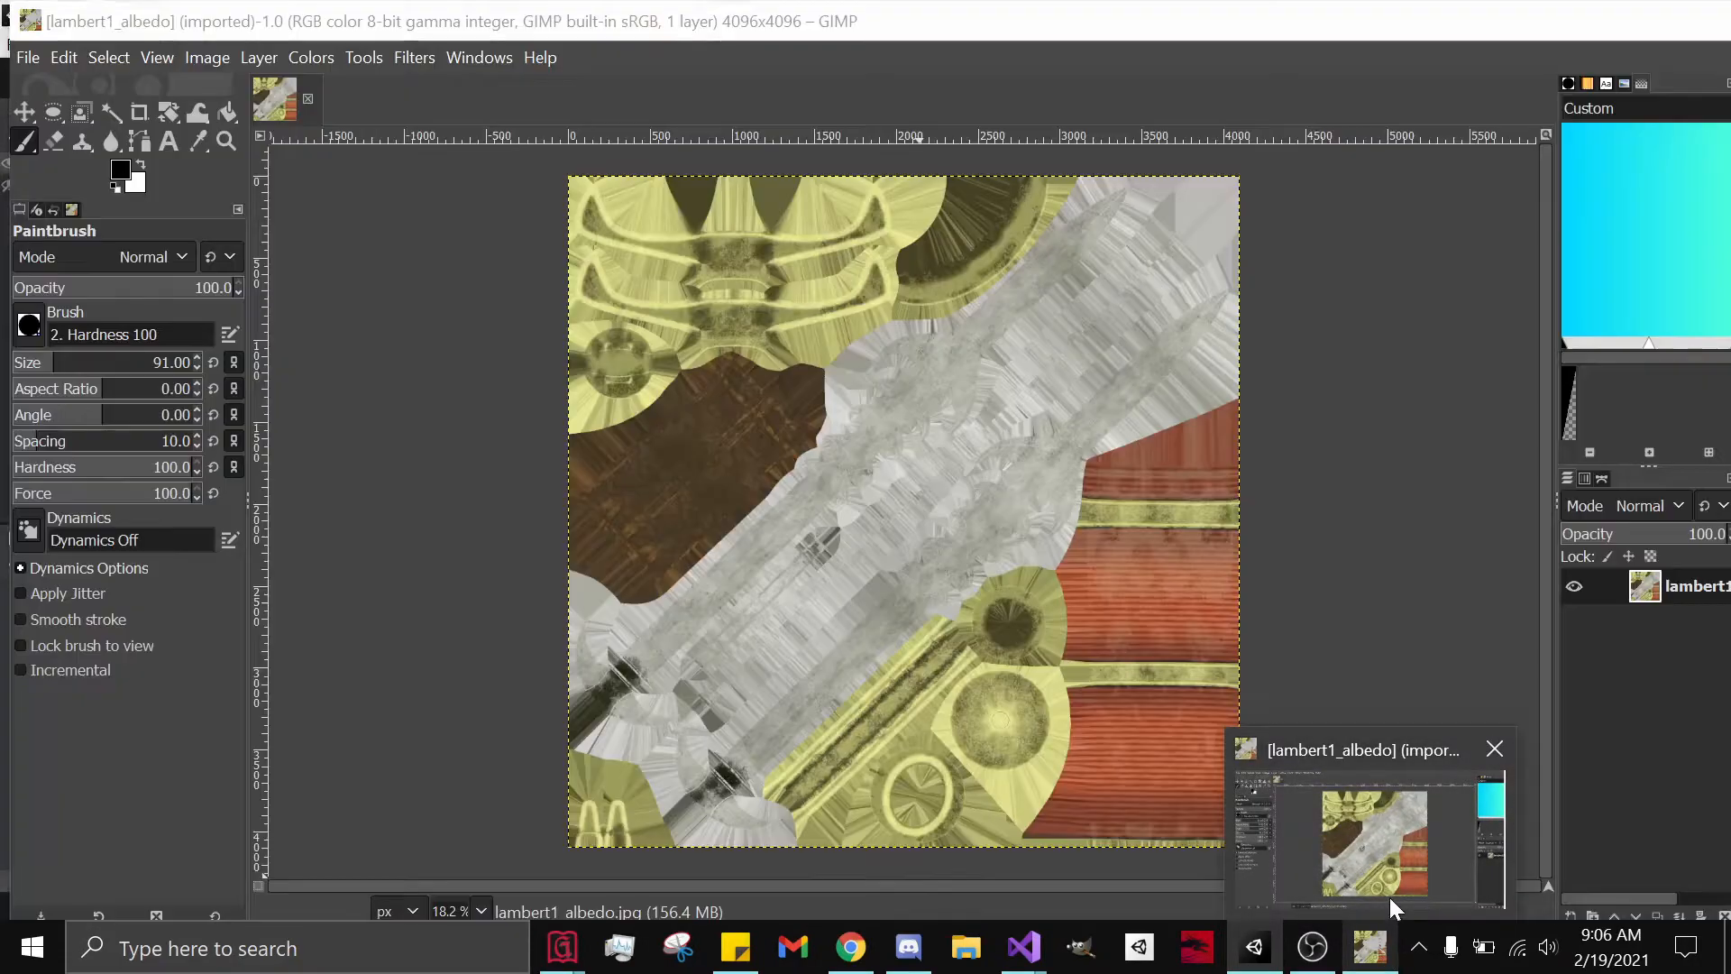
click(1405, 848)
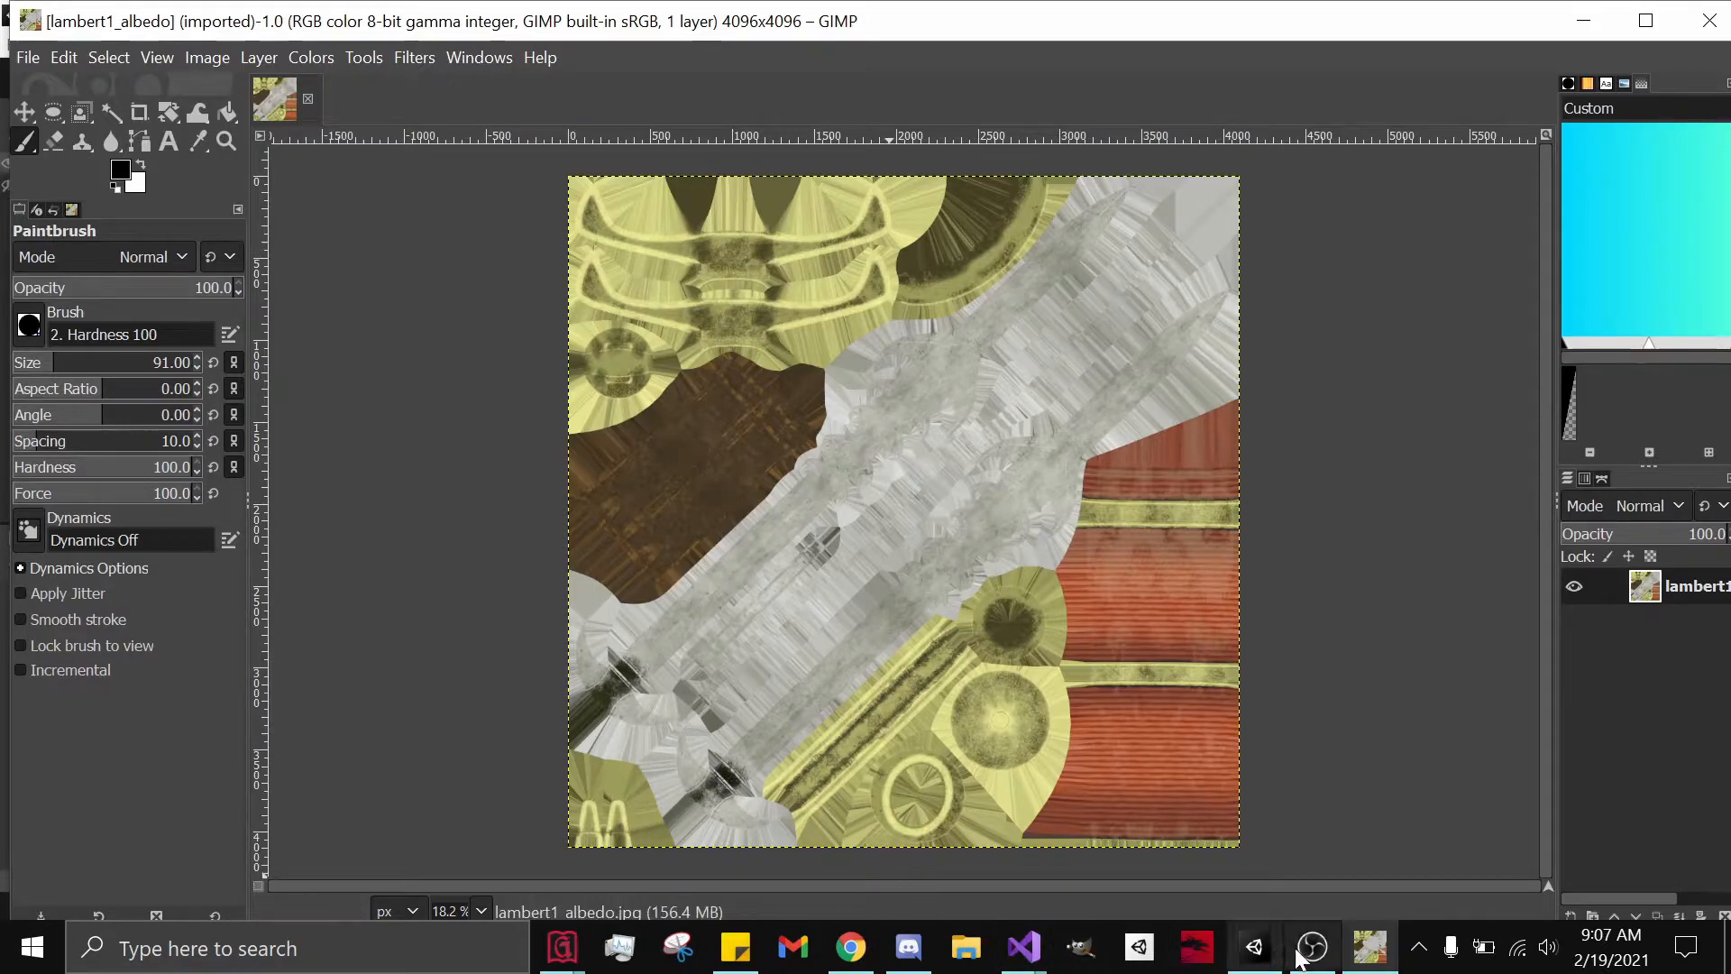
click(1254, 947)
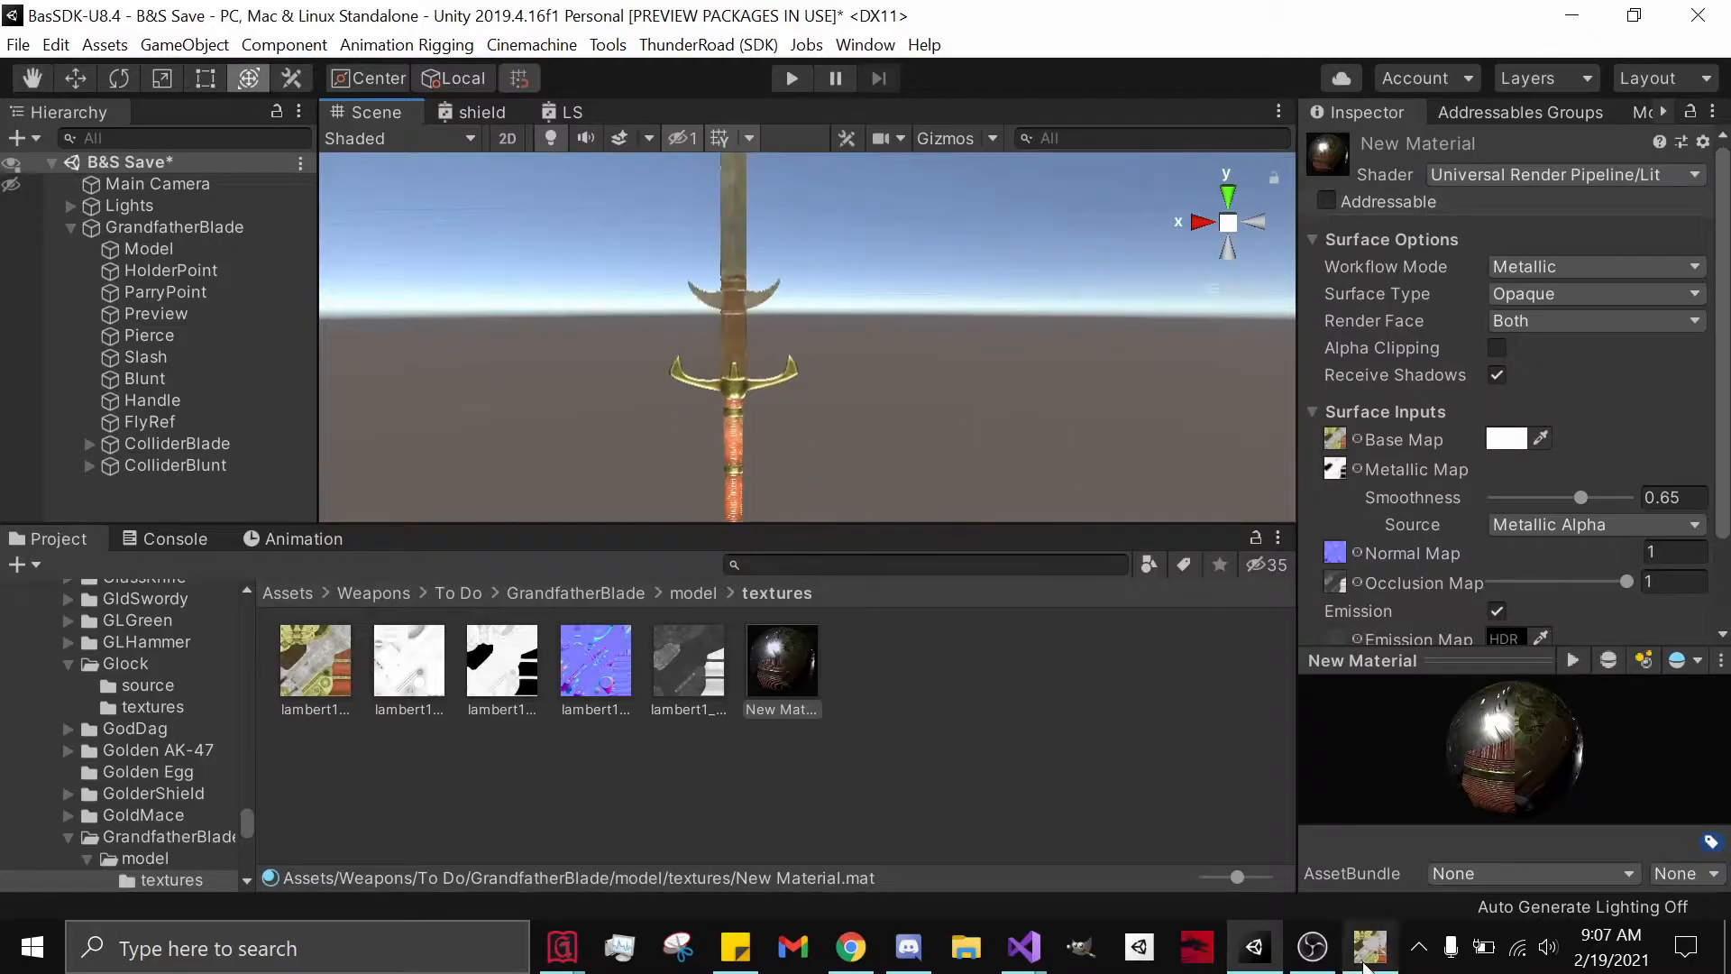
click(1368, 946)
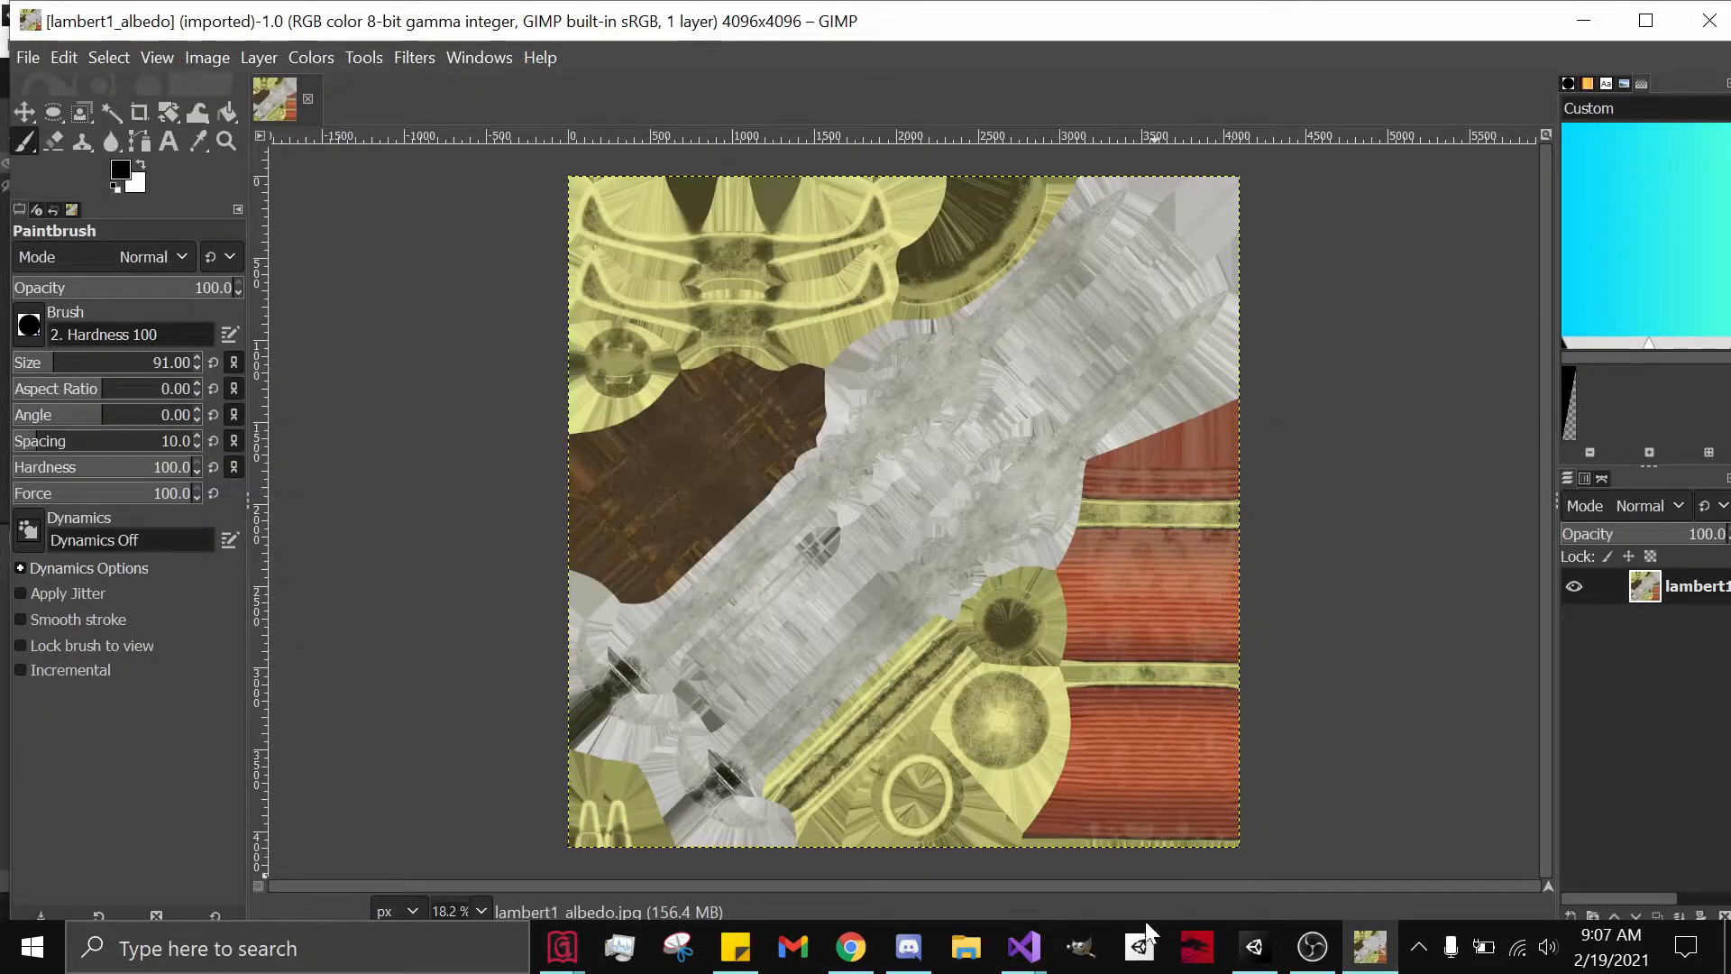
click(1263, 947)
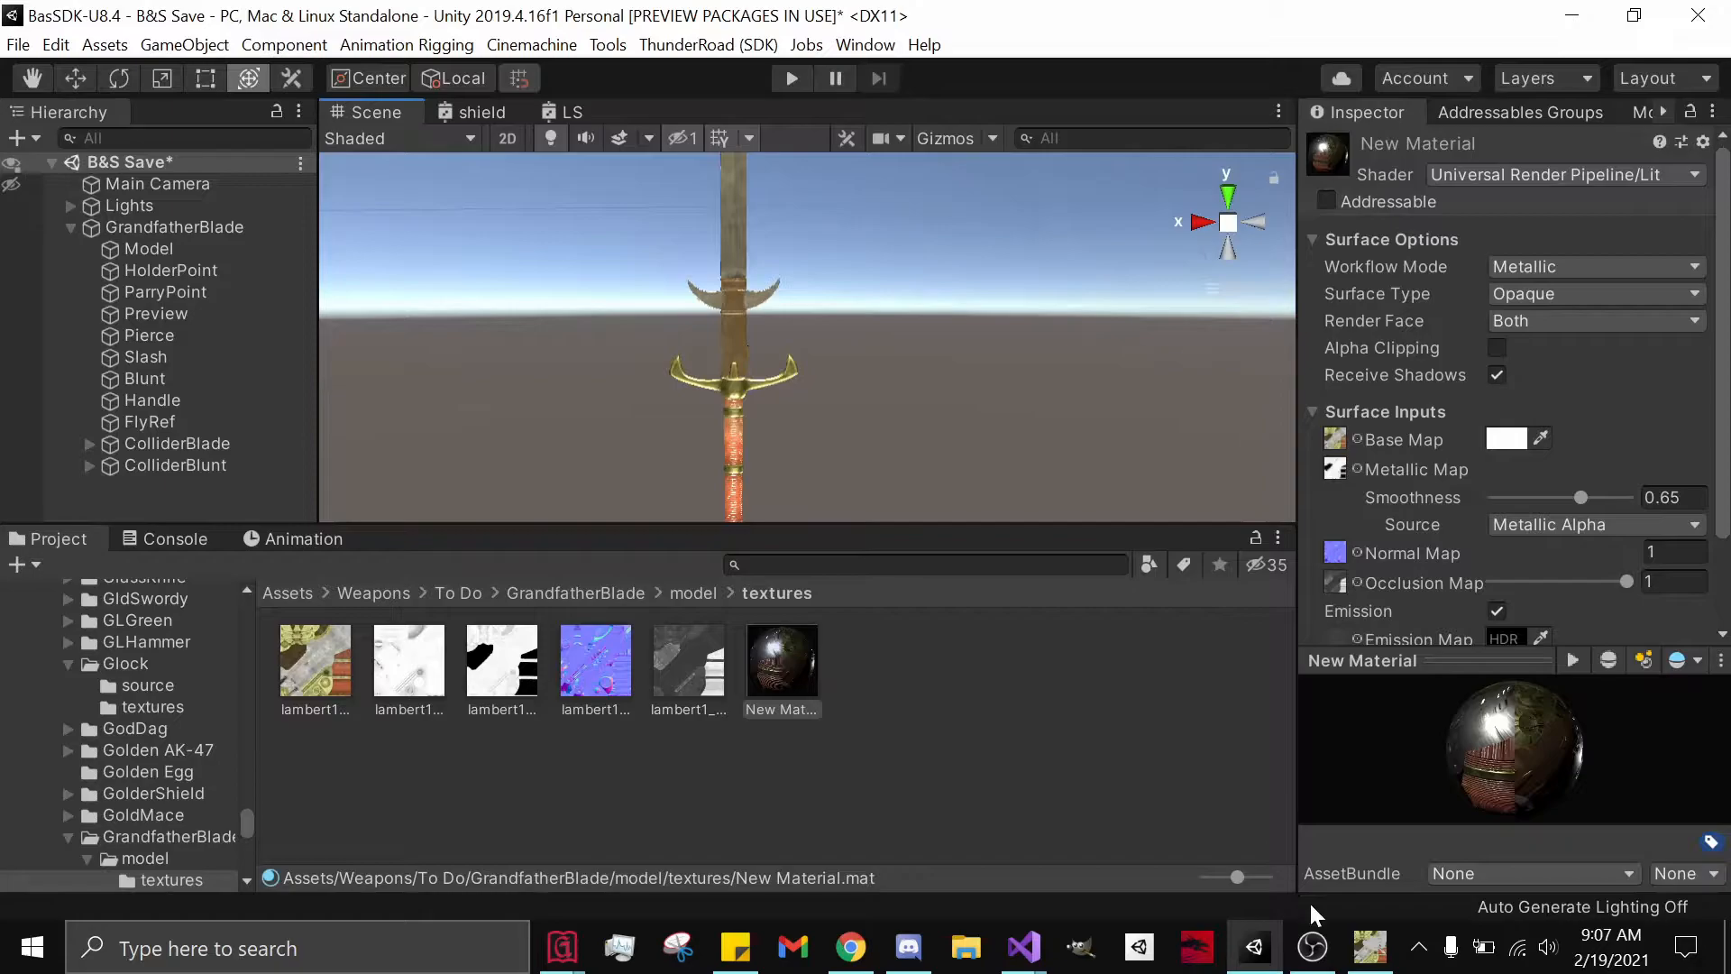
click(1368, 947)
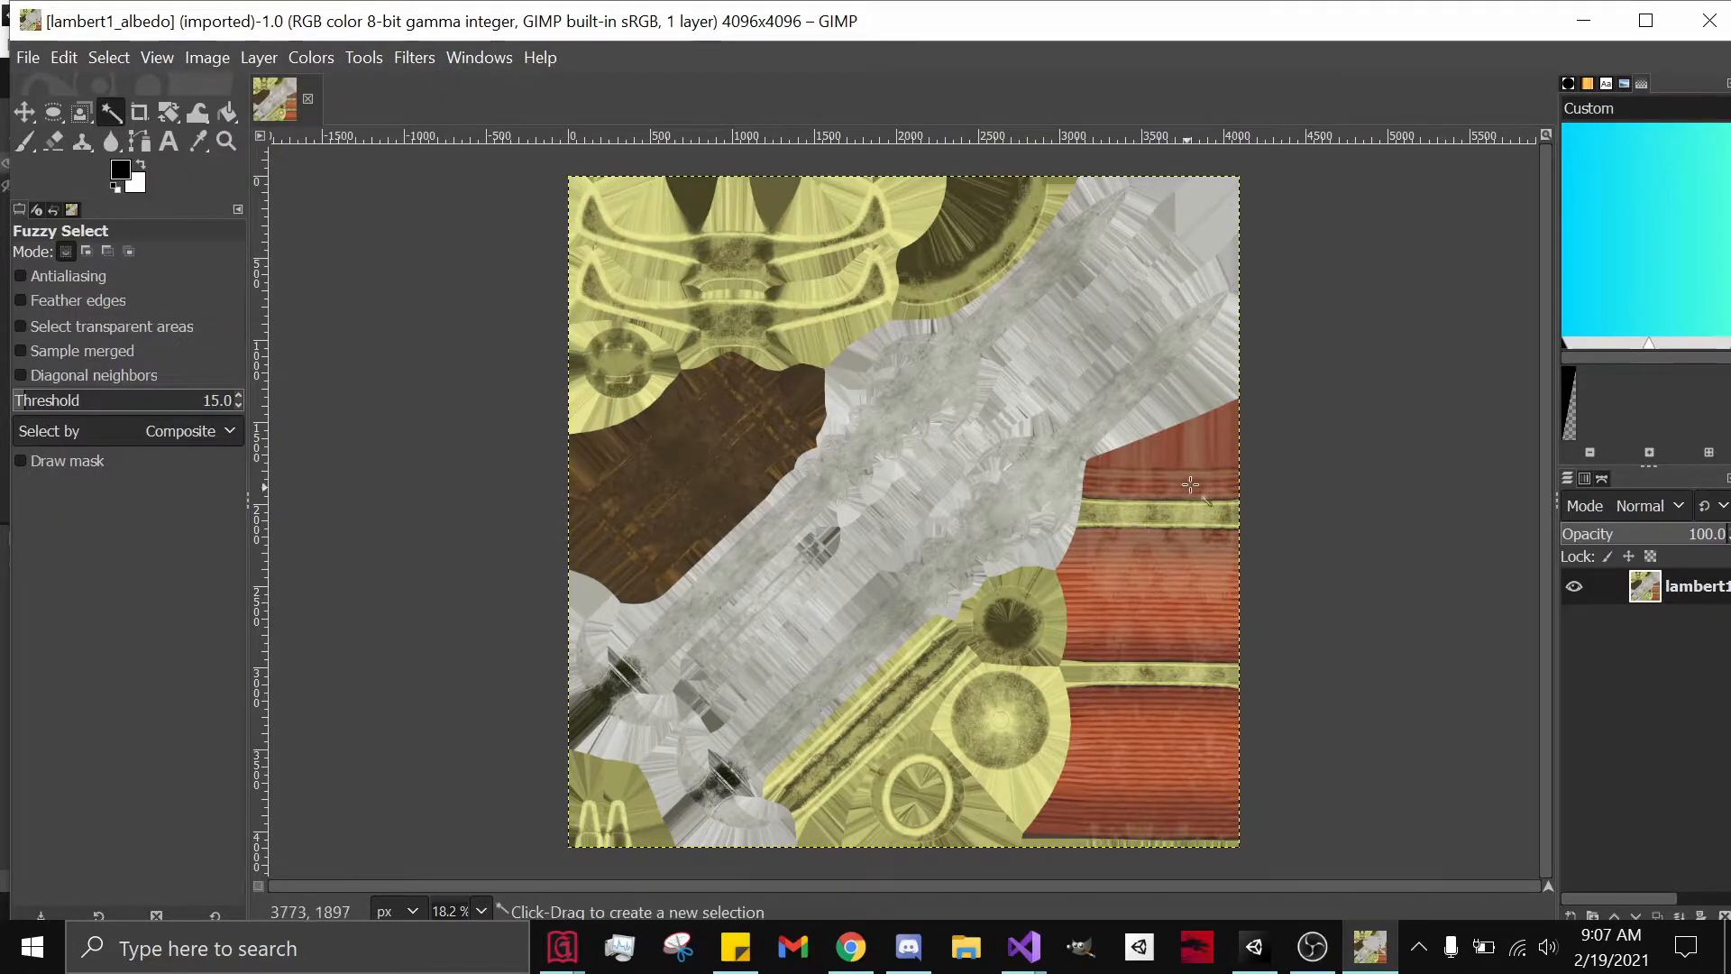
Try selecting the red handle areas of the texture with Fuzzy Select at threshold 15, and clear the selection.
shift+click(1182, 451)
shift+click(1138, 585)
shift+drag(1137, 588, 1146, 655)
shift+drag(1176, 765, 1159, 806)
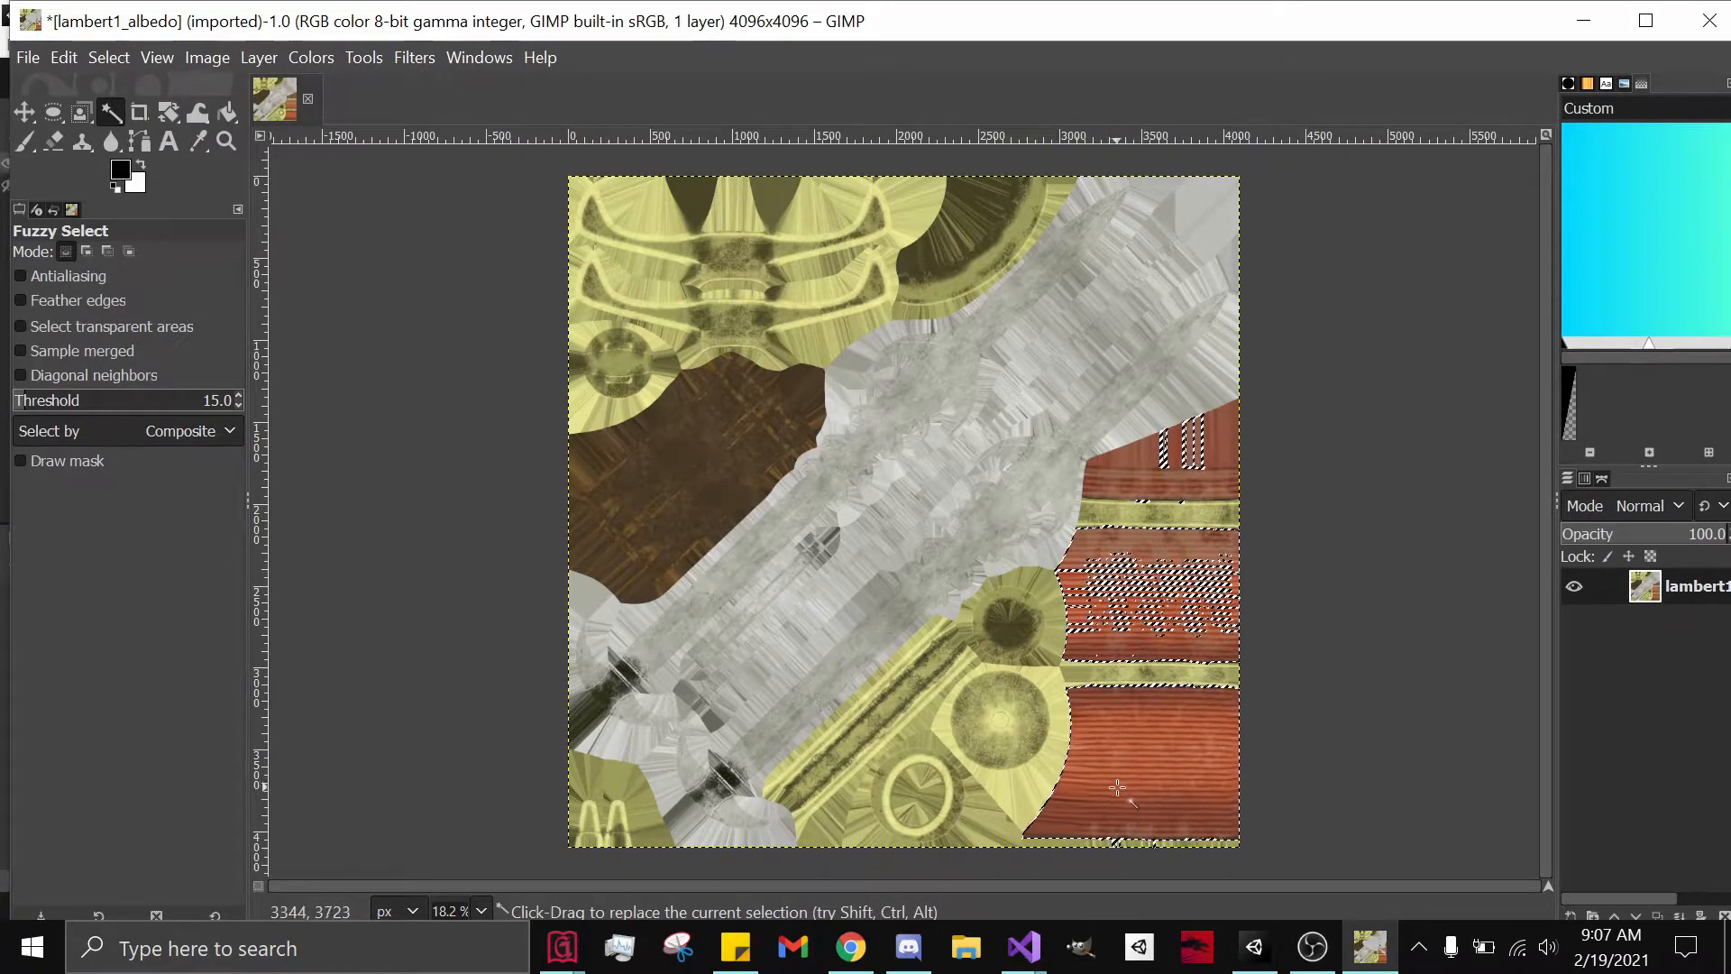
click(1372, 649)
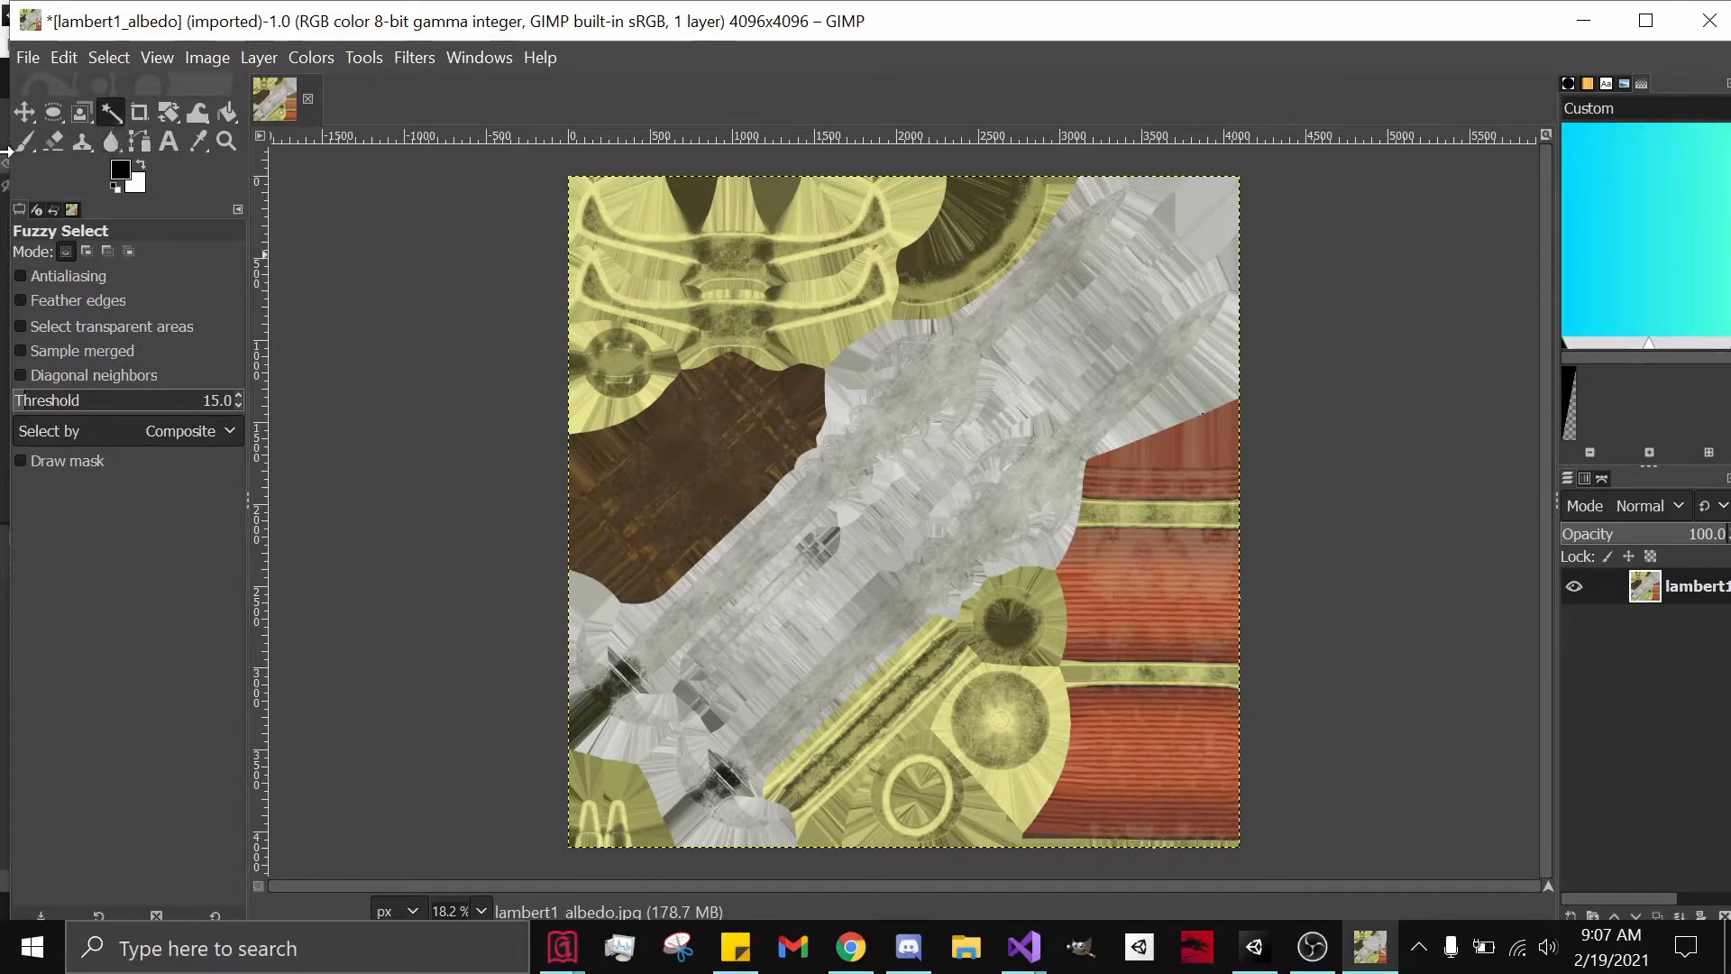
Choose the Paintbrush in Erase mode and add an alpha channel to the lambert1_albedo layer.
click(25, 142)
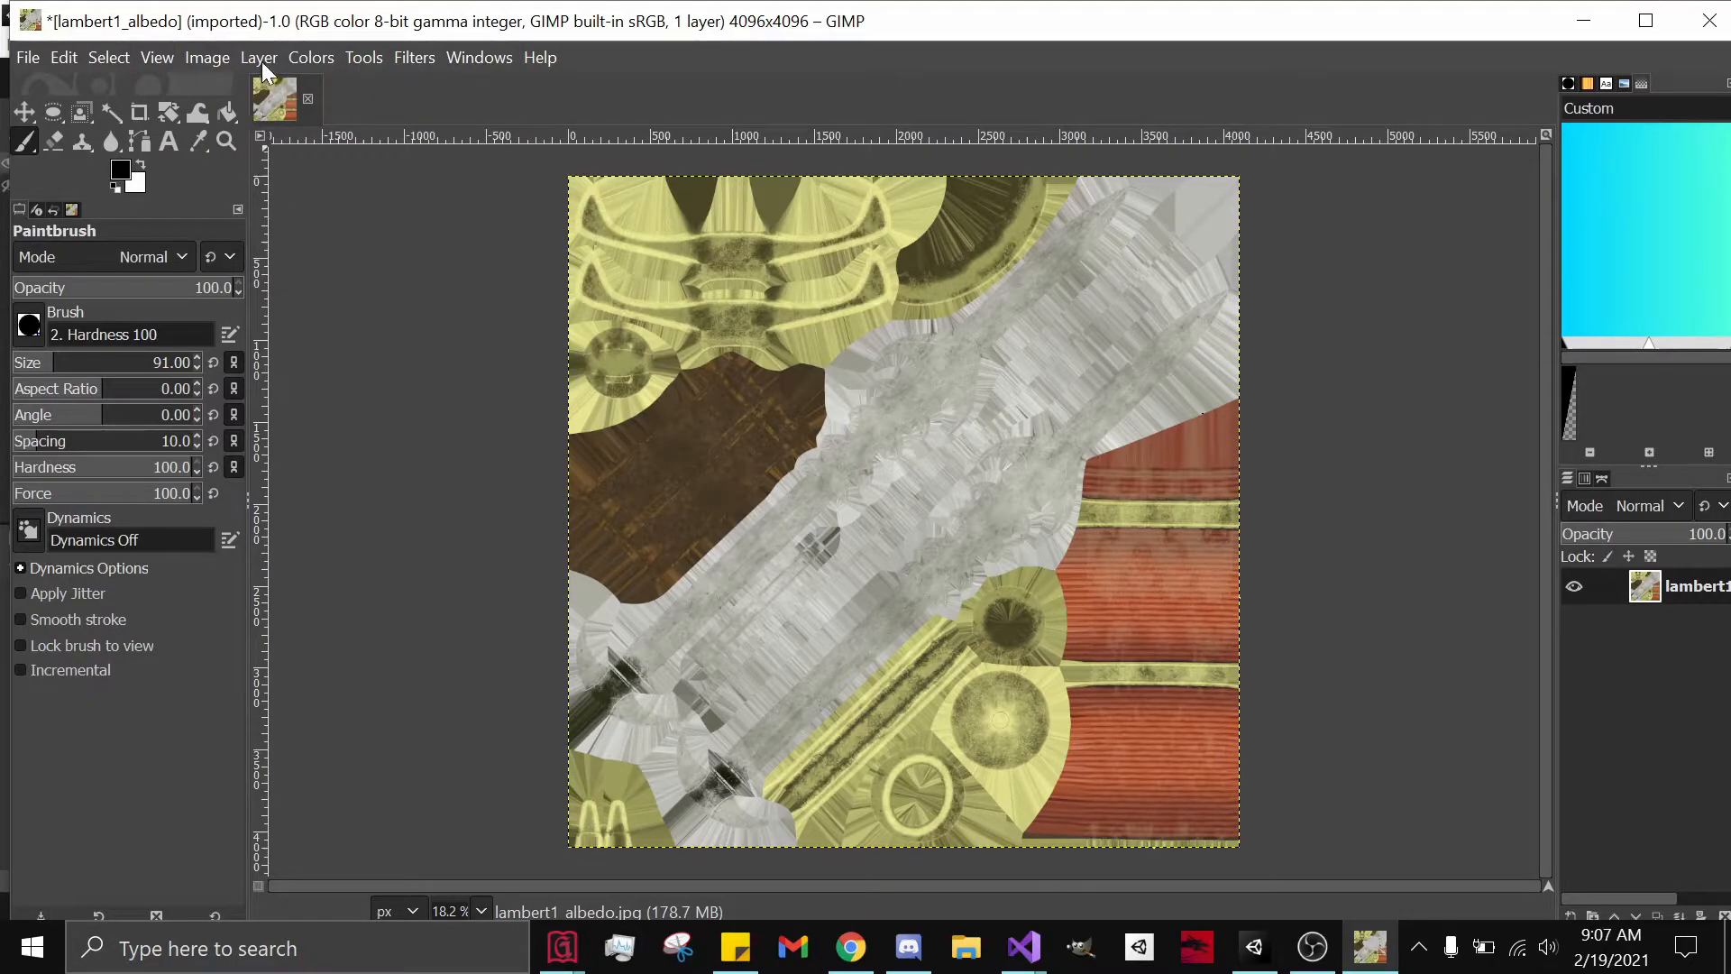
click(154, 257)
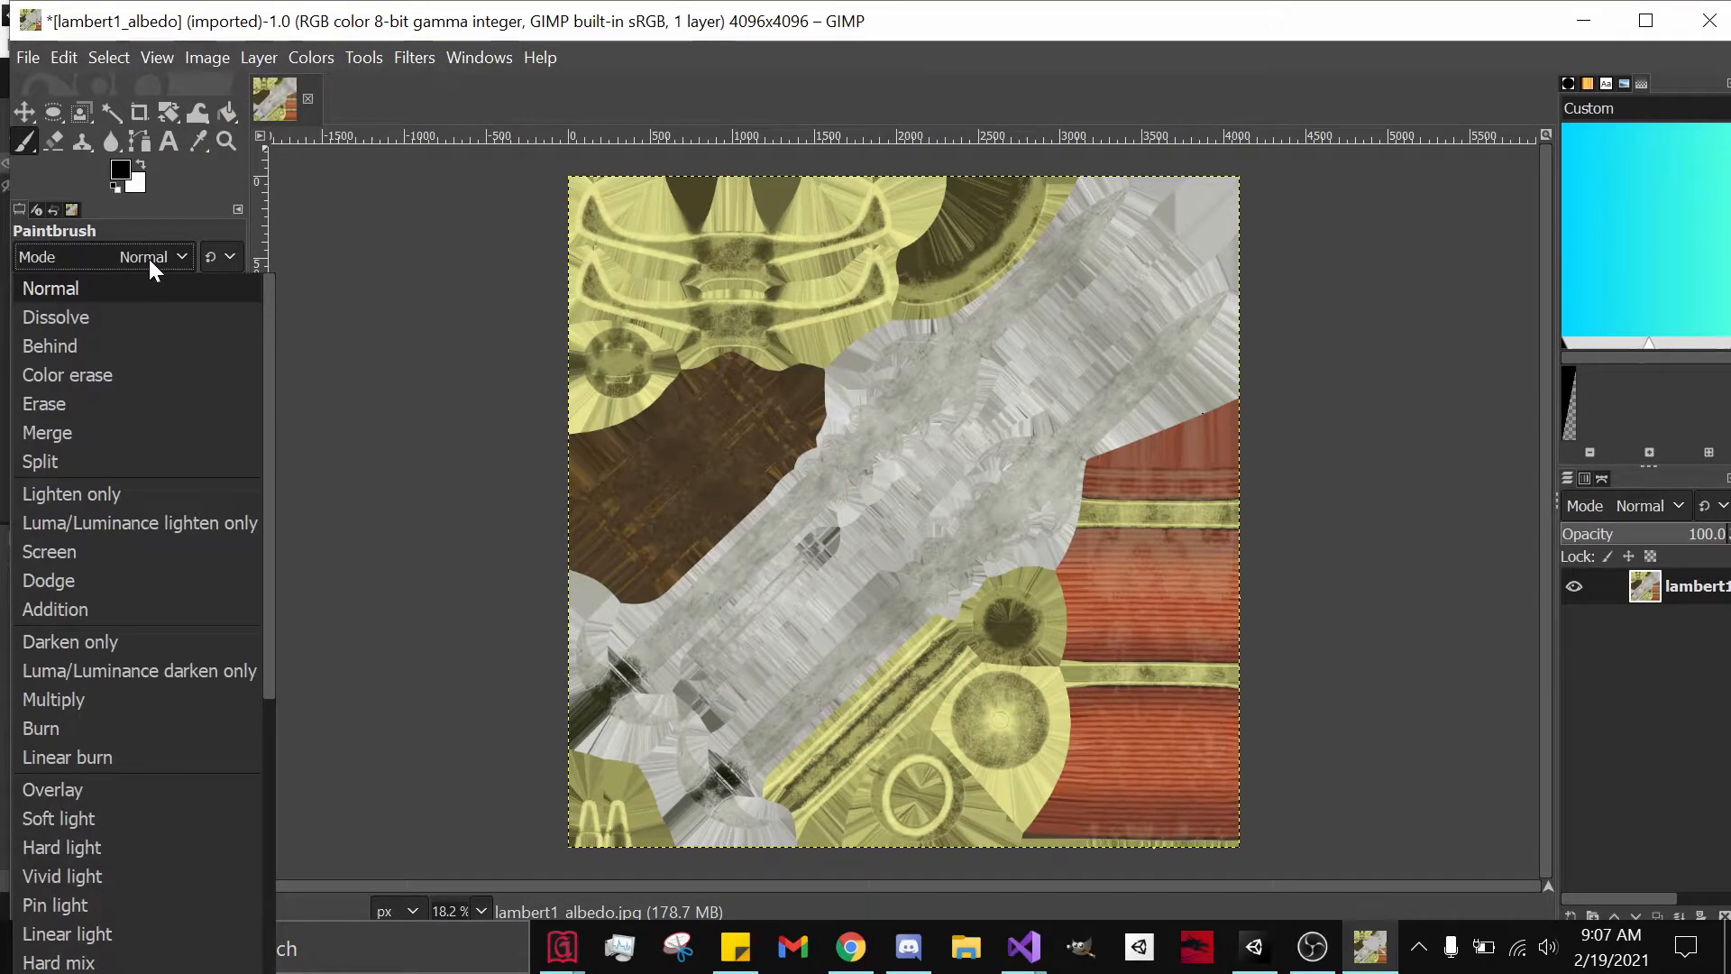
click(102, 402)
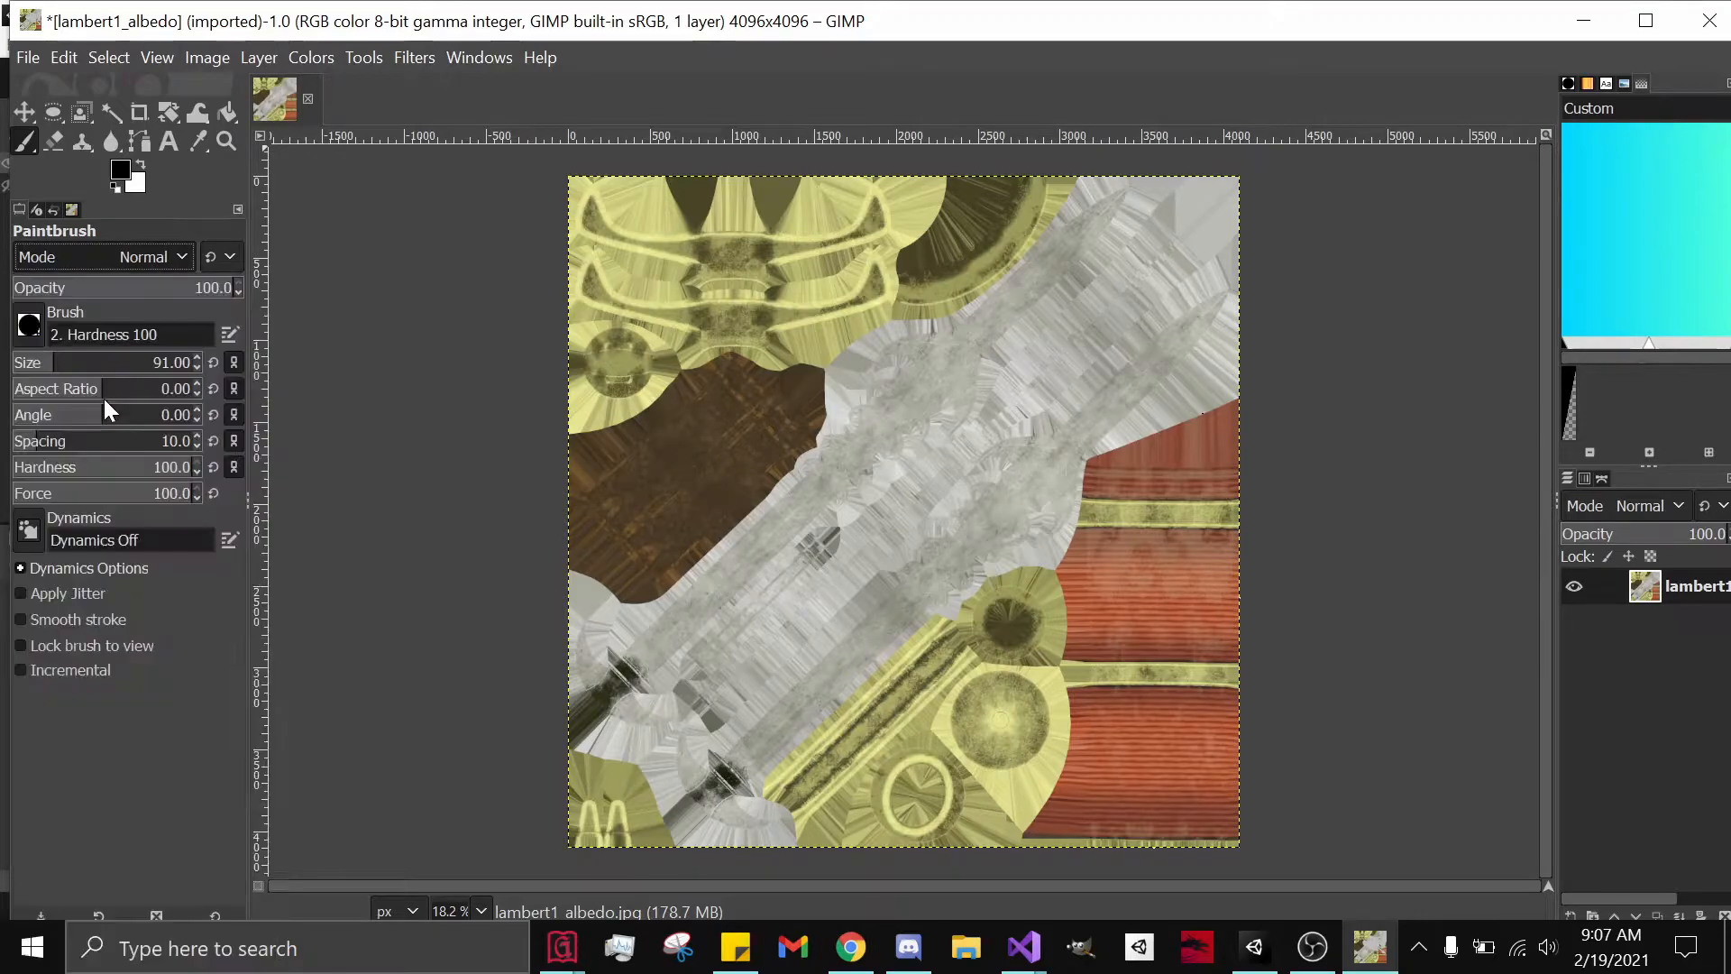
click(259, 58)
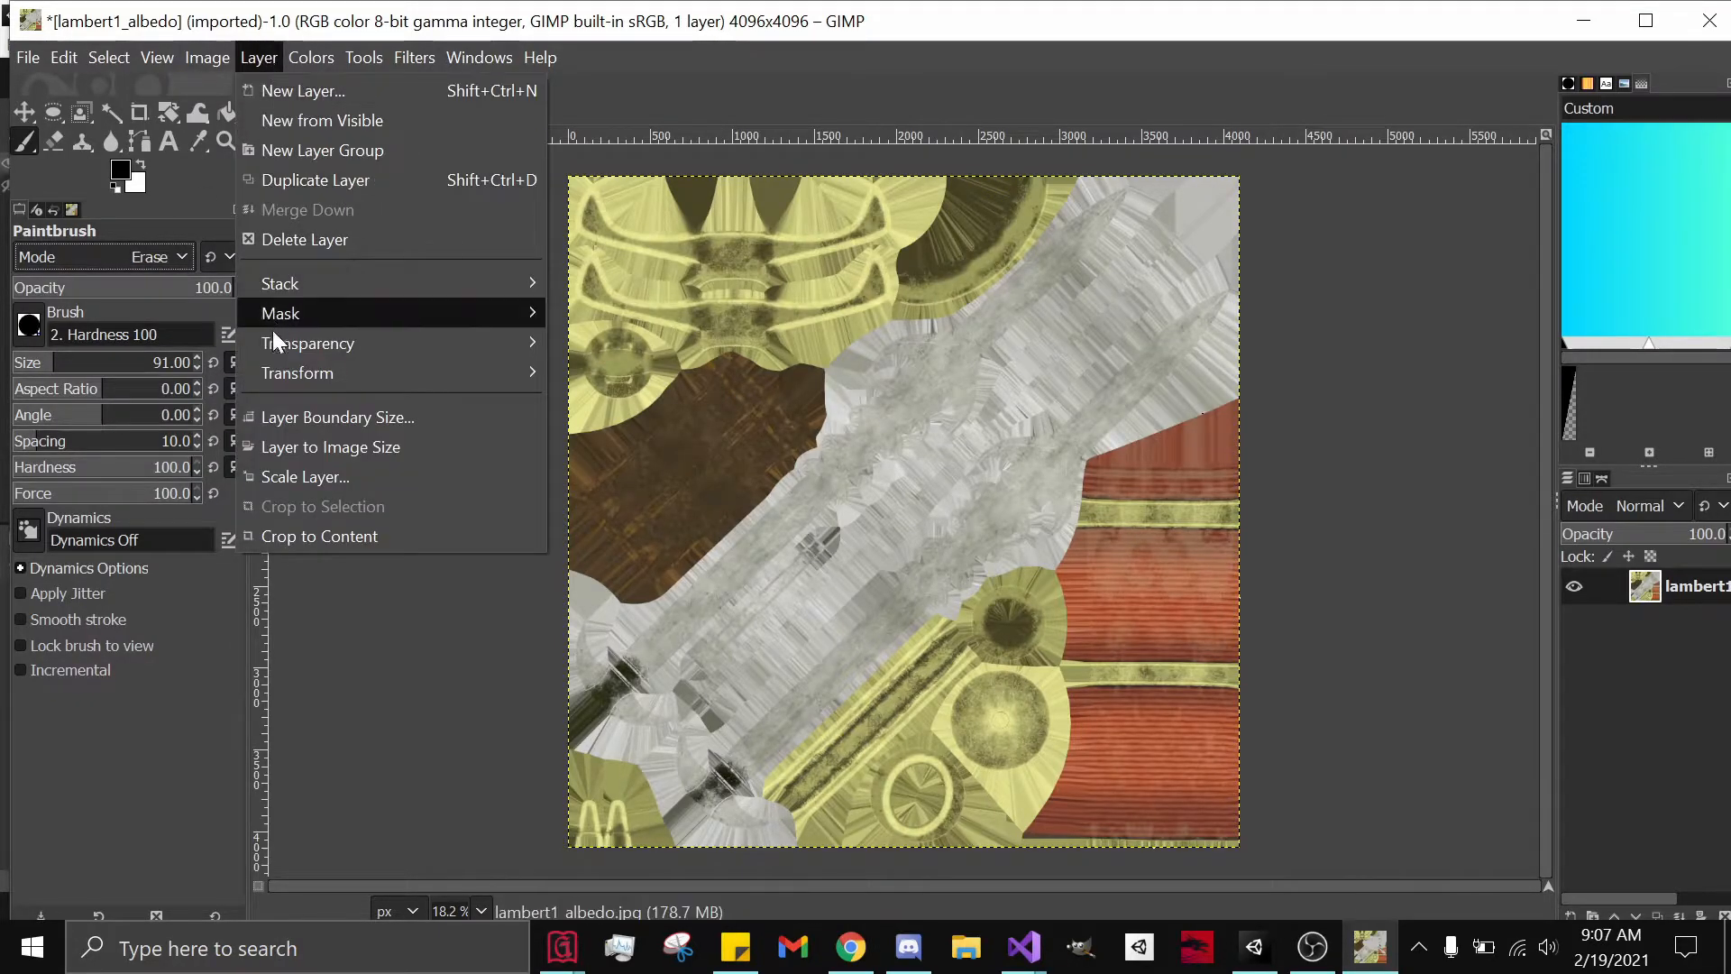
mouse_move(273, 343)
click(640, 342)
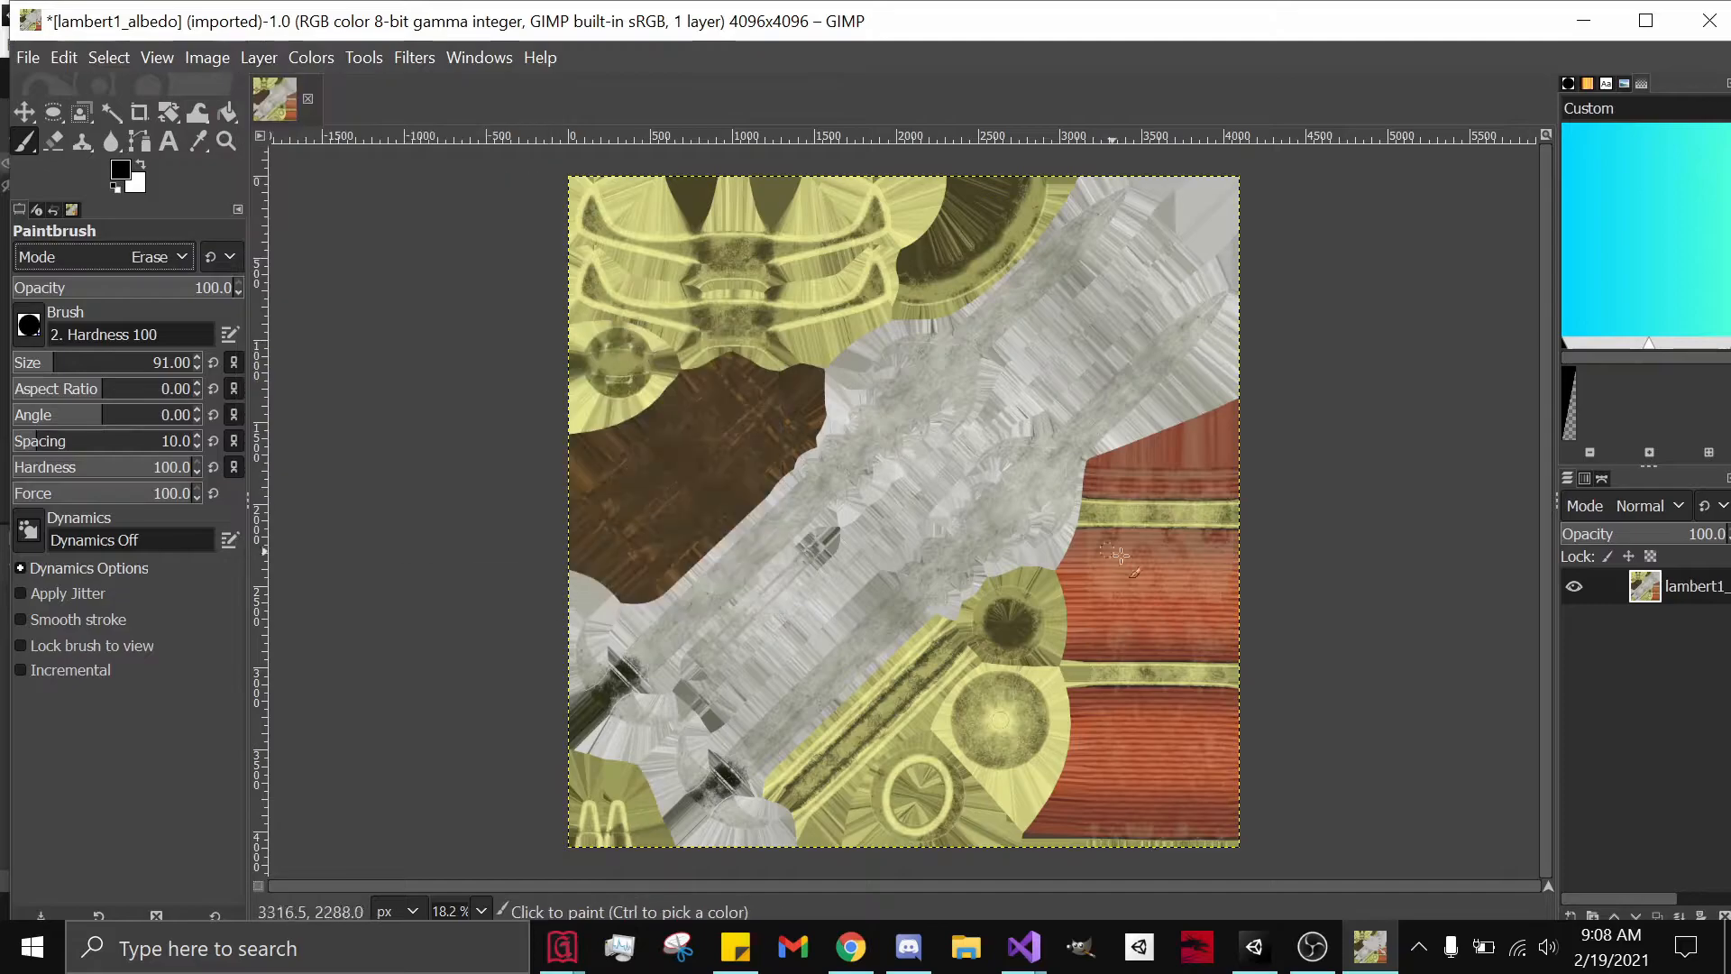
Set the brush size to 443 and hardness to 34, test one erasing dab on the middle red handle area, and undo it.
click(88, 365)
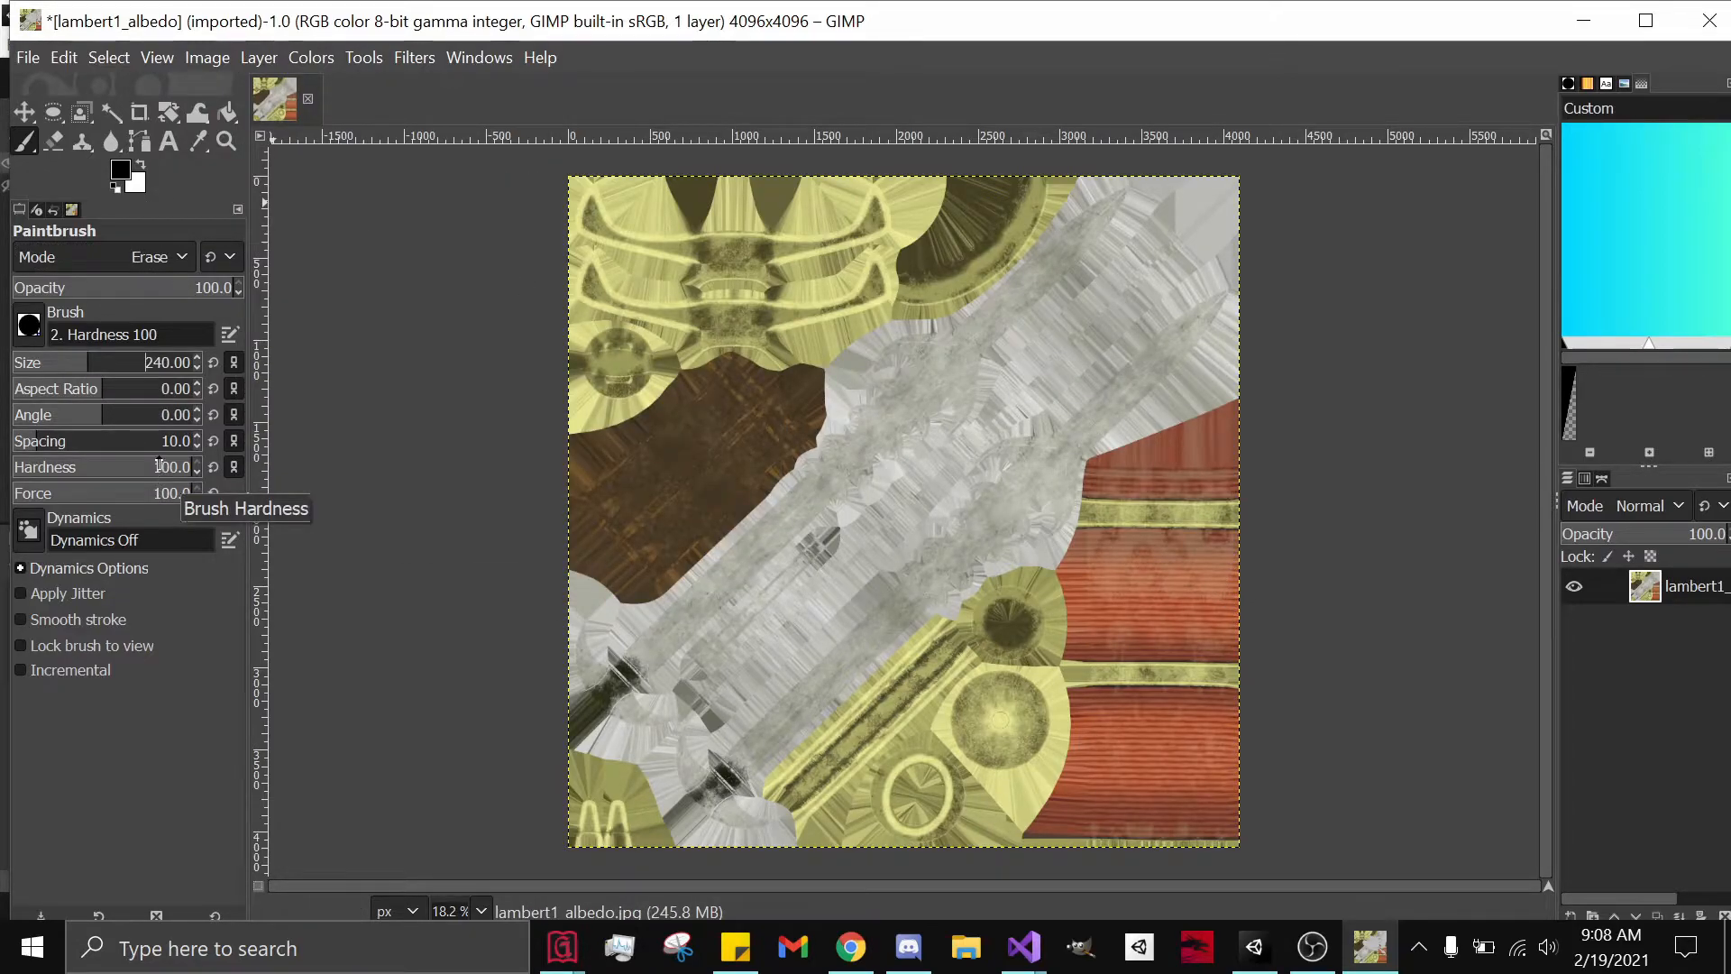
drag(158, 465, 75, 467)
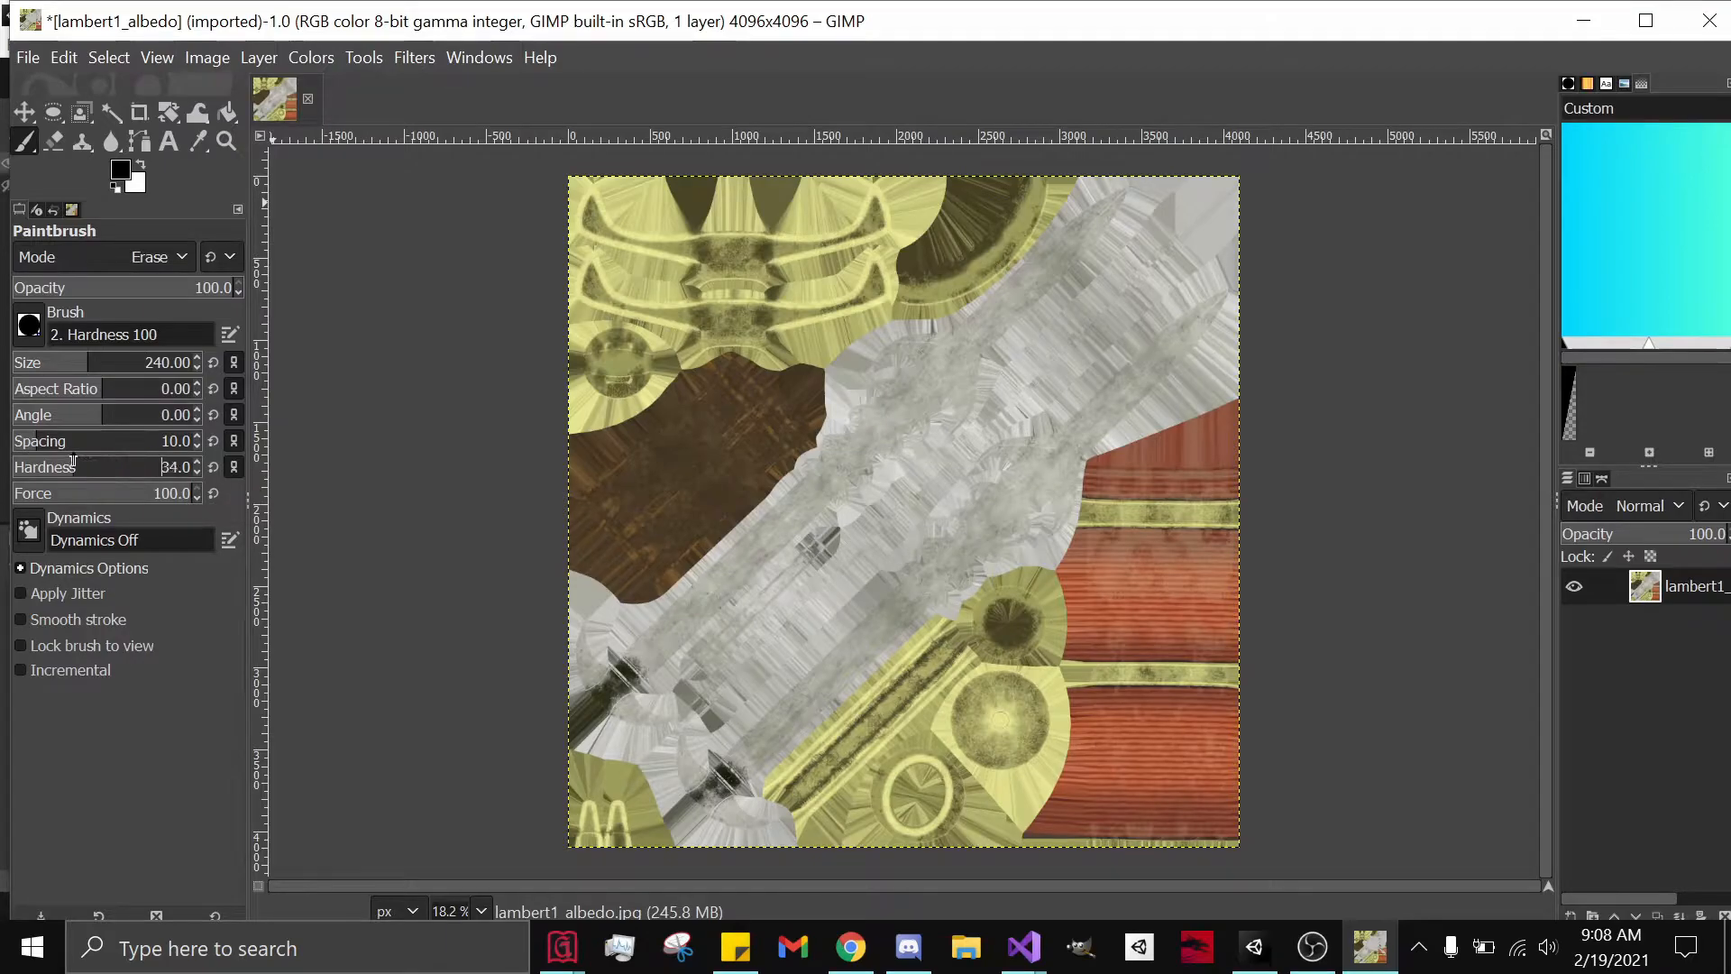
click(1141, 616)
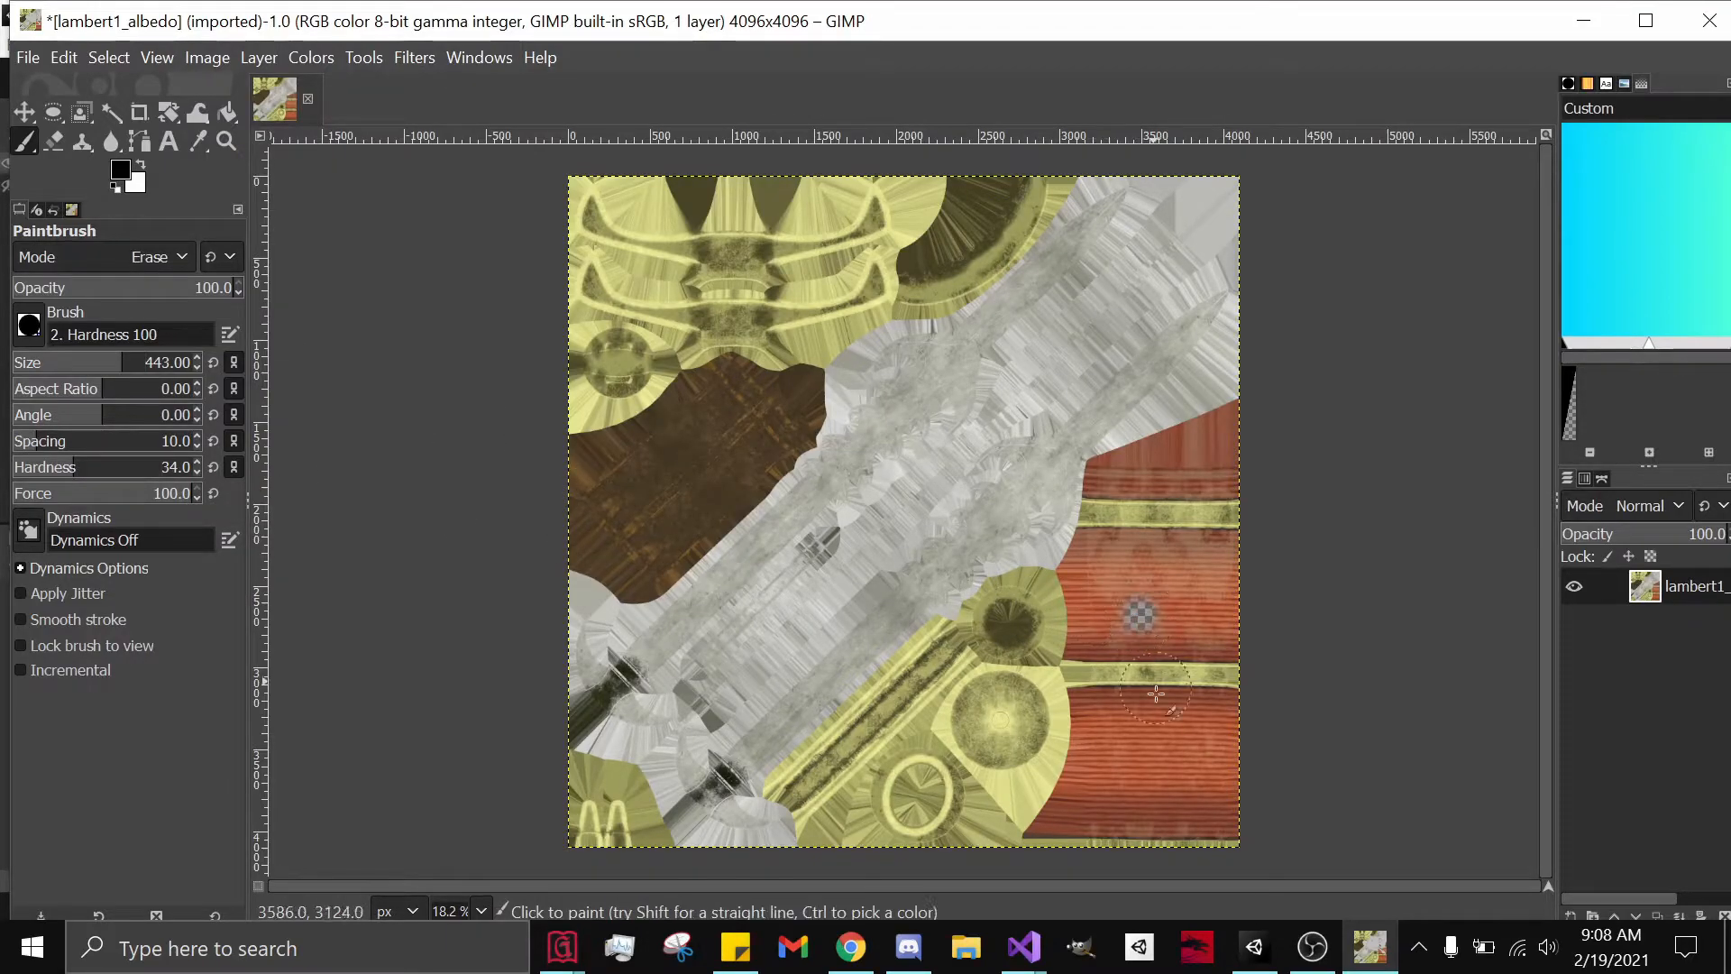
key(ctrl+z)
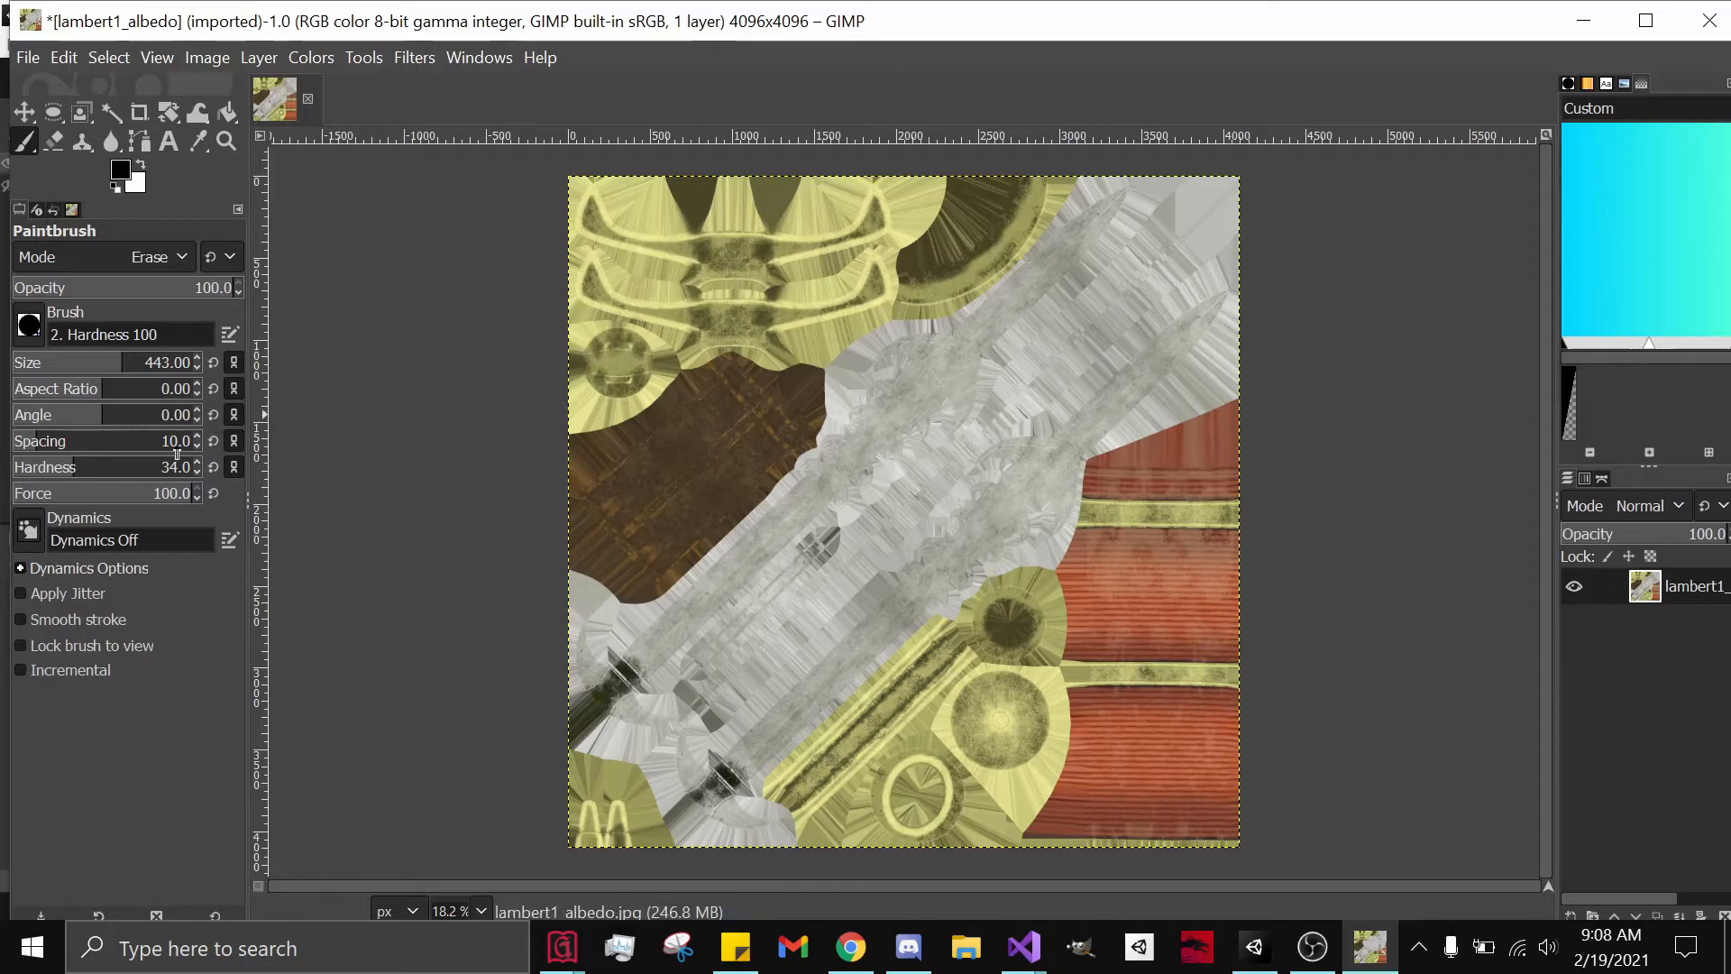
Set the brush hardness to 100, test one erasing dab on the upper red handle area, and undo it.
drag(93, 472, 194, 469)
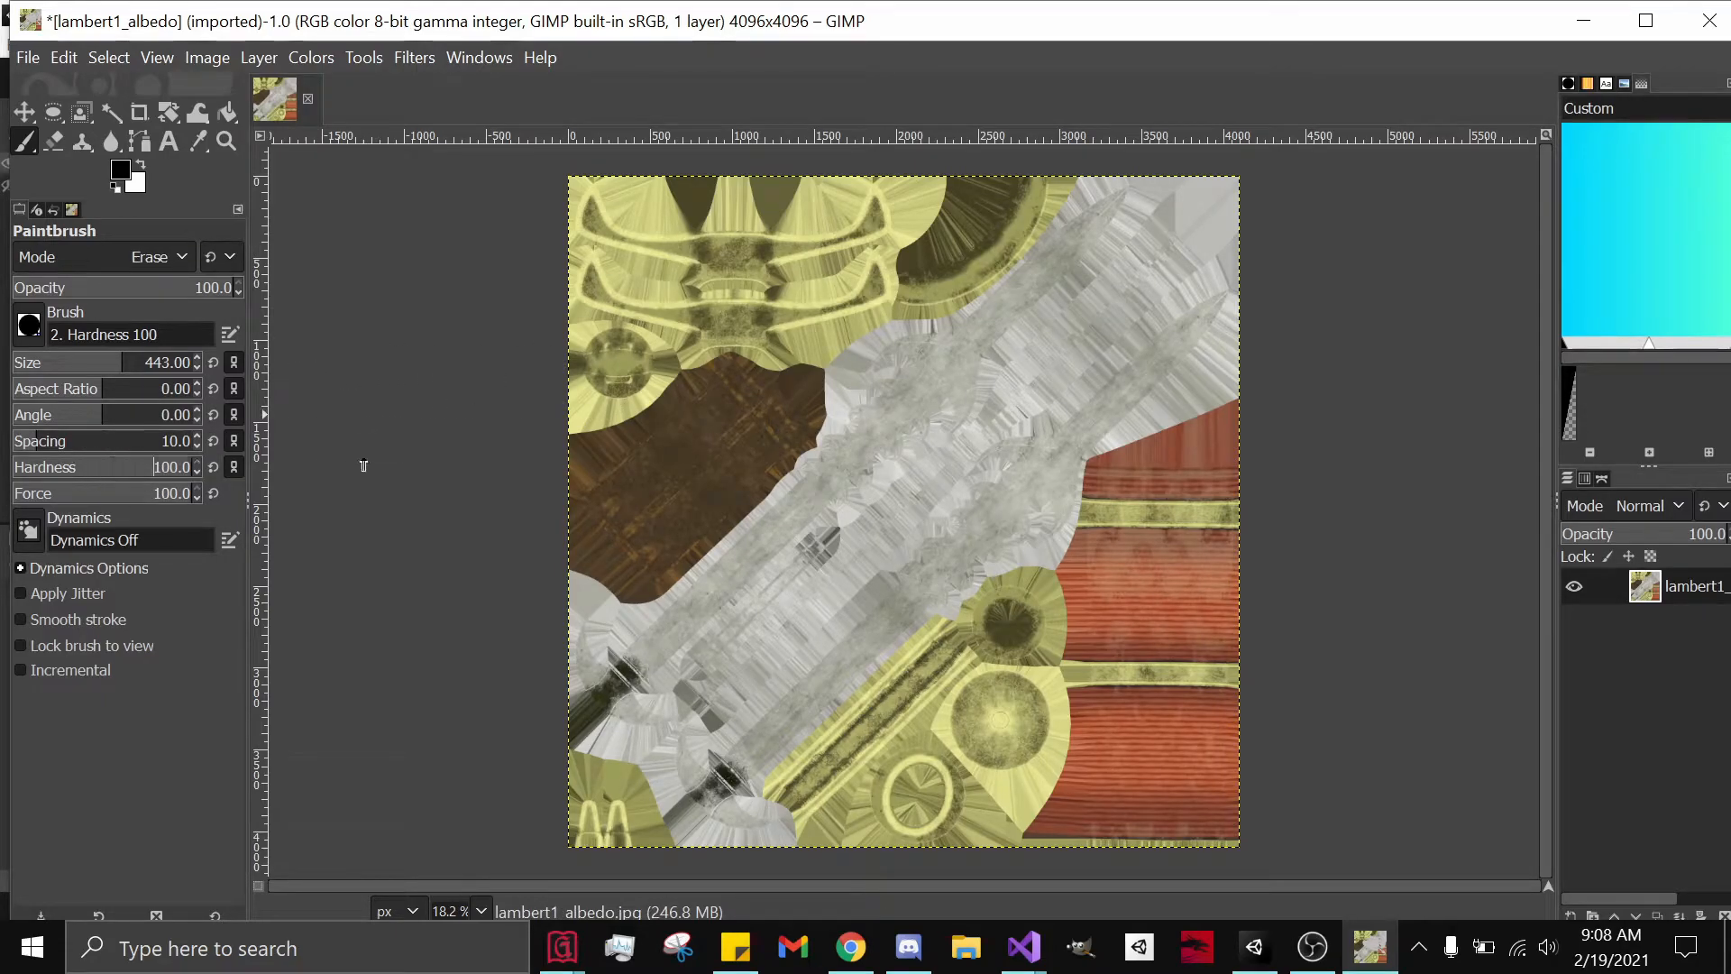
click(1188, 478)
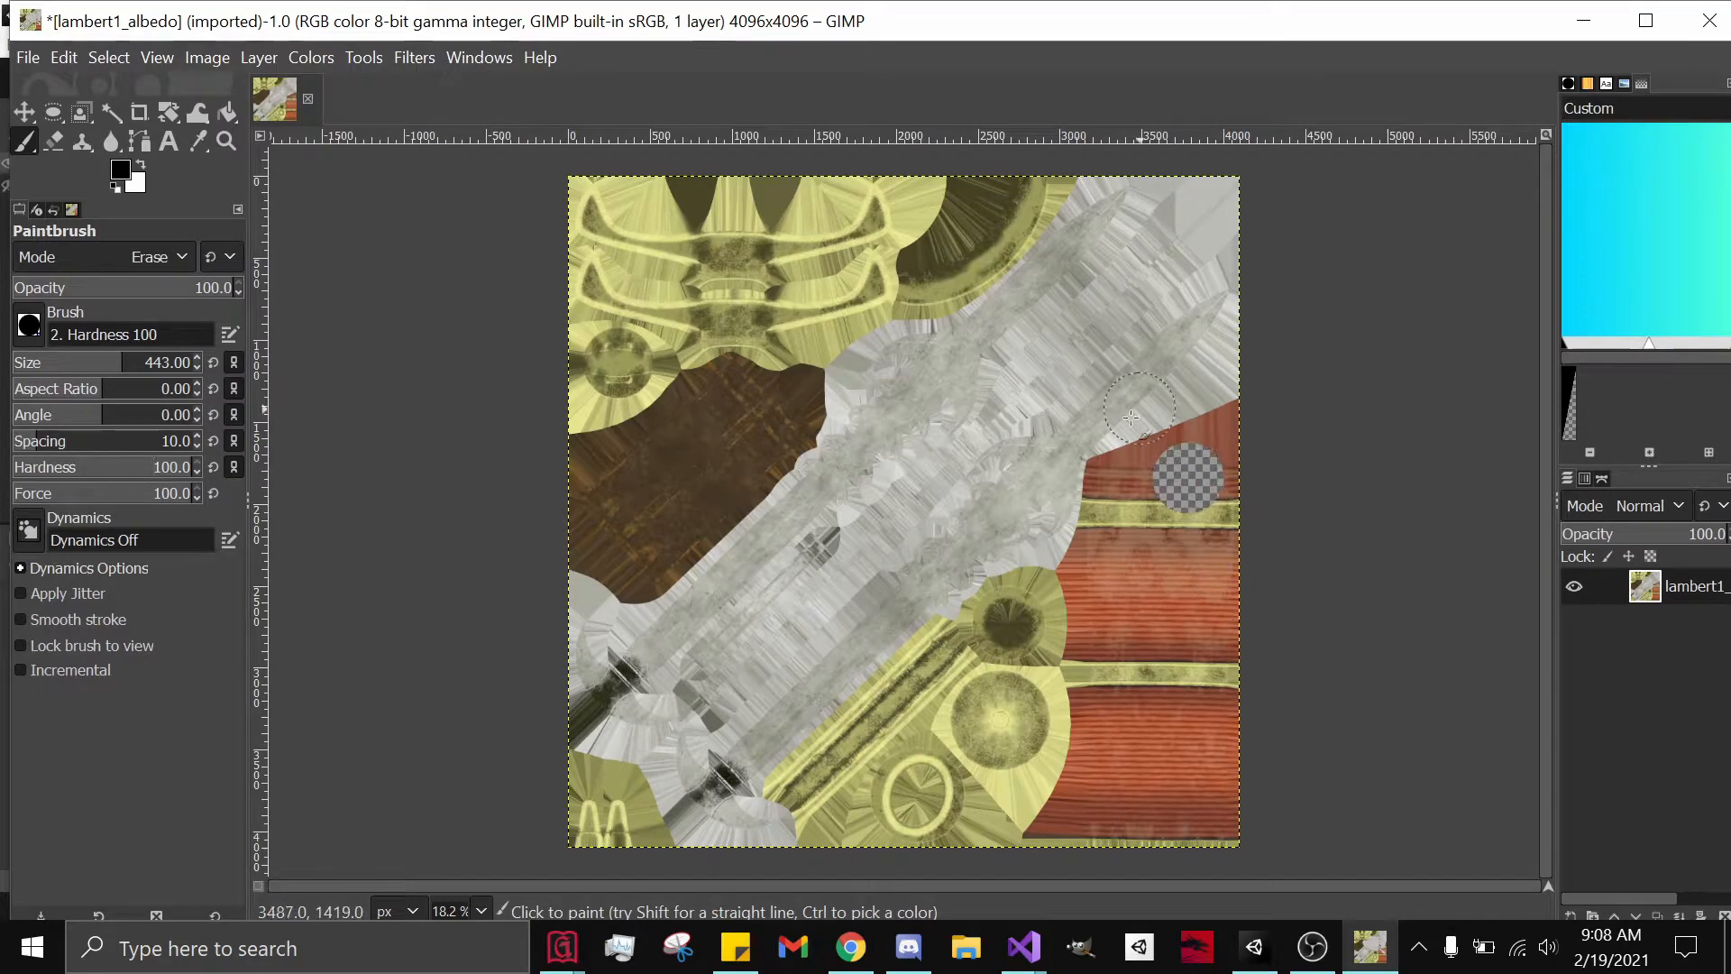
key(ctrl+z)
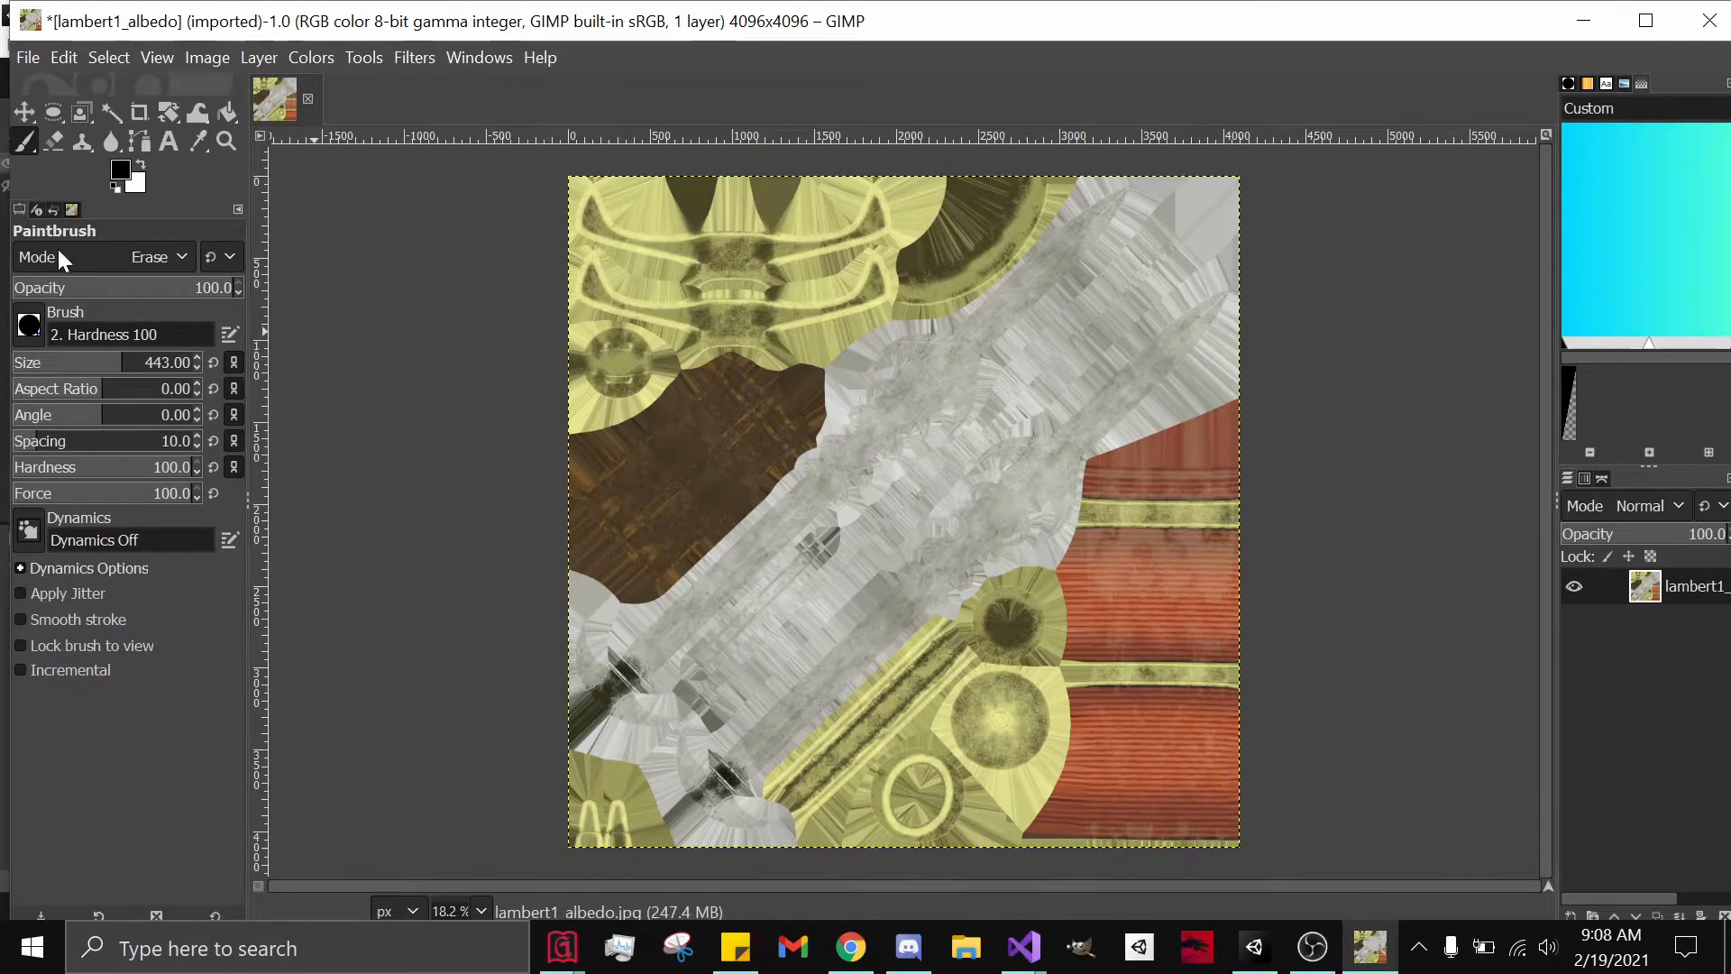
Return the Paintbrush mode to Normal.
click(142, 258)
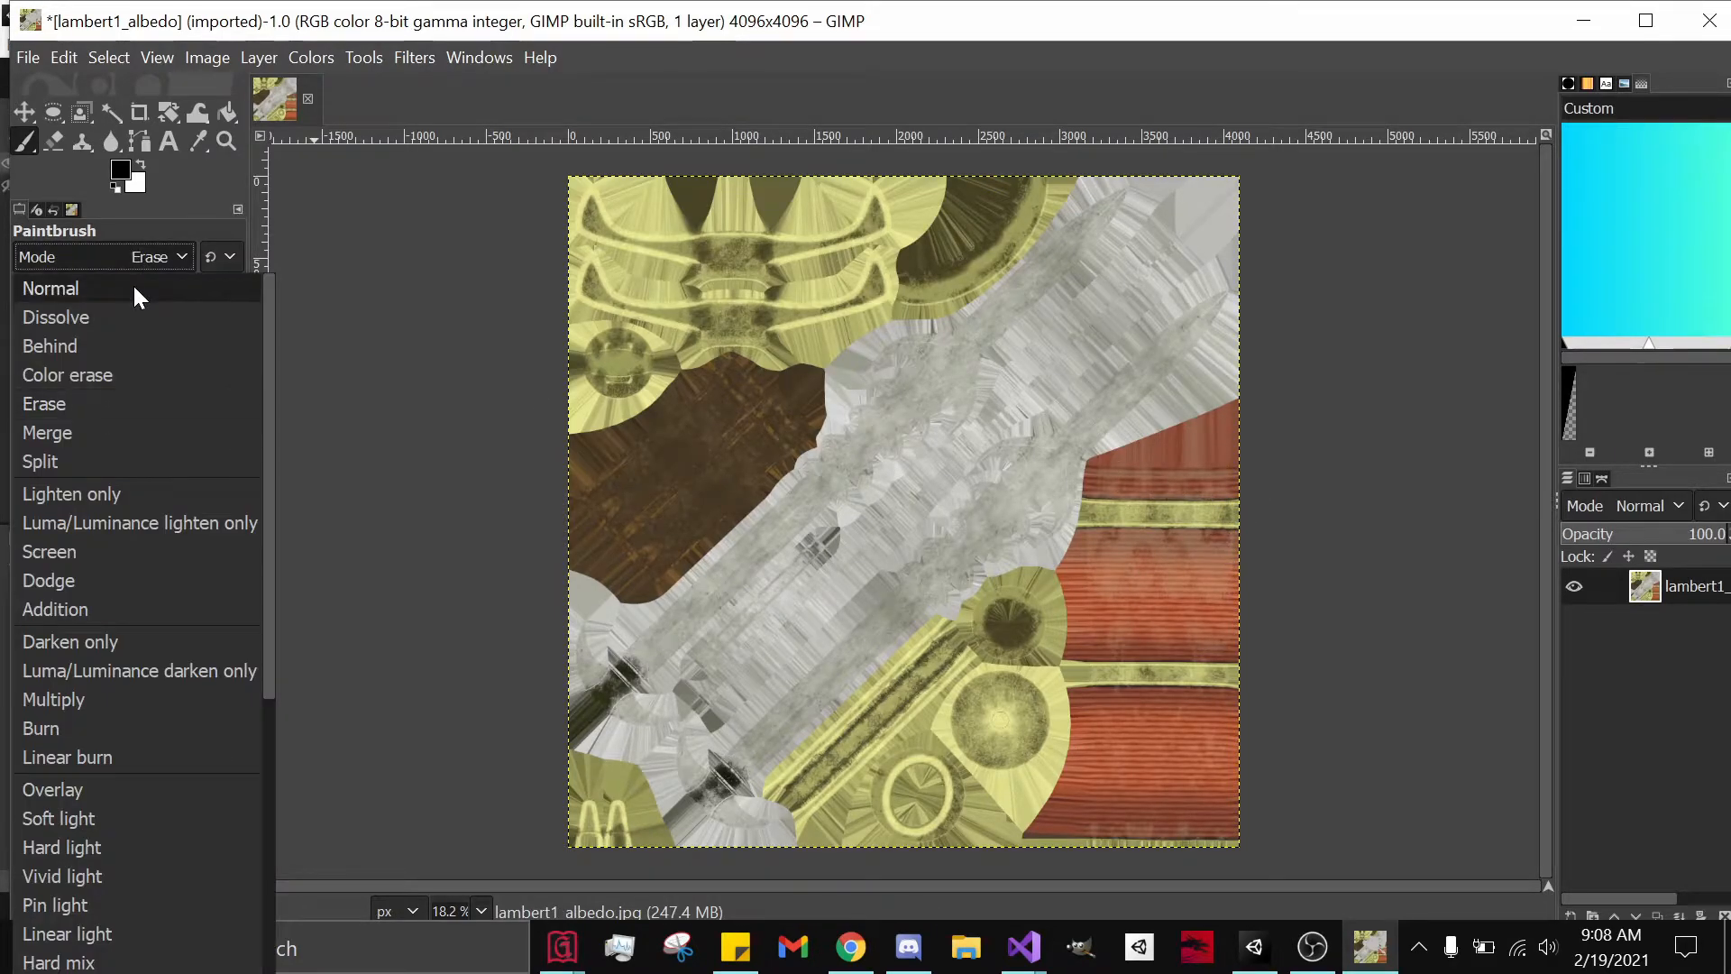
click(133, 283)
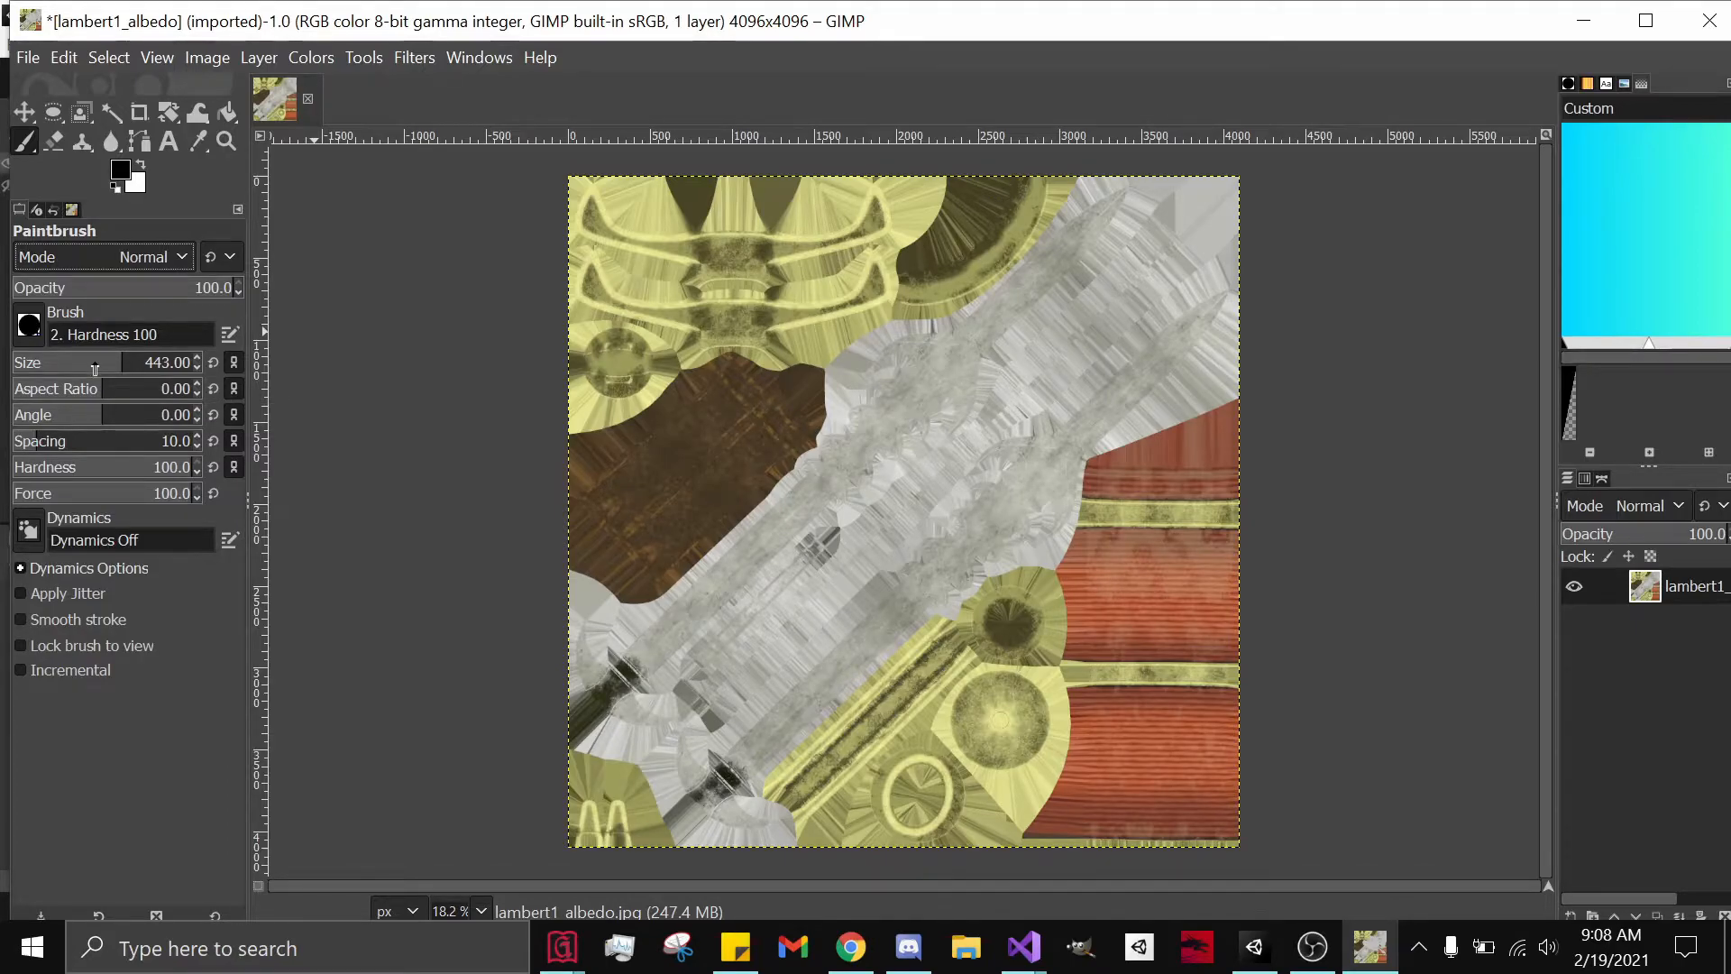
Confirm black (000000) as the foreground colour, try a paint stroke on the upper red handle area, and undo it.
click(129, 170)
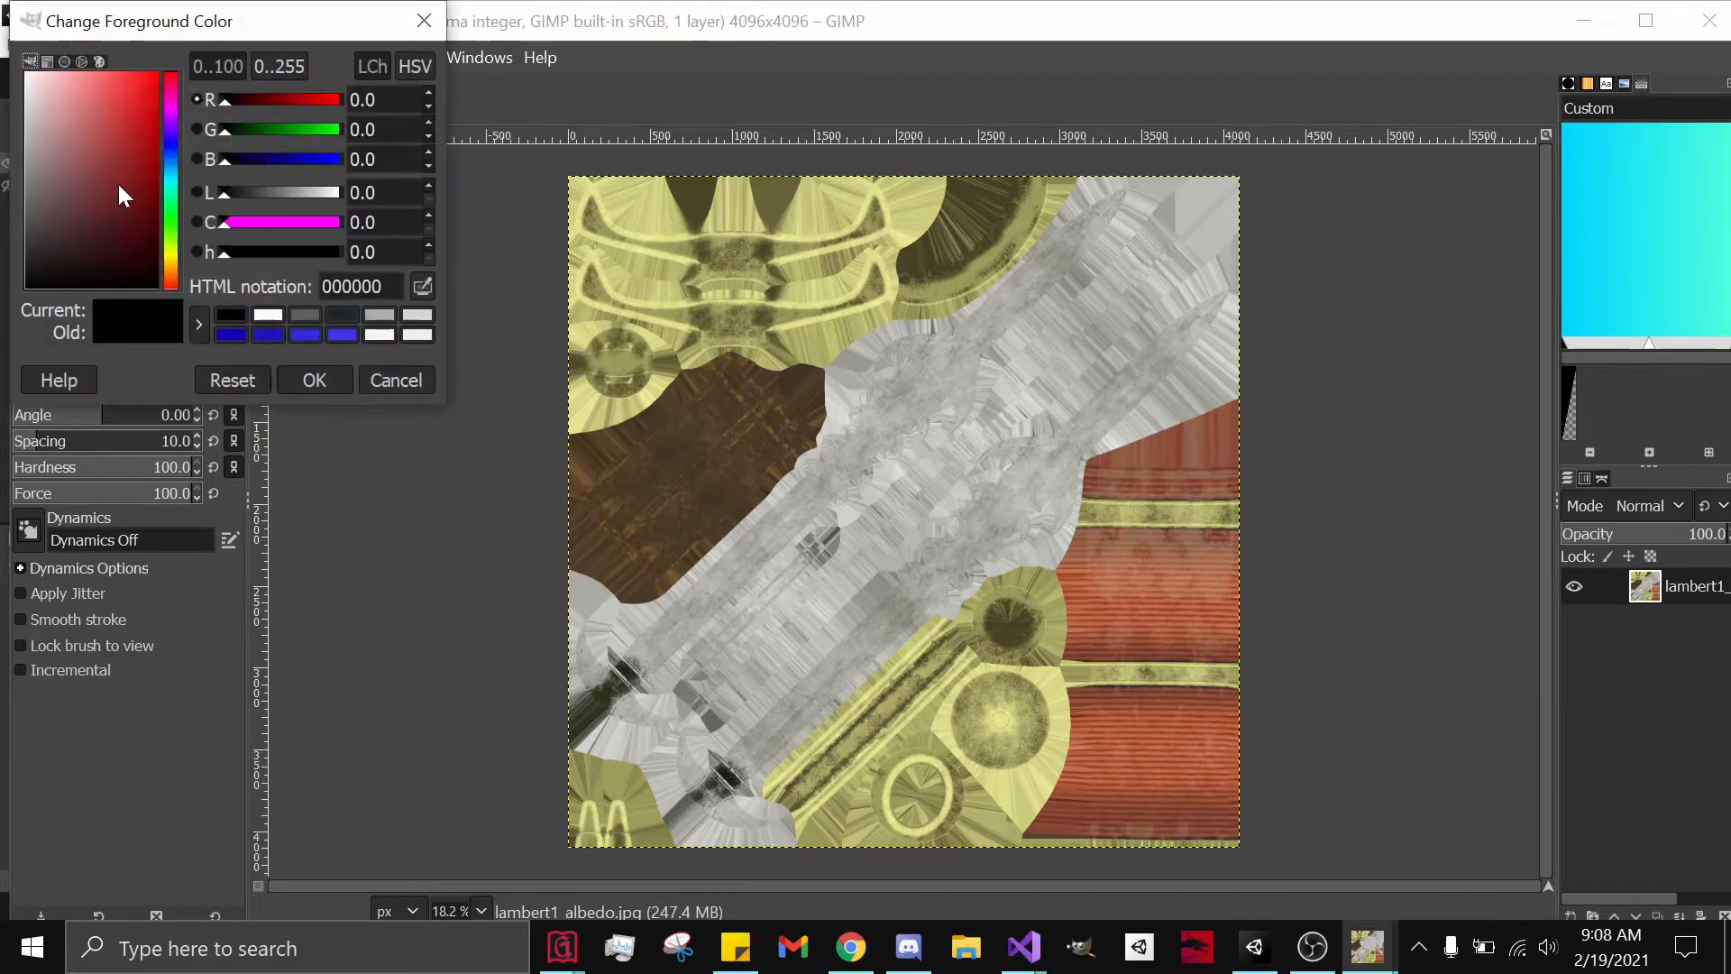
click(315, 379)
drag(1232, 464, 1094, 568)
key(ctrl+z)
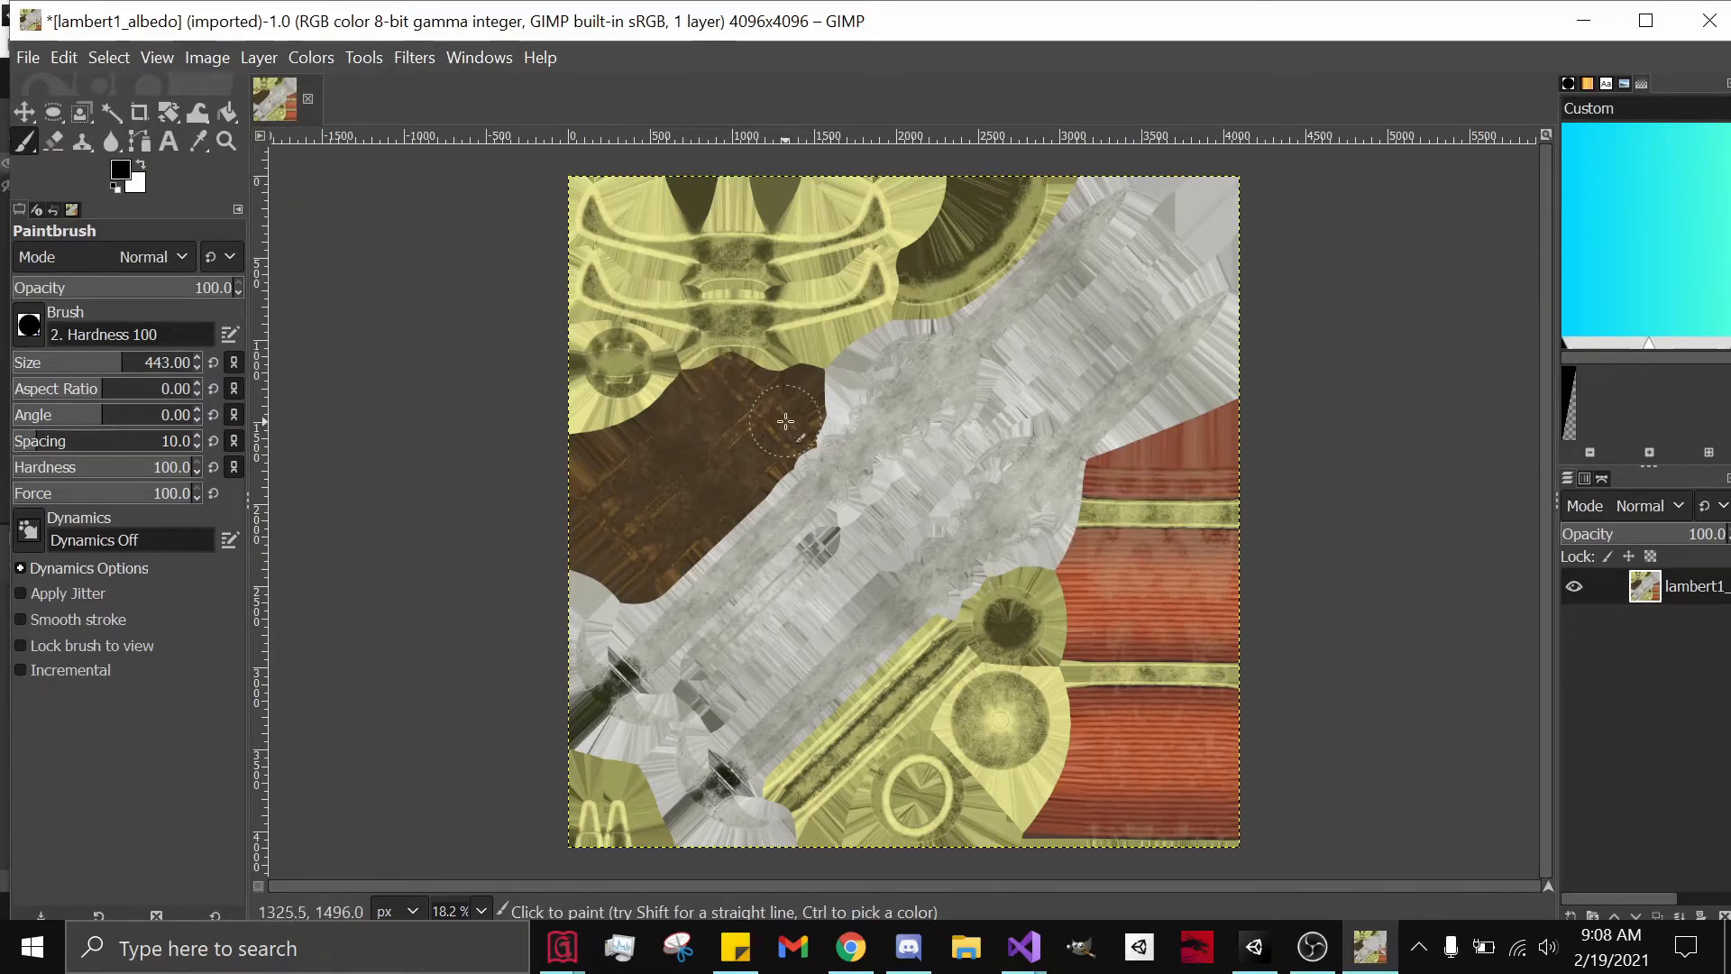
Paint black over the red handle sections and the adjoining lower yellow metal parts of the texture, leaving the grey blade area uncovered.
ctrl+scroll(1084, 579, up, 3)
mouse_move(1309, 280)
mouse_down()
mouse_move(1046, 371)
mouse_move(1036, 663)
mouse_move(1096, 388)
mouse_move(1067, 595)
mouse_move(1124, 436)
mouse_move(1190, 754)
mouse_up()
middle_drag(1190, 753, 1299, 434)
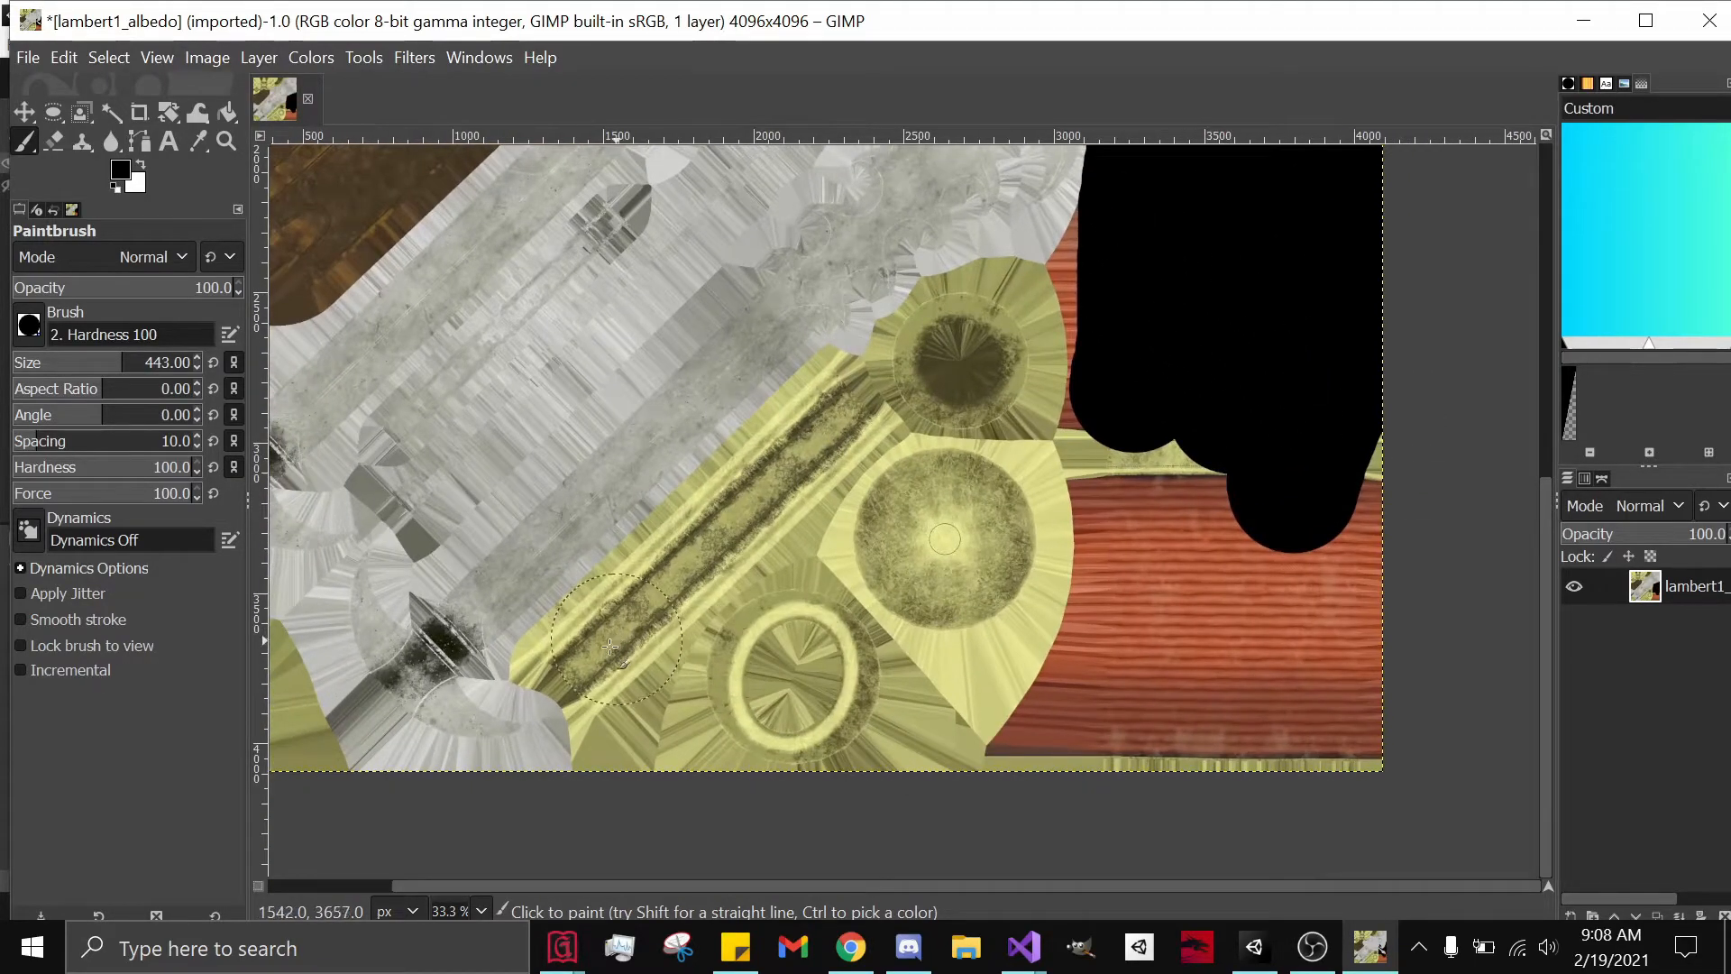
mouse_move(596, 659)
mouse_down()
mouse_move(580, 668)
mouse_move(657, 650)
mouse_move(638, 625)
mouse_move(829, 420)
mouse_move(1059, 317)
mouse_move(1113, 271)
mouse_up()
mouse_move(677, 680)
mouse_down()
mouse_move(638, 767)
mouse_move(820, 619)
mouse_move(872, 685)
mouse_move(942, 622)
mouse_move(1028, 483)
mouse_move(1085, 754)
mouse_move(1282, 549)
mouse_move(1422, 486)
mouse_up()
Paint black over the yellow patch in the texture's lower-left corner and the brown and yellow areas above the blade.
middle_drag(282, 442, 860, 312)
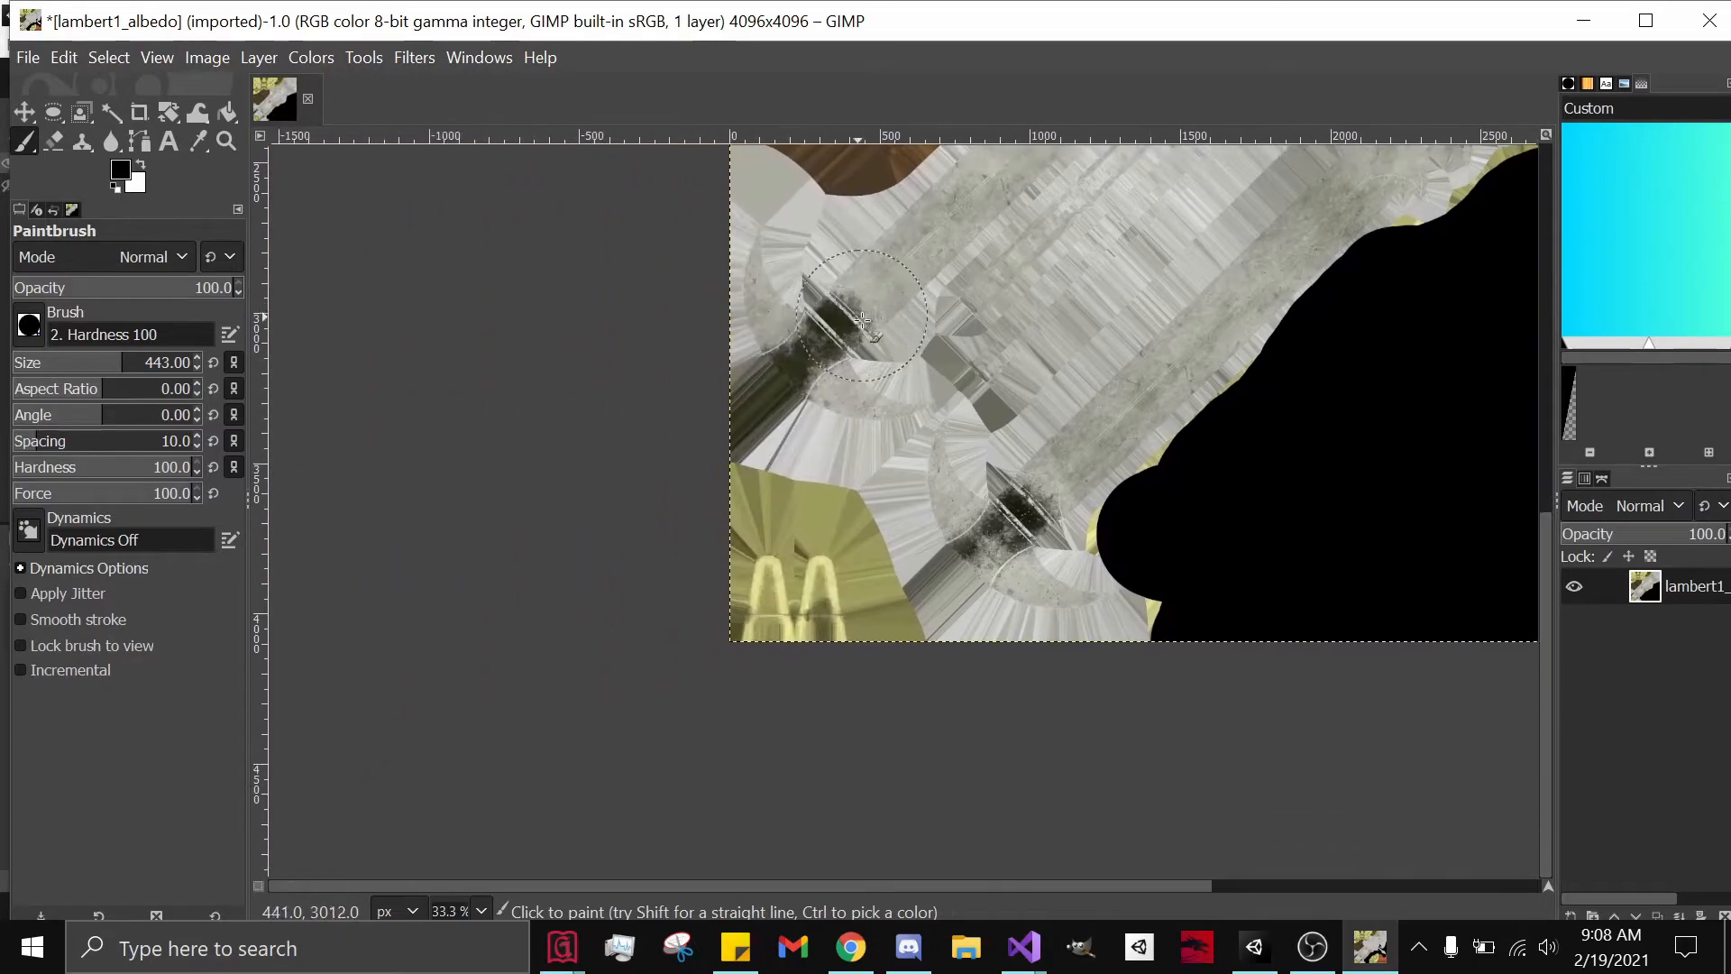
mouse_move(729, 539)
mouse_down()
mouse_move(773, 541)
mouse_move(831, 599)
mouse_move(766, 599)
mouse_up()
mouse_move(870, 507)
middle_down()
mouse_move(753, 786)
mouse_move(610, 969)
middle_up()
middle_drag(646, 406, 647, 615)
ctrl+scroll(647, 615, down, 3)
mouse_move(579, 353)
mouse_down()
mouse_move(687, 380)
mouse_move(653, 317)
mouse_move(628, 590)
mouse_move(722, 379)
mouse_move(596, 673)
mouse_move(626, 696)
mouse_move(722, 587)
mouse_move(672, 597)
mouse_move(757, 451)
mouse_move(755, 515)
mouse_move(785, 487)
mouse_move(849, 474)
mouse_move(919, 406)
mouse_move(785, 459)
mouse_up()
middle_drag(824, 626, 830, 478)
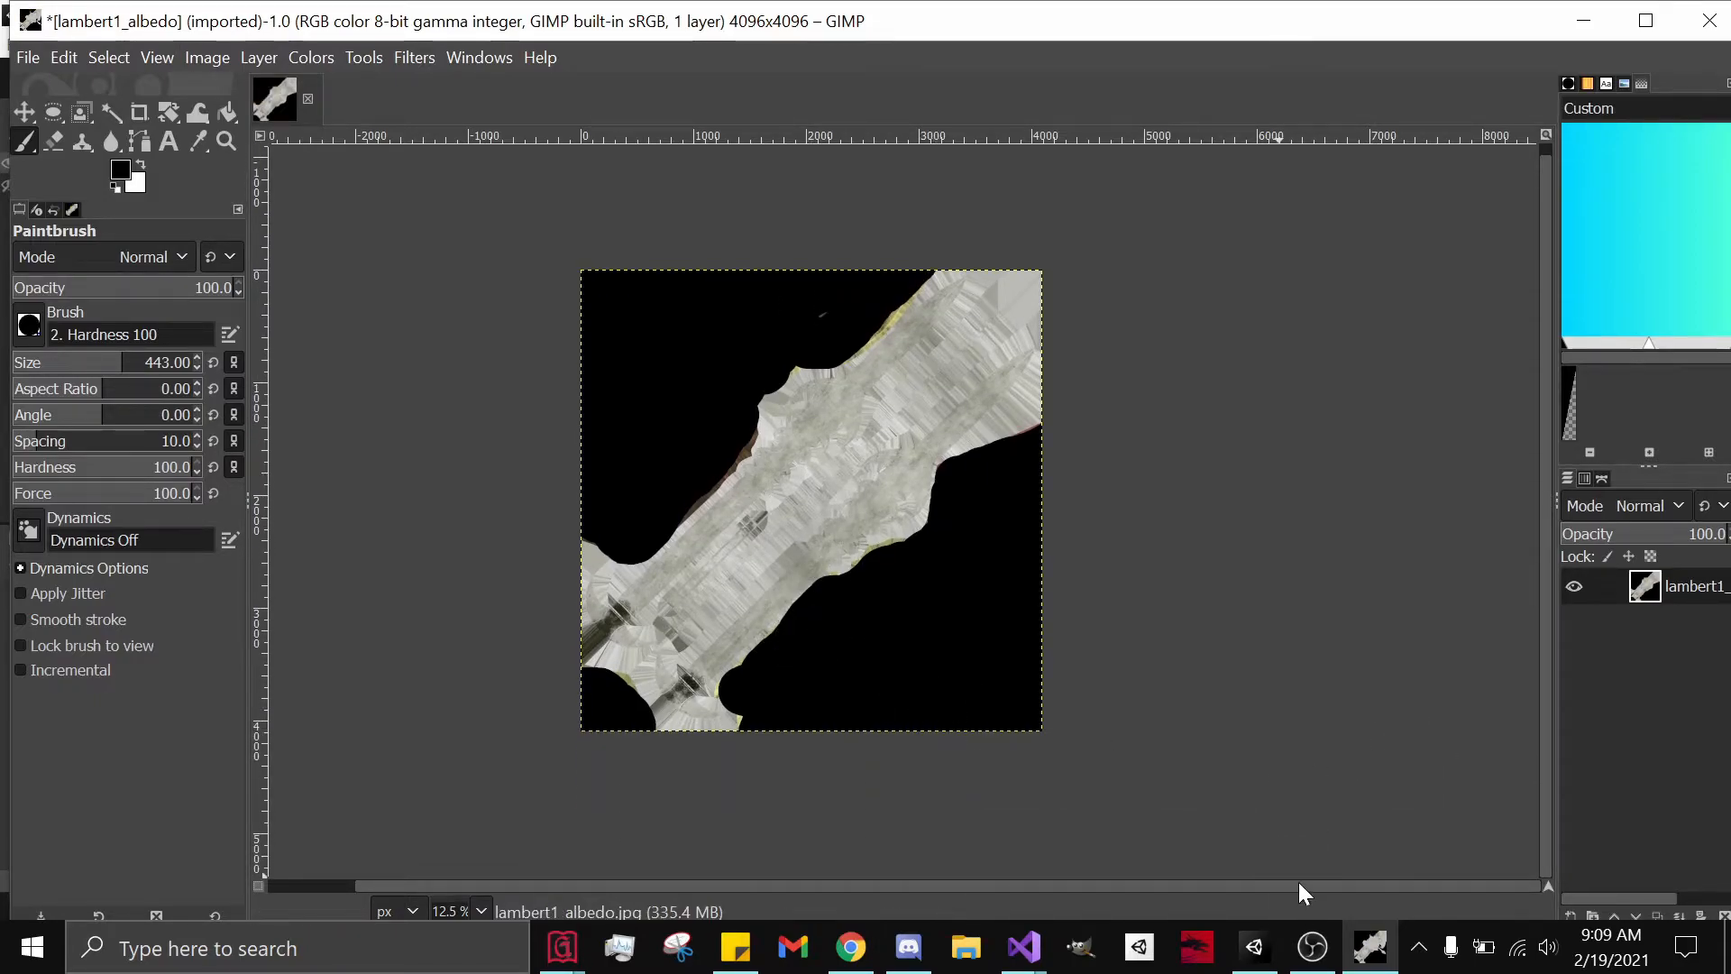
Export the painted texture as Emission.jpg into the GrandfatherBlade model's textures folder.
click(1279, 946)
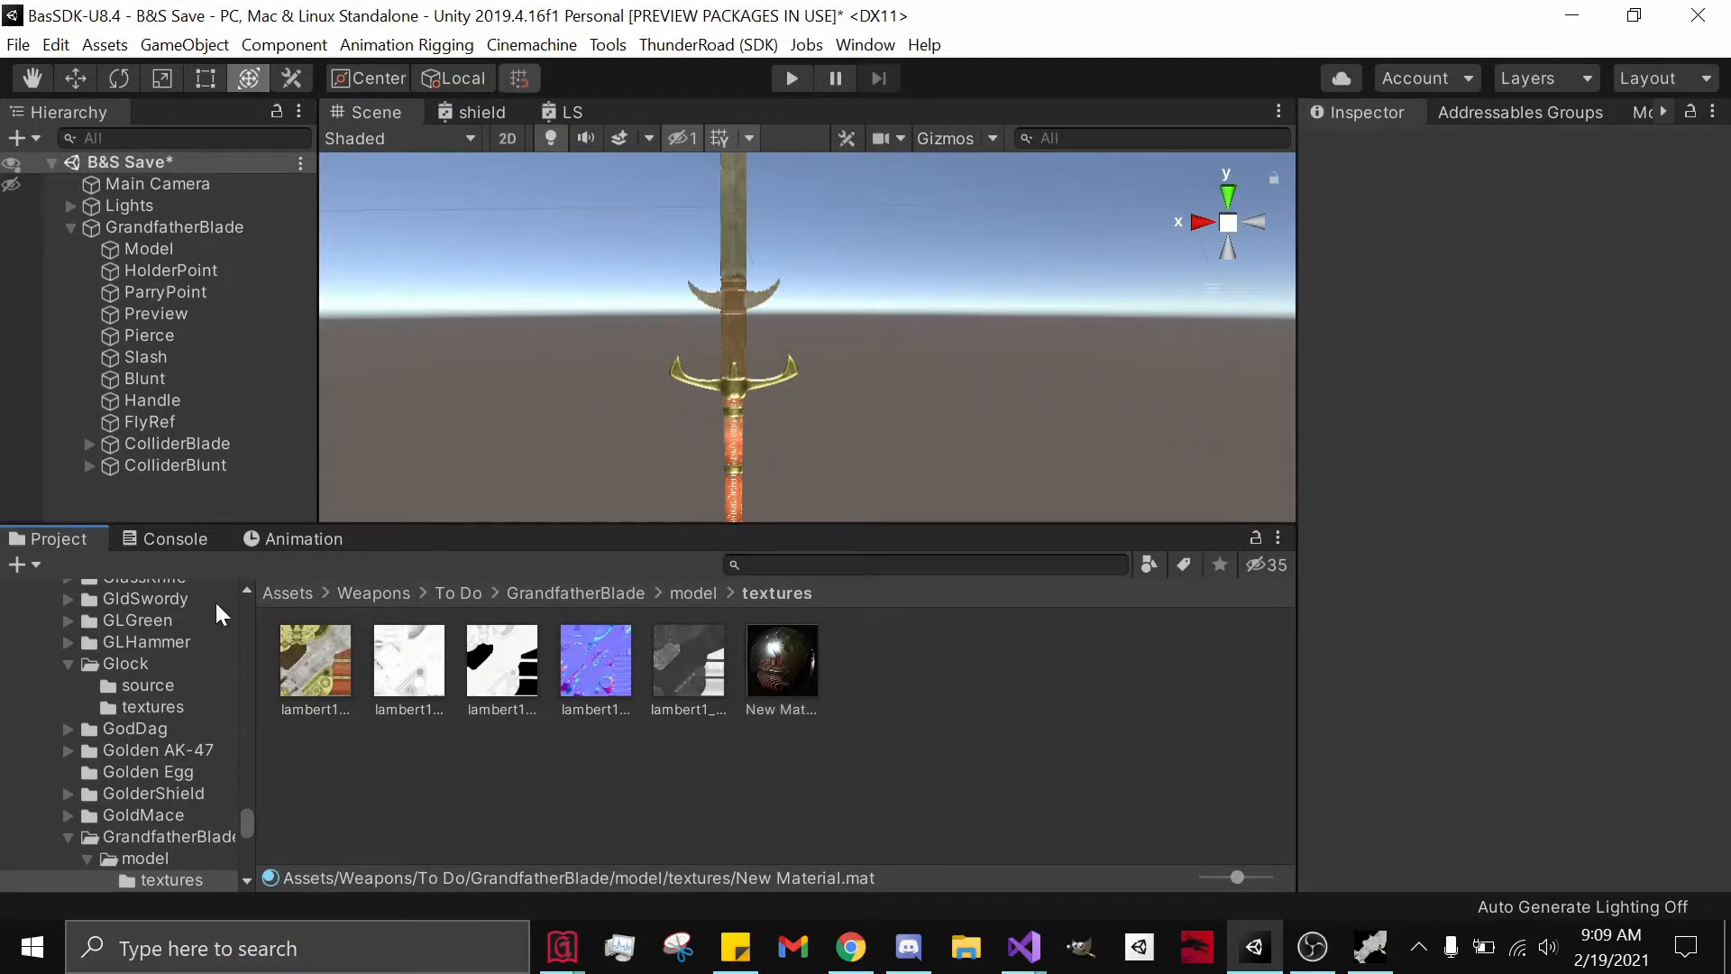
click(1368, 944)
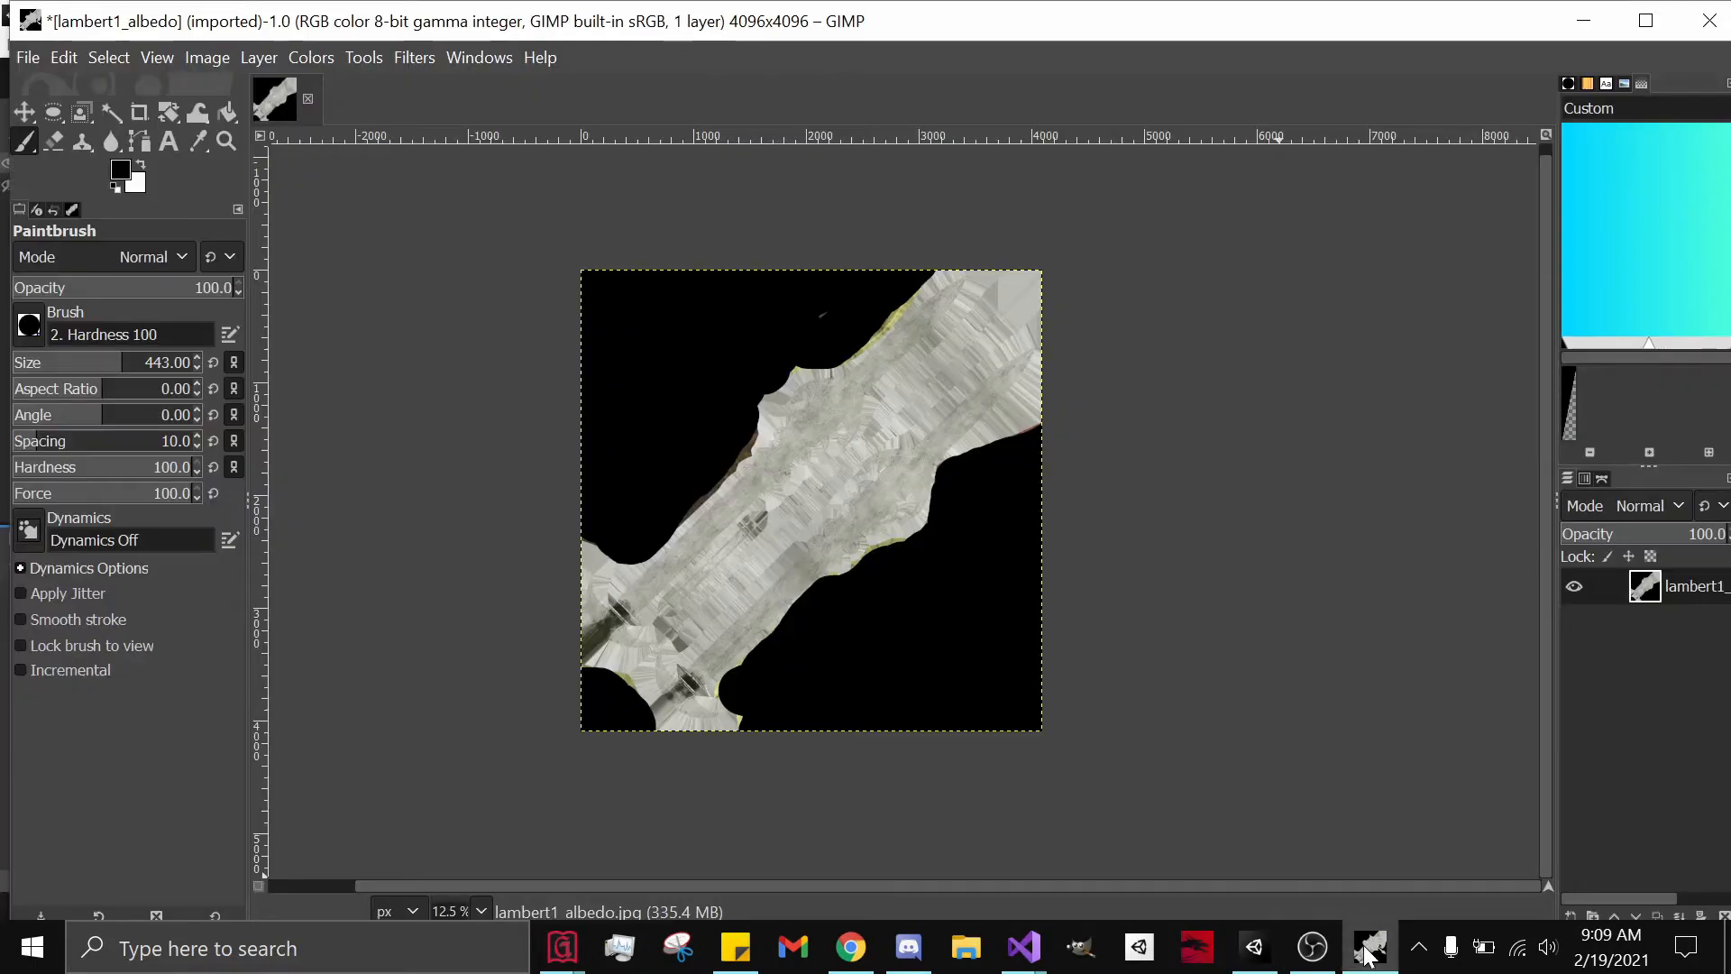
click(28, 57)
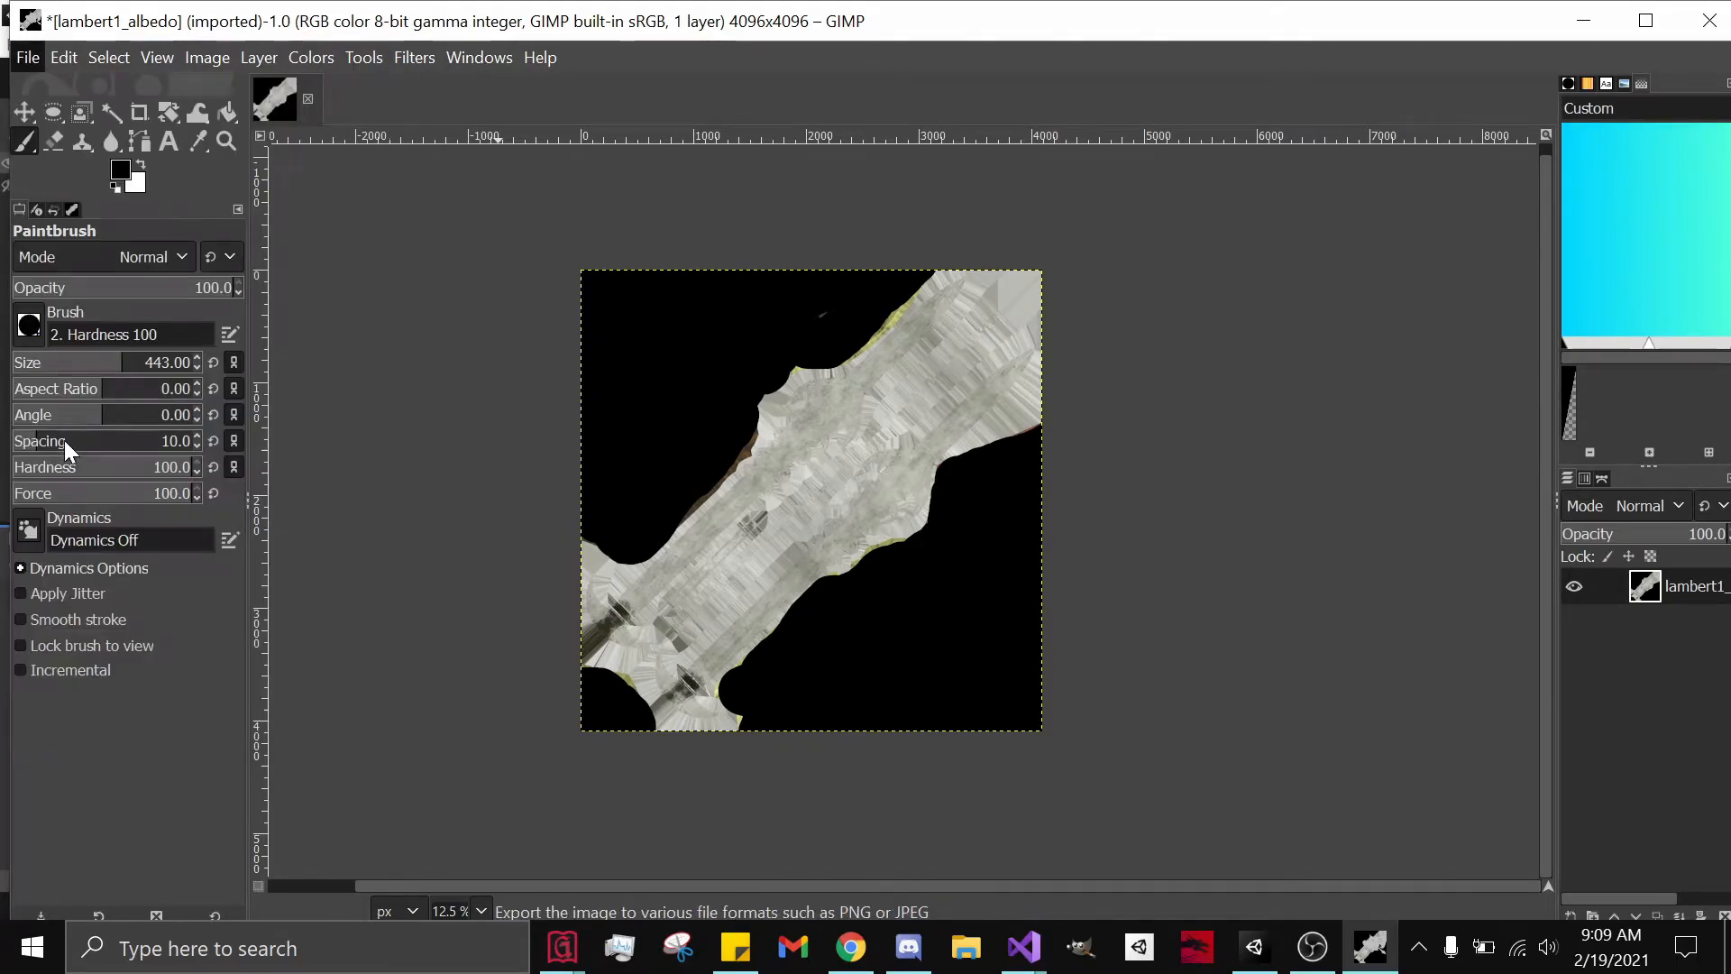
click(65, 444)
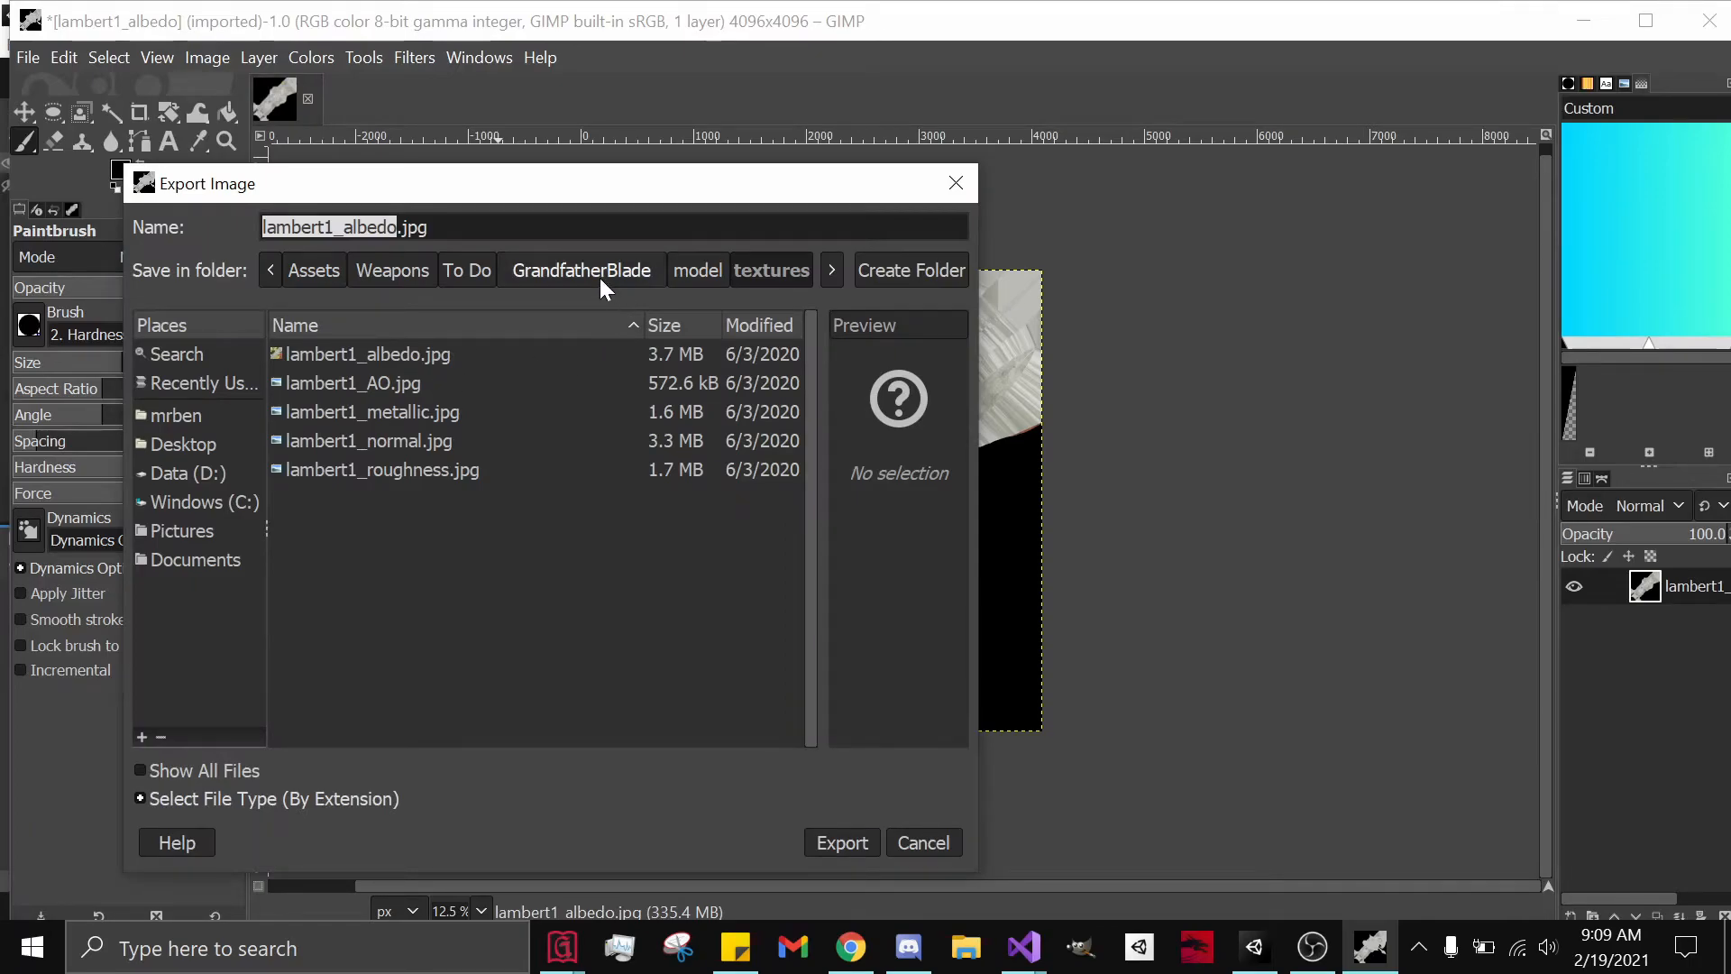
text(Emission)
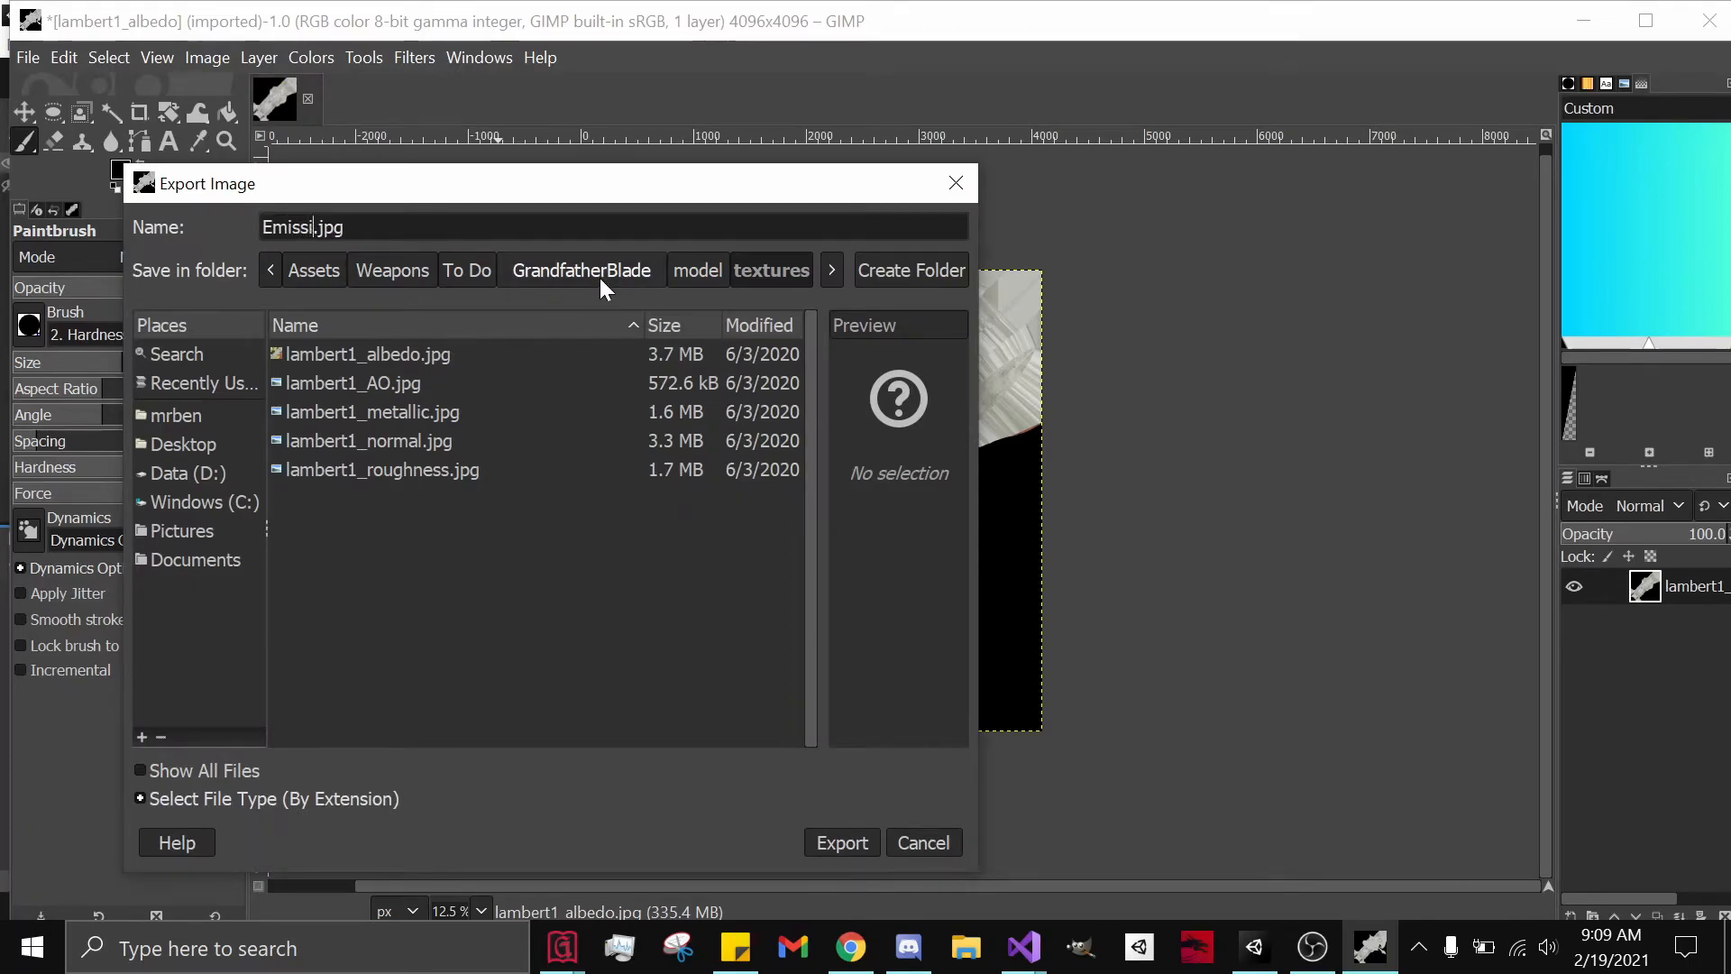
key(Return)
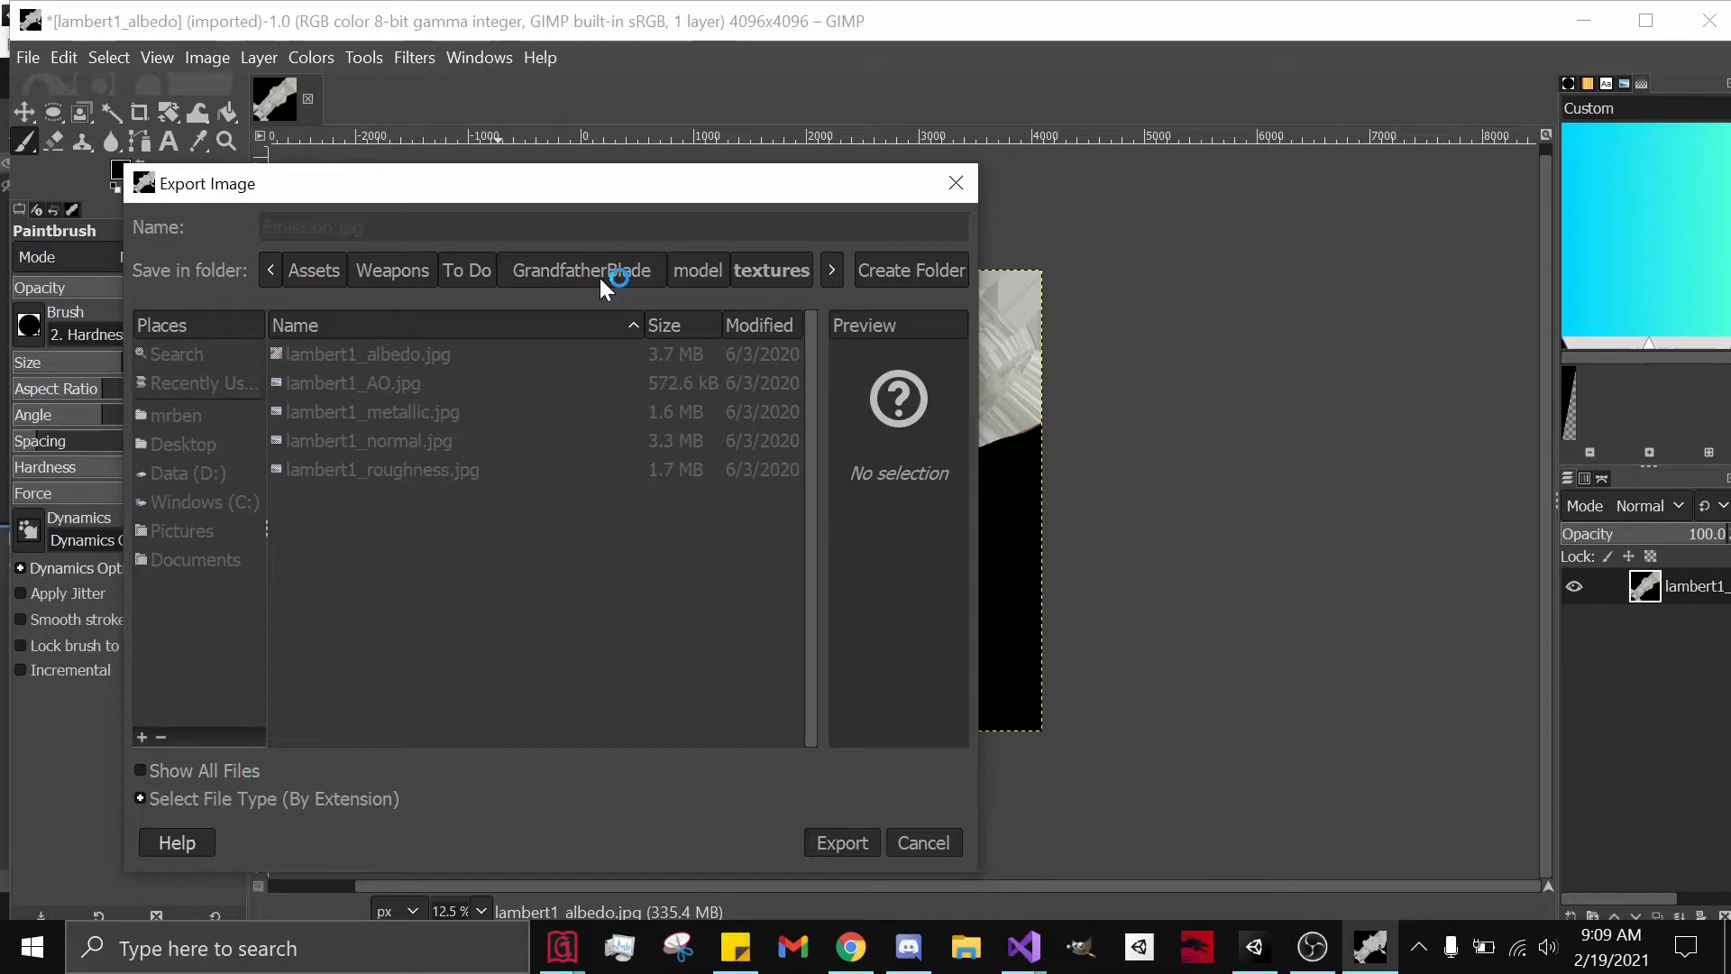
click(928, 747)
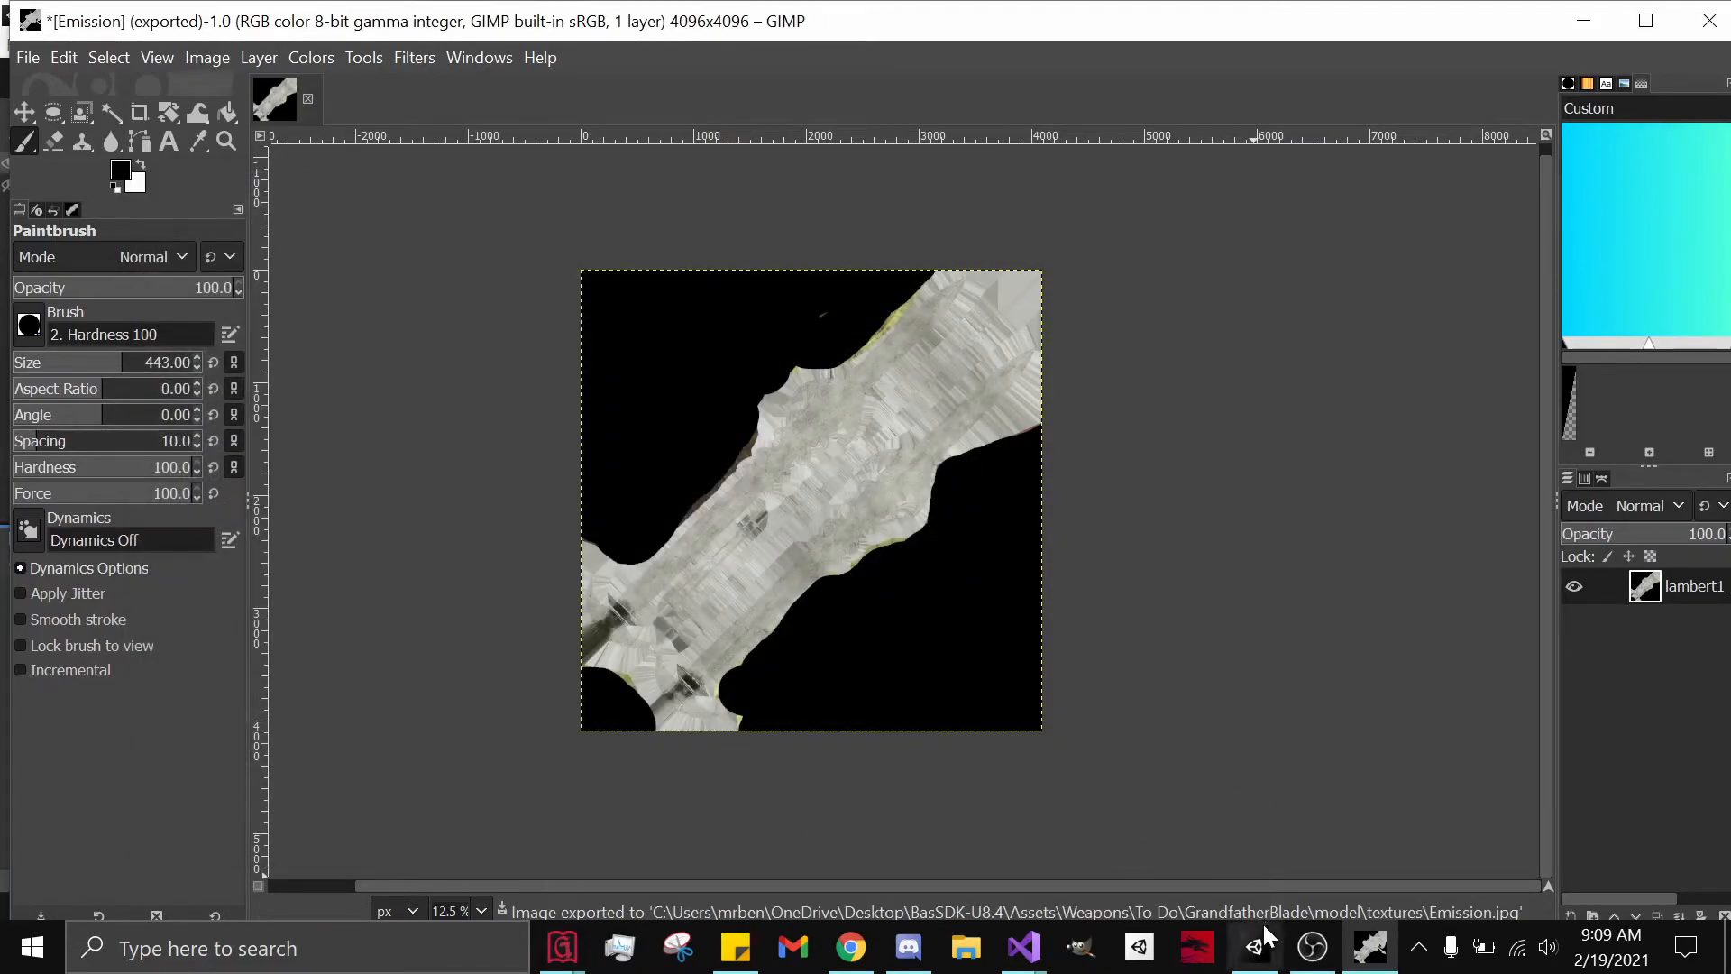
Switch to Unity and assign the Emission texture as the Emission Map of the sword Model's New Material.
click(1253, 949)
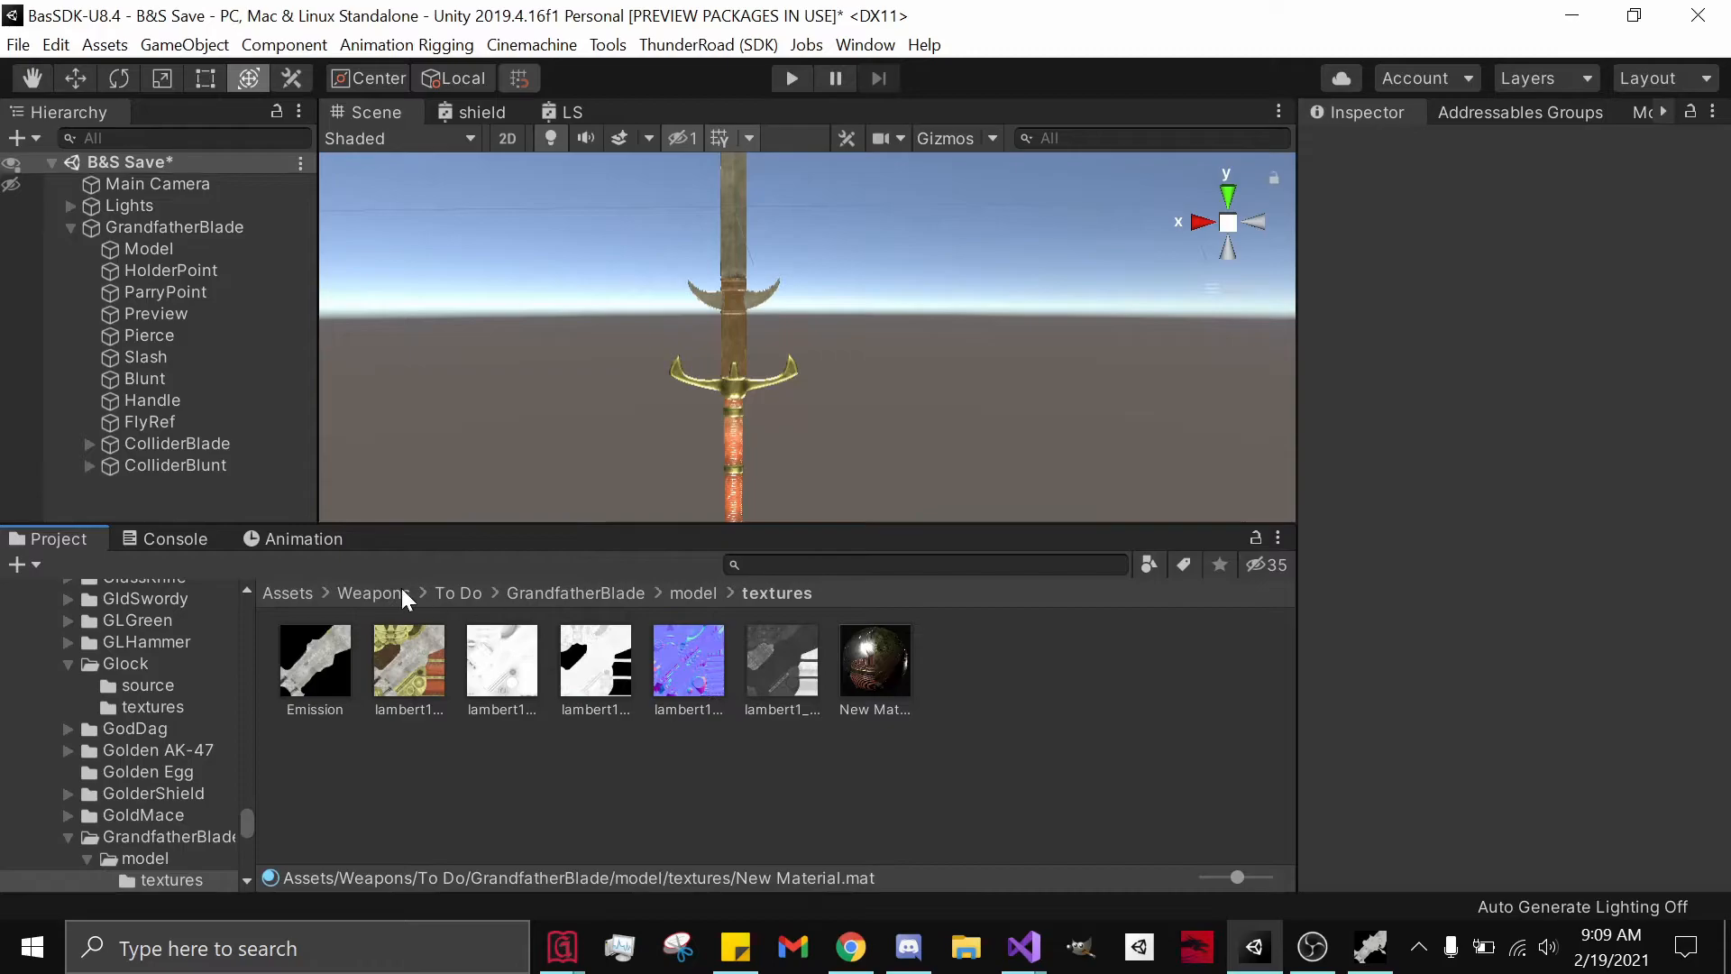
click(174, 249)
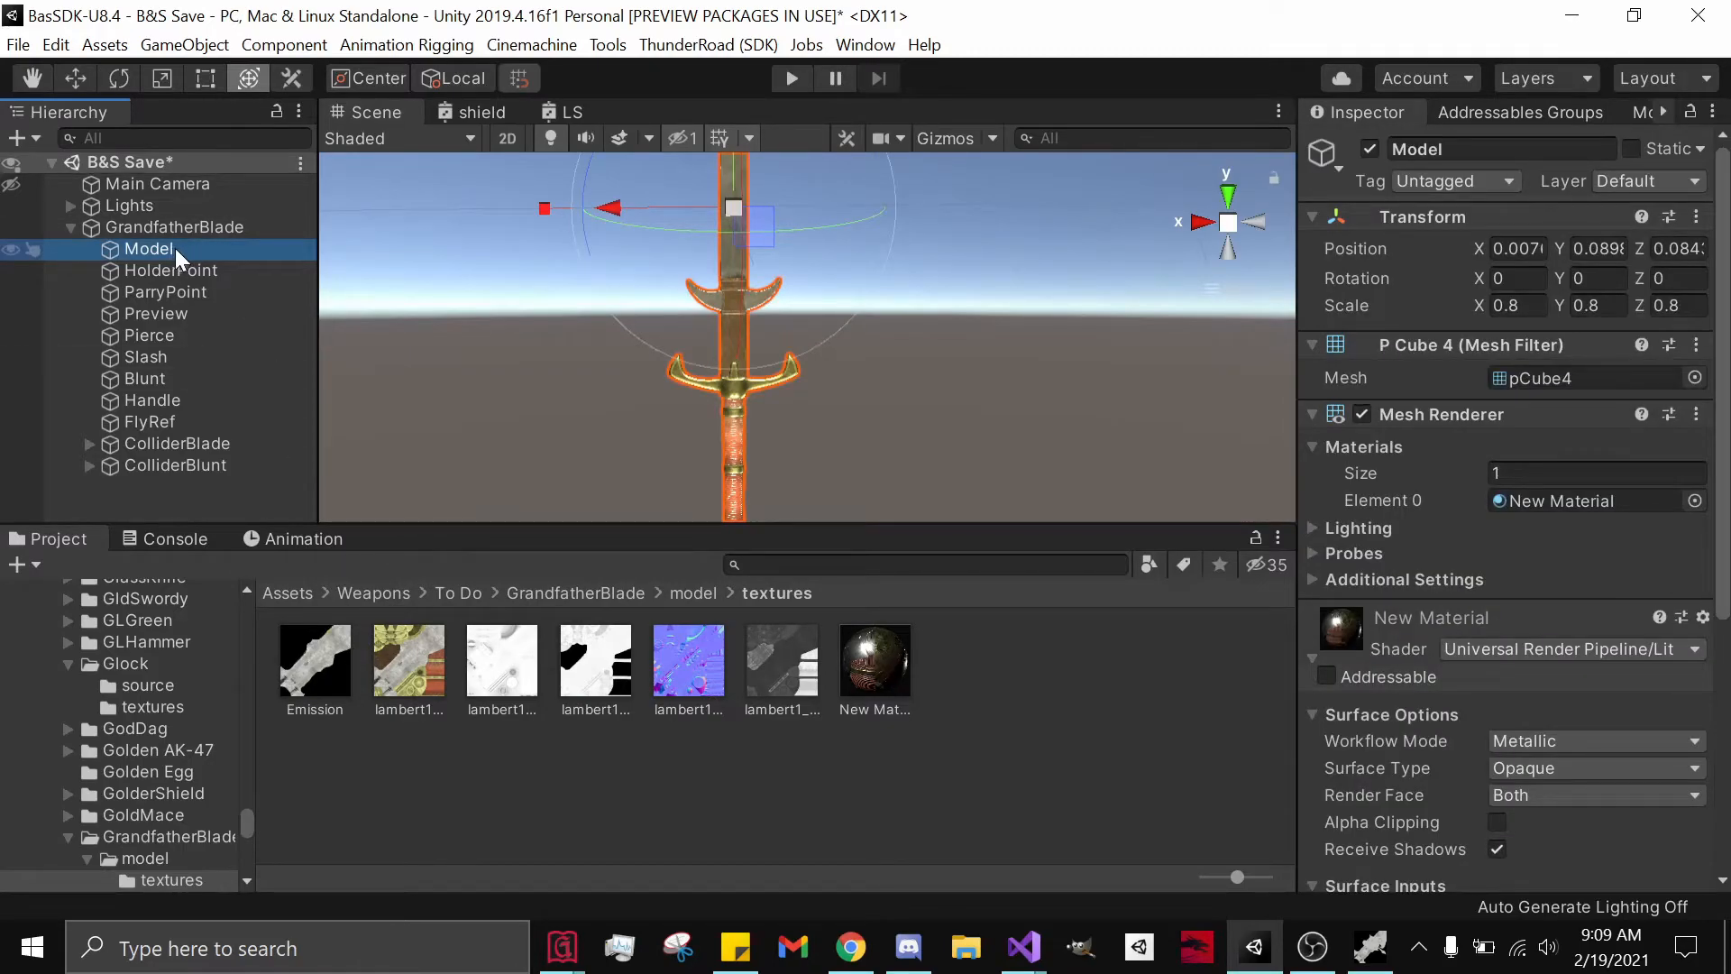
scroll(1542, 721, down, 5)
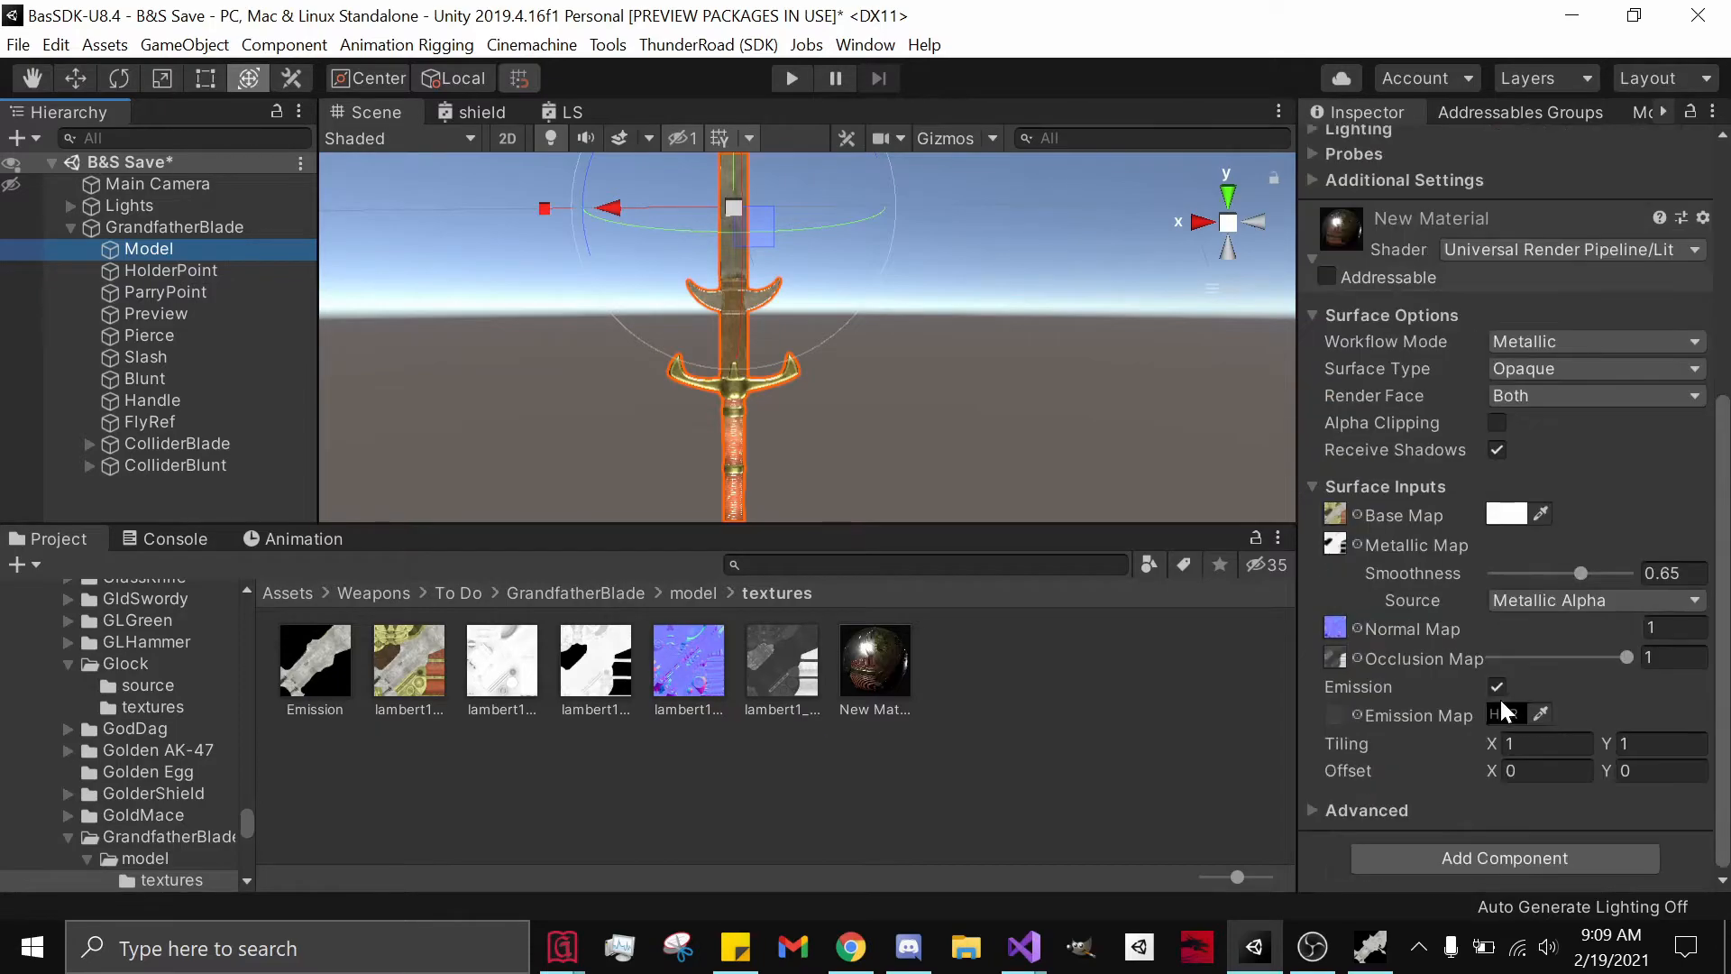
drag(314, 663, 1335, 715)
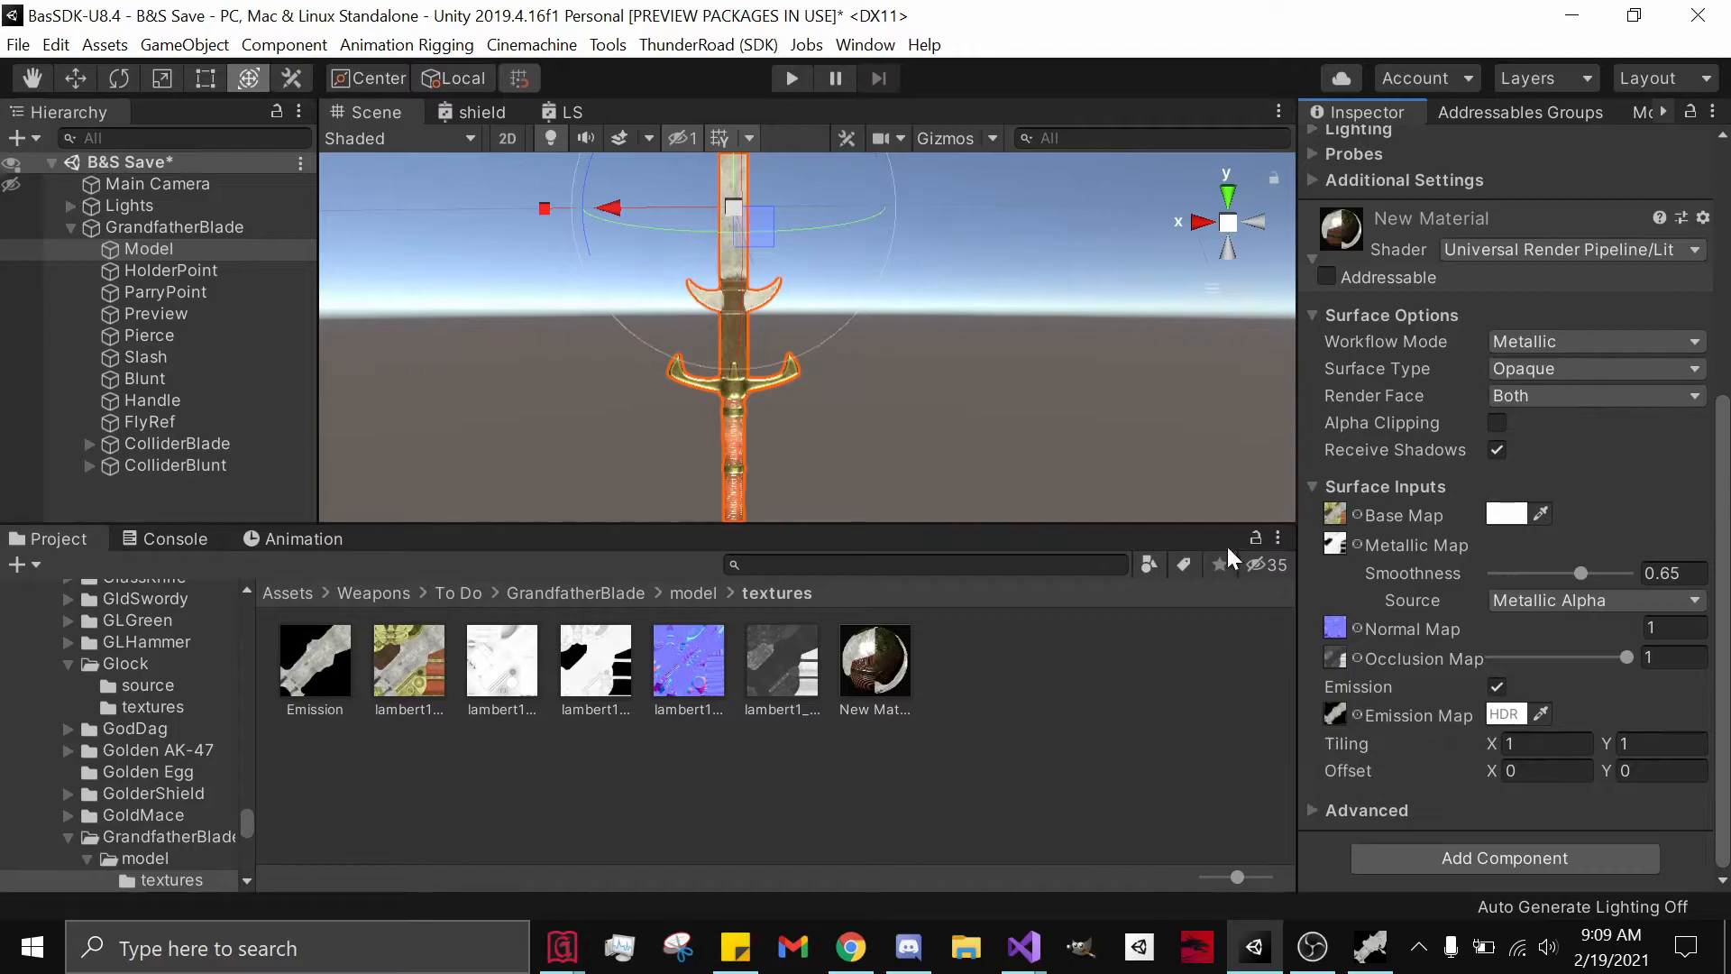
click(1504, 714)
drag(174, 252, 161, 6)
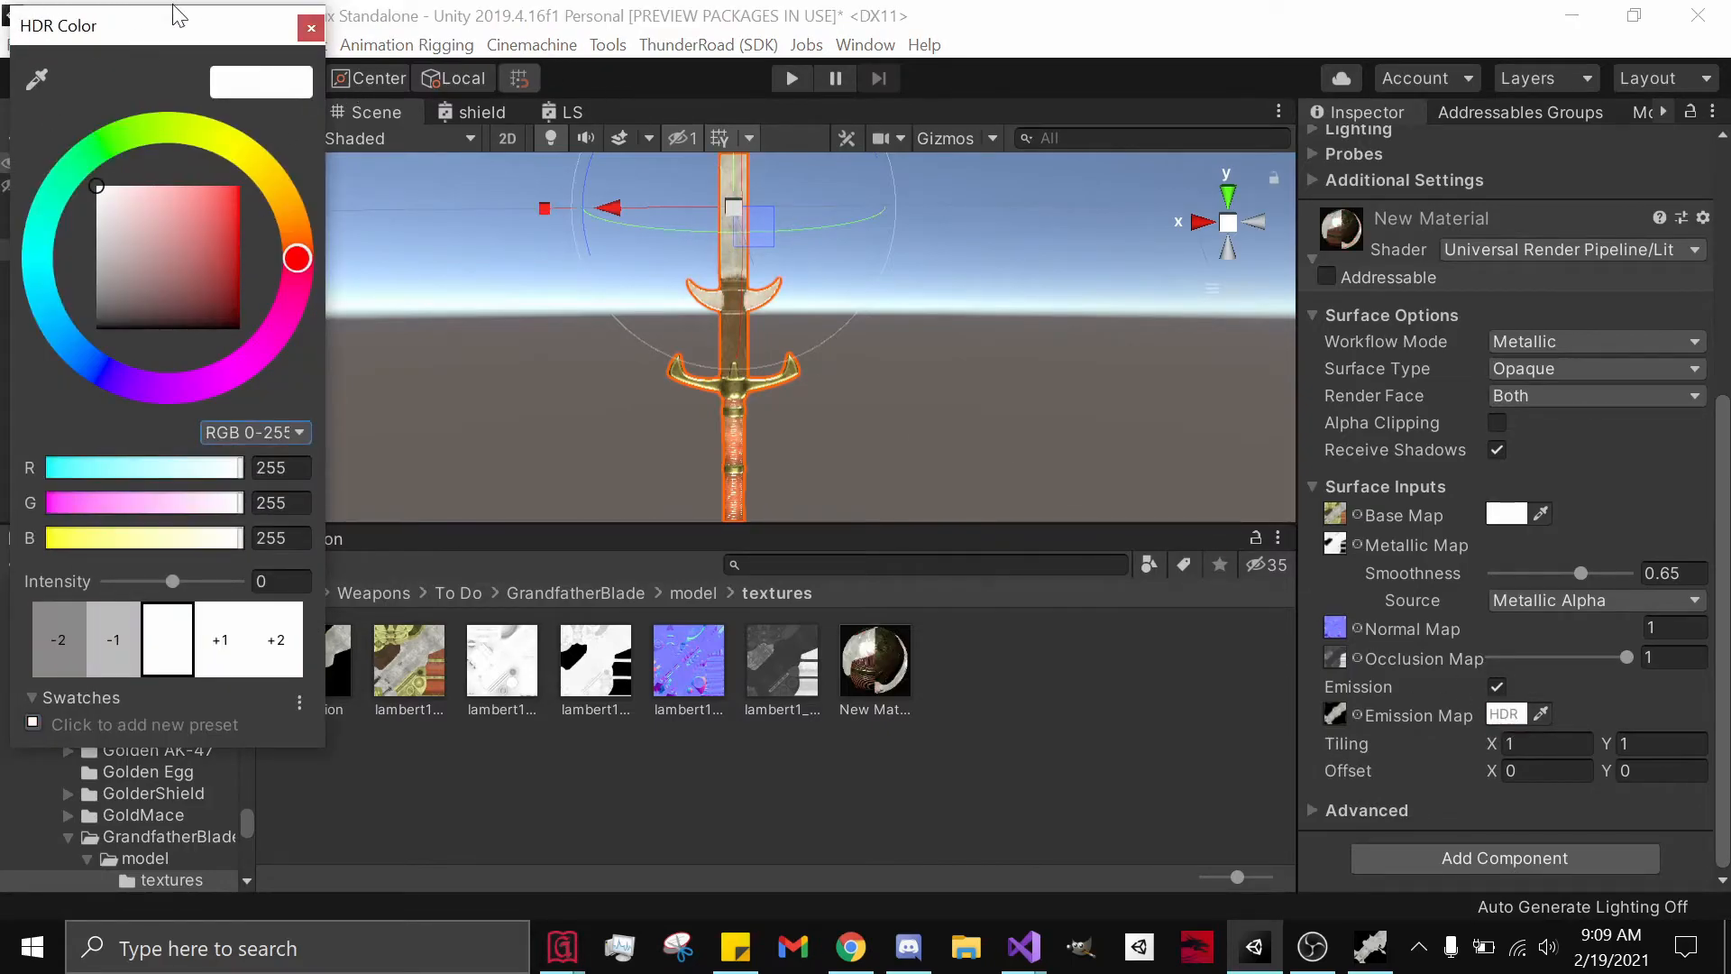
click(309, 29)
Examine the emission effect on the sword's blade and guards in the Scene view and compare it with the GIMP texture.
middle_drag(572, 239, 532, 397)
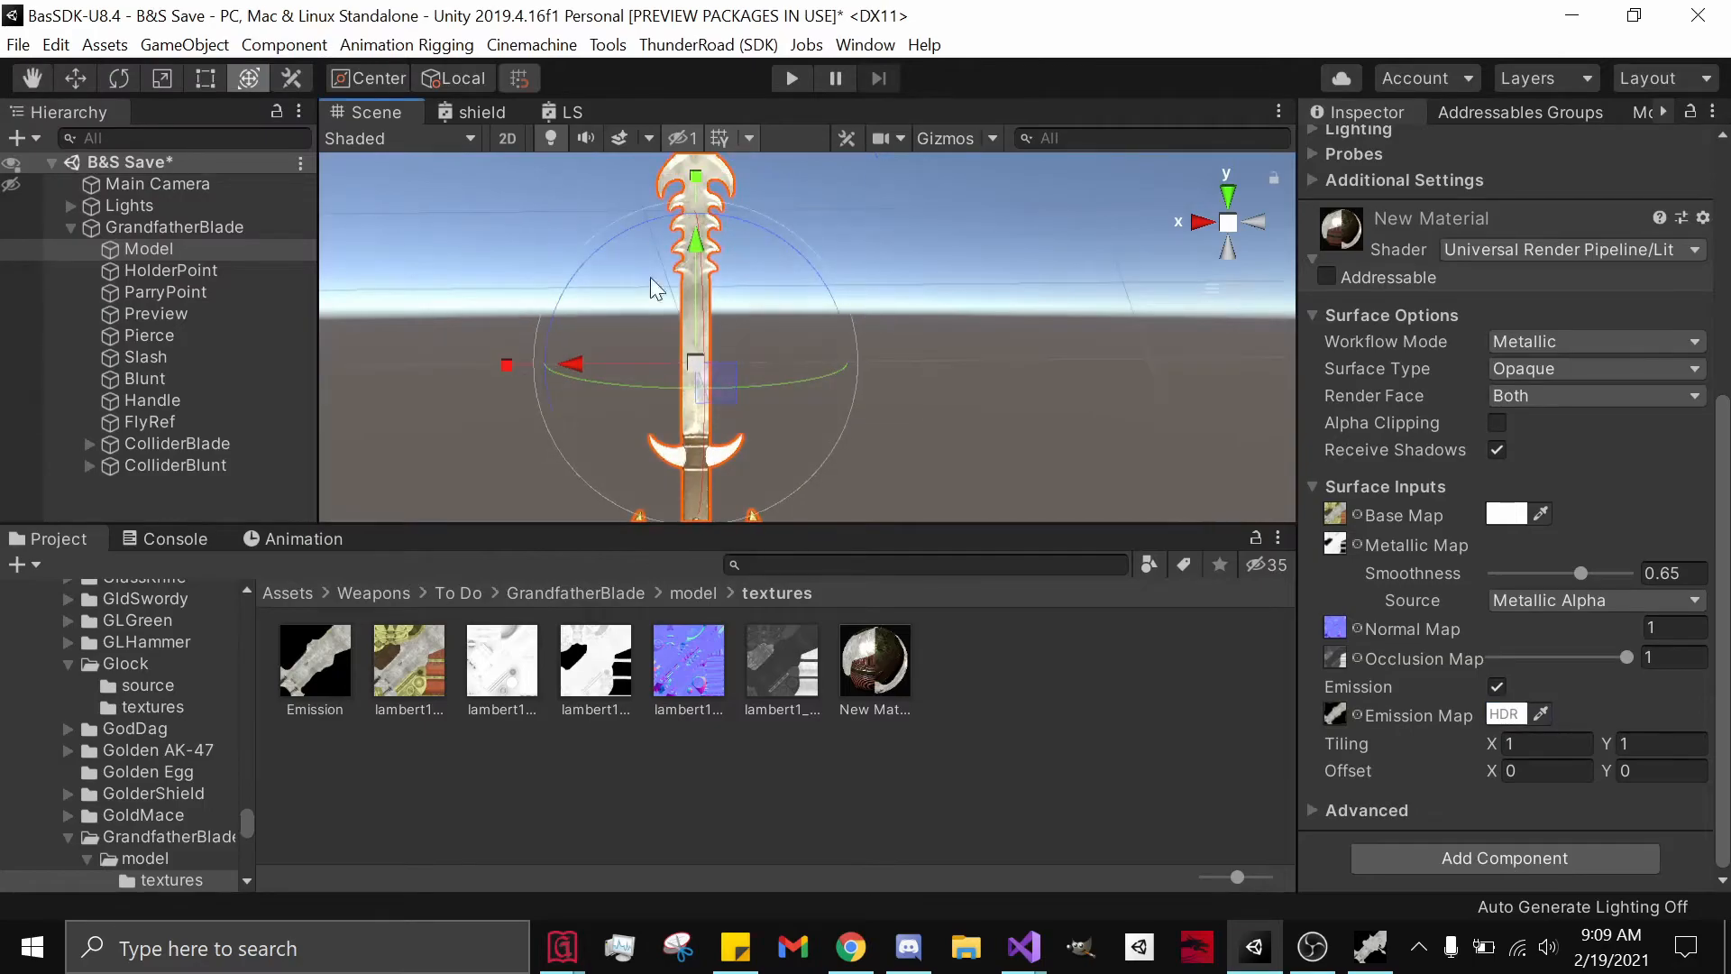
middle_drag(704, 336, 726, 206)
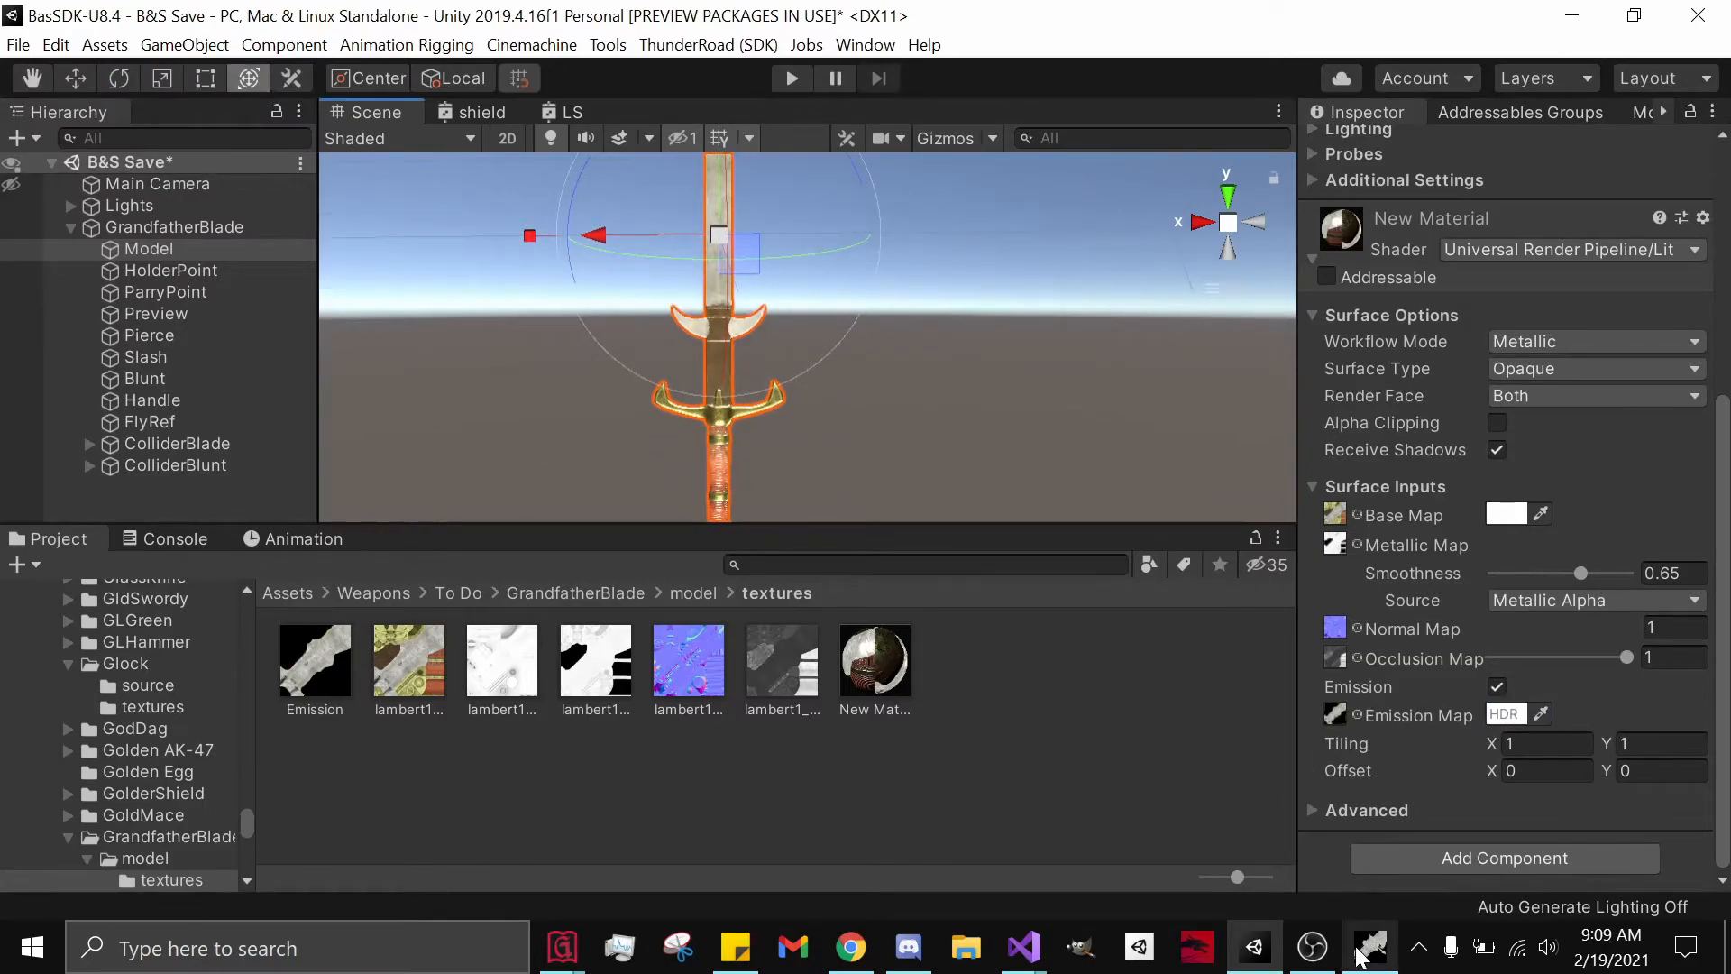
mouse_move(1371, 942)
click(1314, 816)
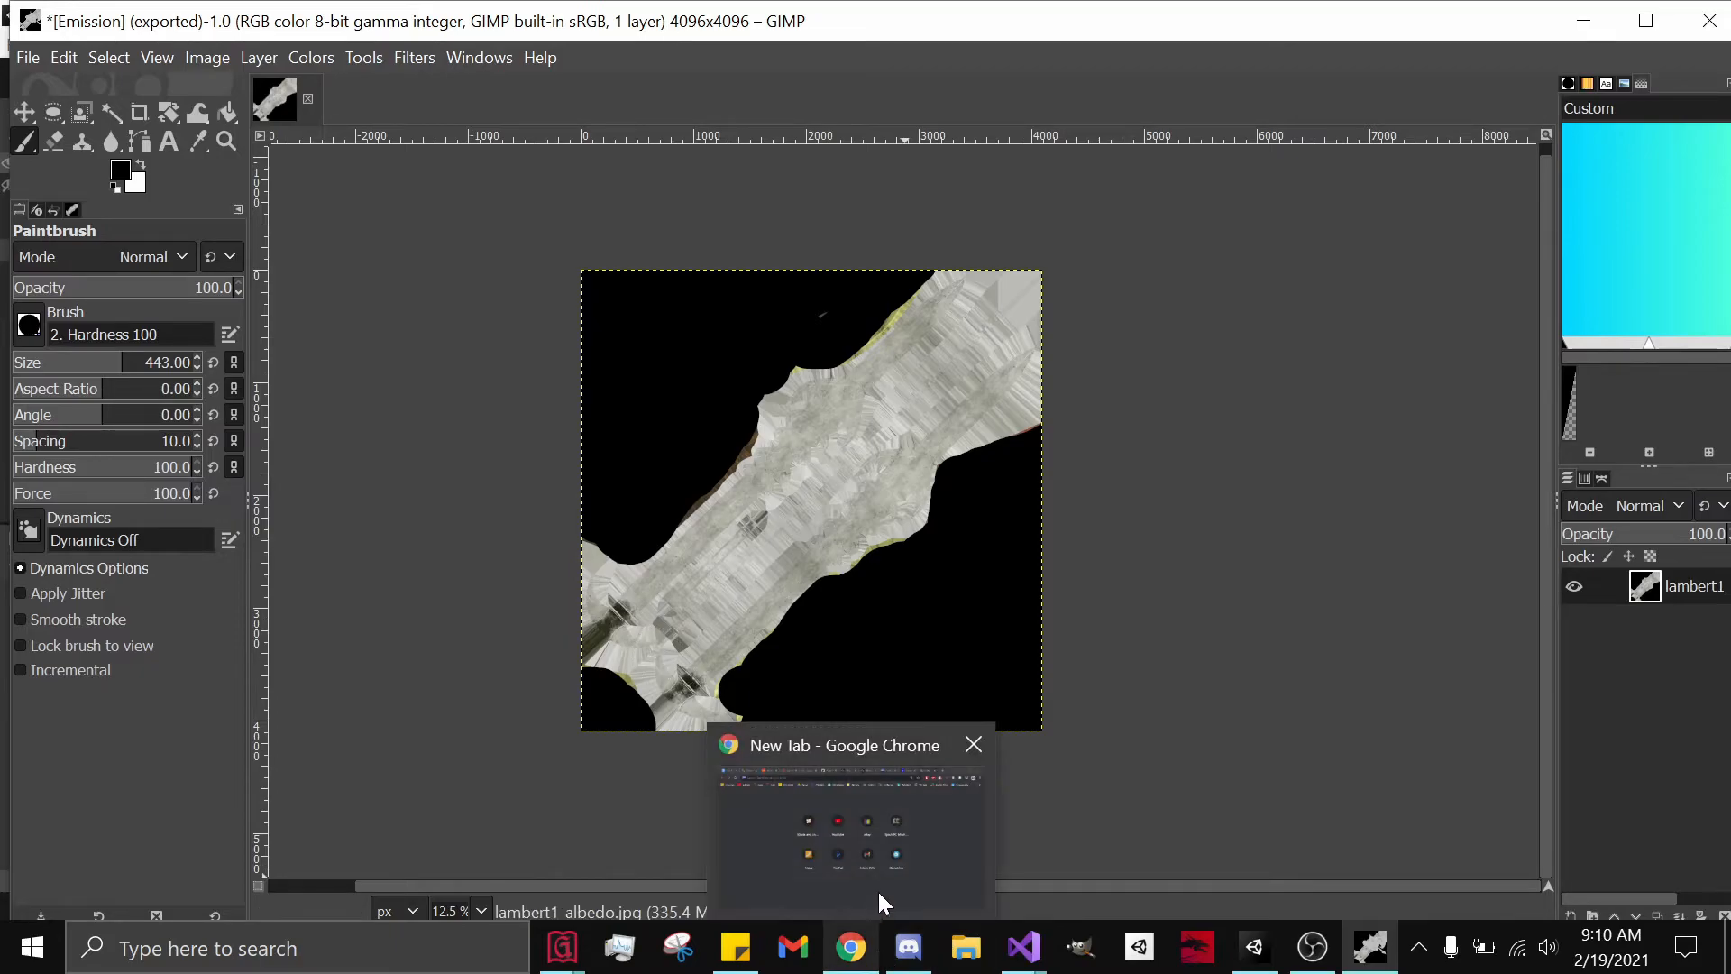
click(1254, 946)
middle_drag(697, 271, 726, 336)
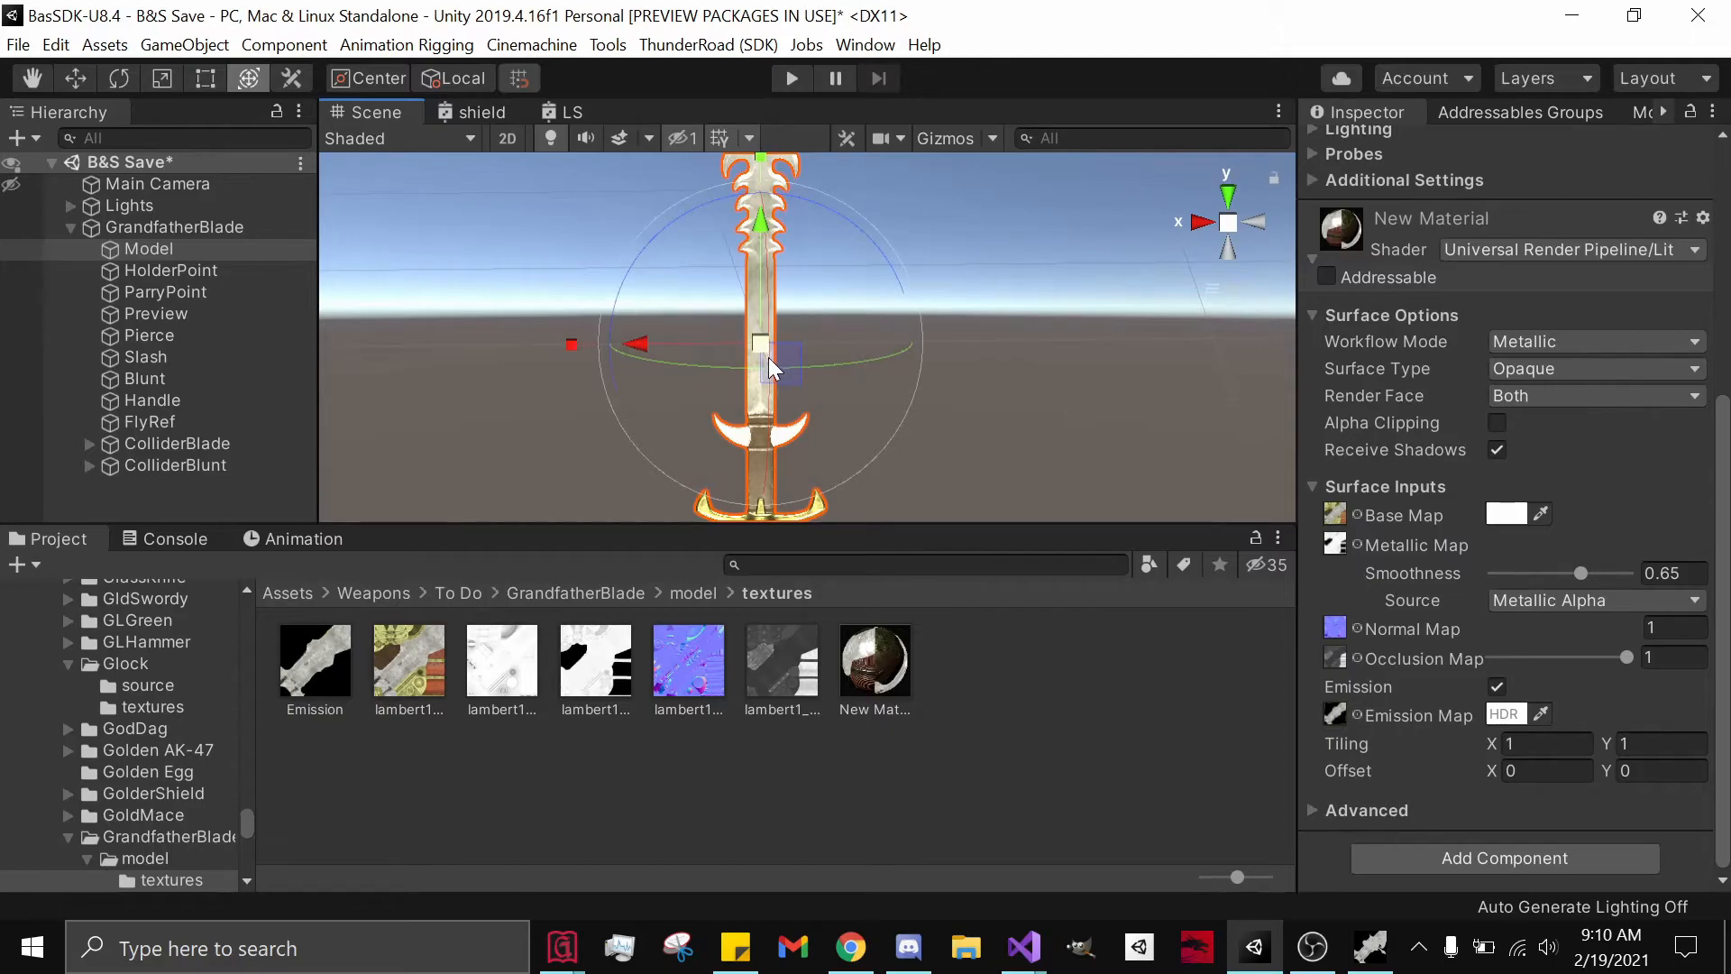
scroll(766, 358, up, 5)
scroll(682, 282, up, 4)
middle_drag(684, 283, 751, 364)
scroll(872, 372, down, 6)
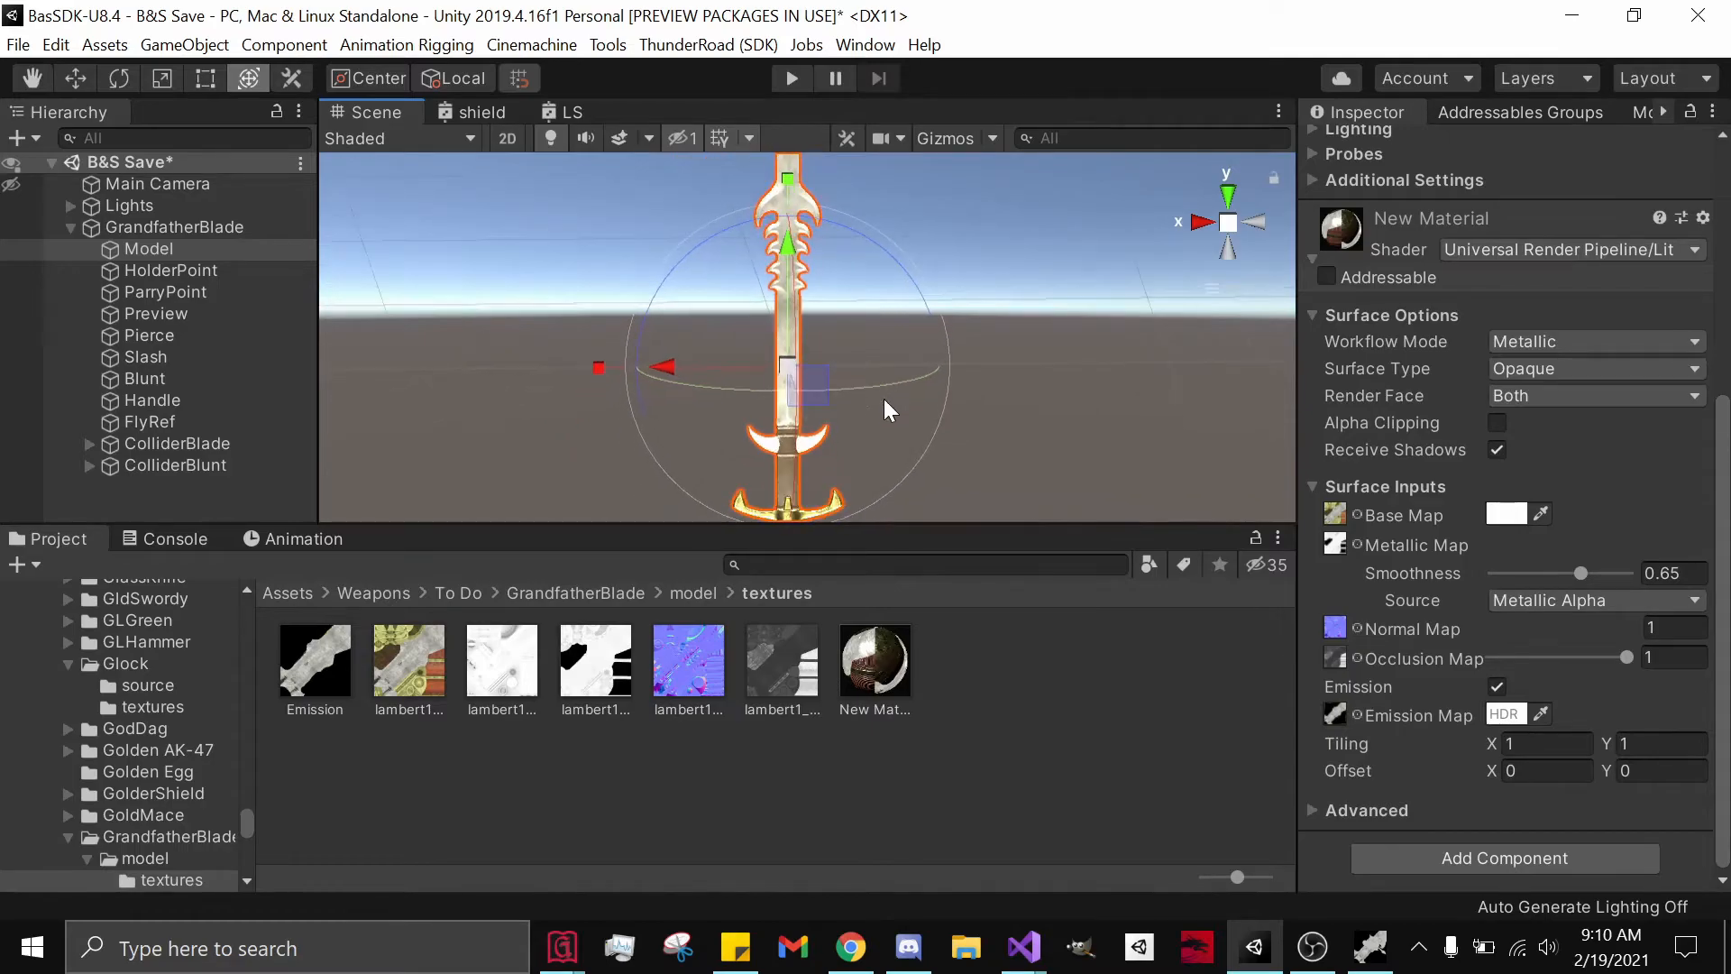
middle_drag(900, 375, 907, 407)
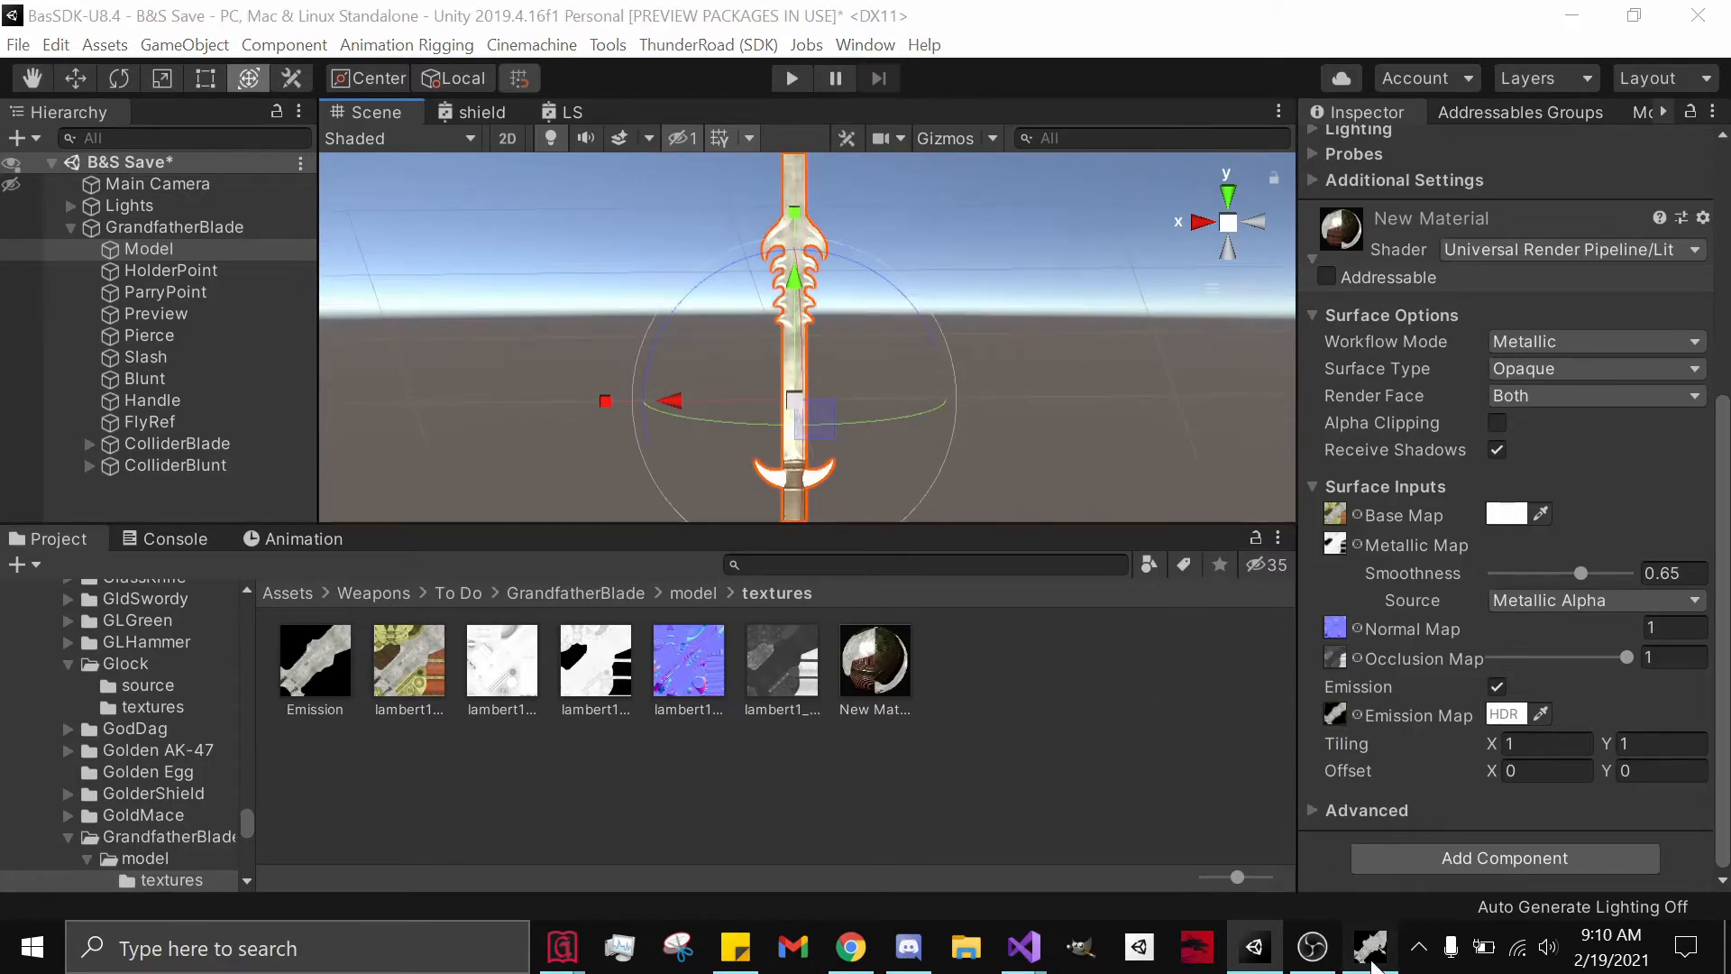
Switch to GIMP, paint the grey blade area of the texture white (ffffff), and export it over Emission.jpg.
click(1366, 941)
click(141, 164)
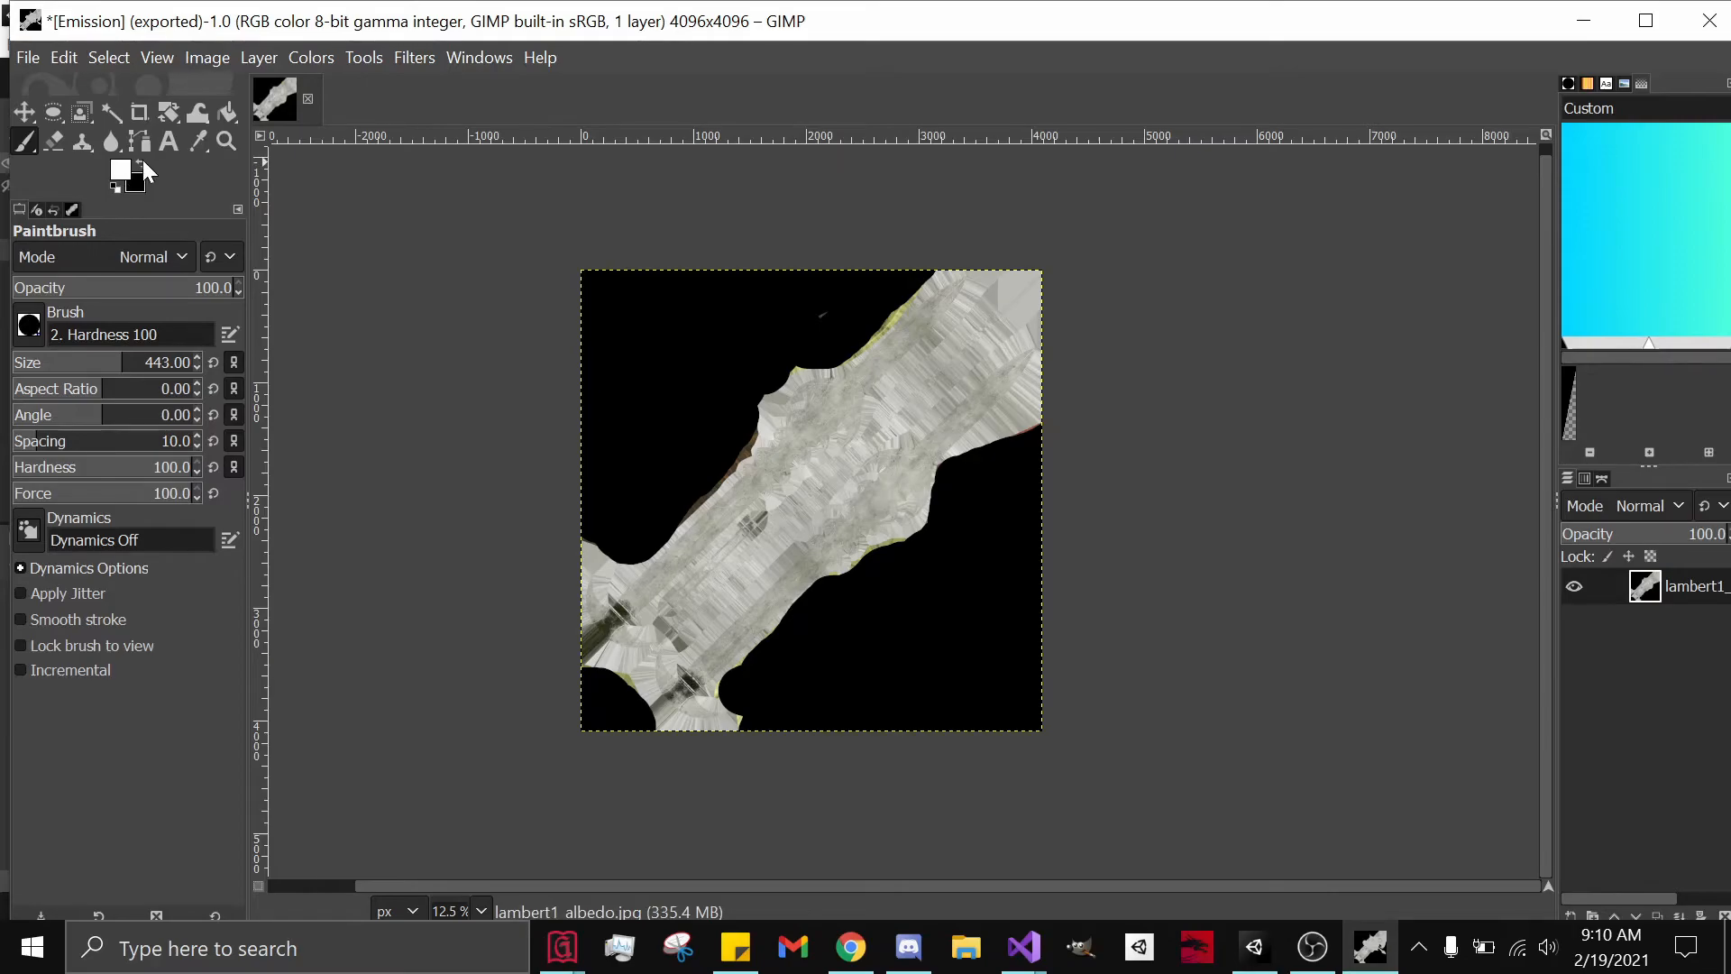
click(121, 168)
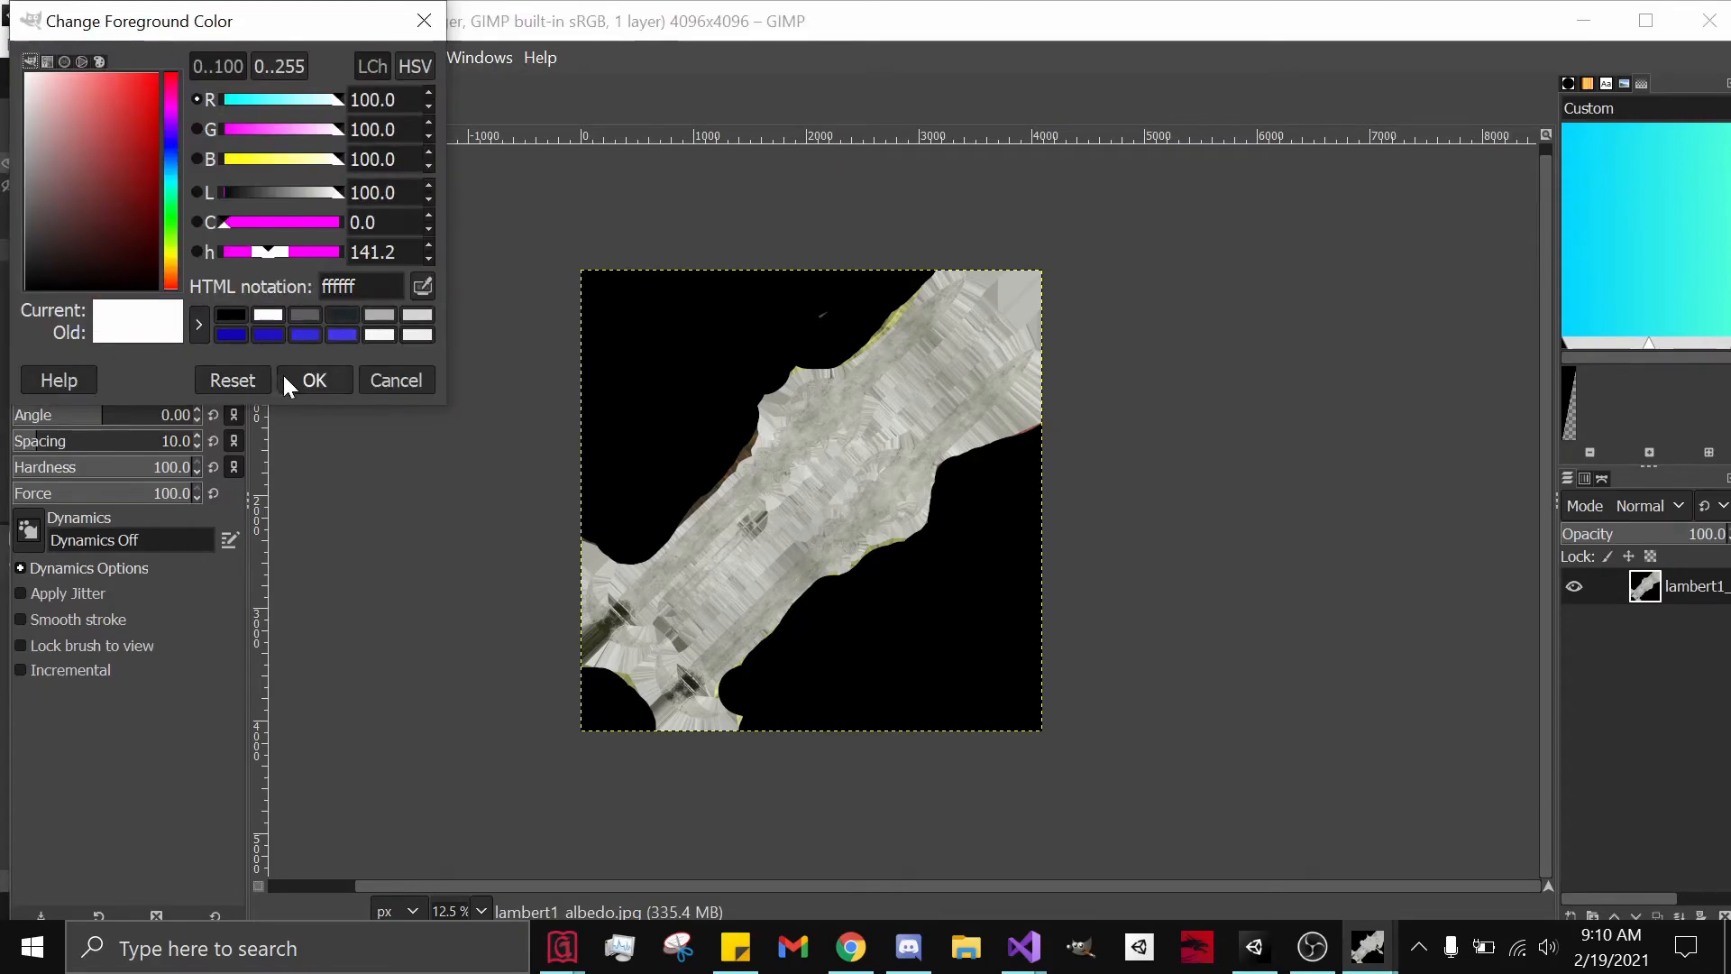
click(313, 380)
mouse_move(588, 572)
mouse_down()
mouse_move(590, 644)
mouse_move(631, 592)
mouse_move(679, 713)
mouse_move(709, 732)
mouse_move(654, 666)
mouse_move(812, 502)
mouse_move(754, 610)
mouse_move(813, 443)
mouse_move(773, 458)
mouse_move(758, 505)
mouse_move(870, 438)
mouse_move(803, 546)
mouse_move(917, 305)
mouse_move(863, 413)
mouse_move(1016, 380)
mouse_up()
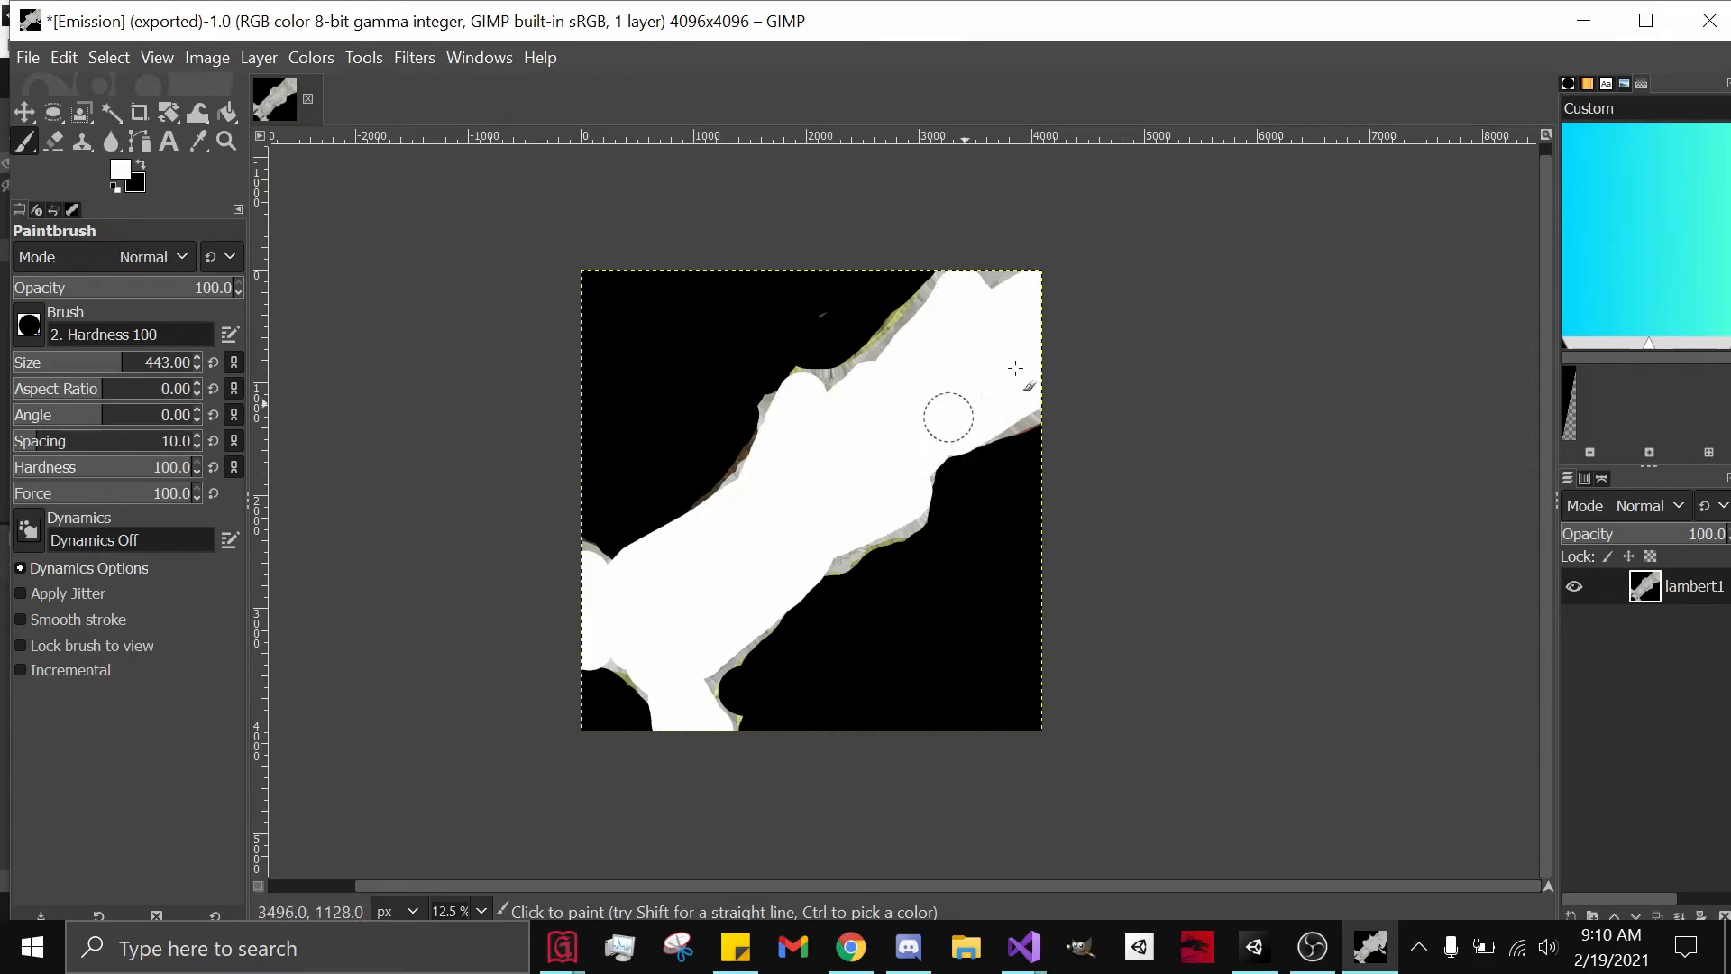
drag(990, 281, 842, 398)
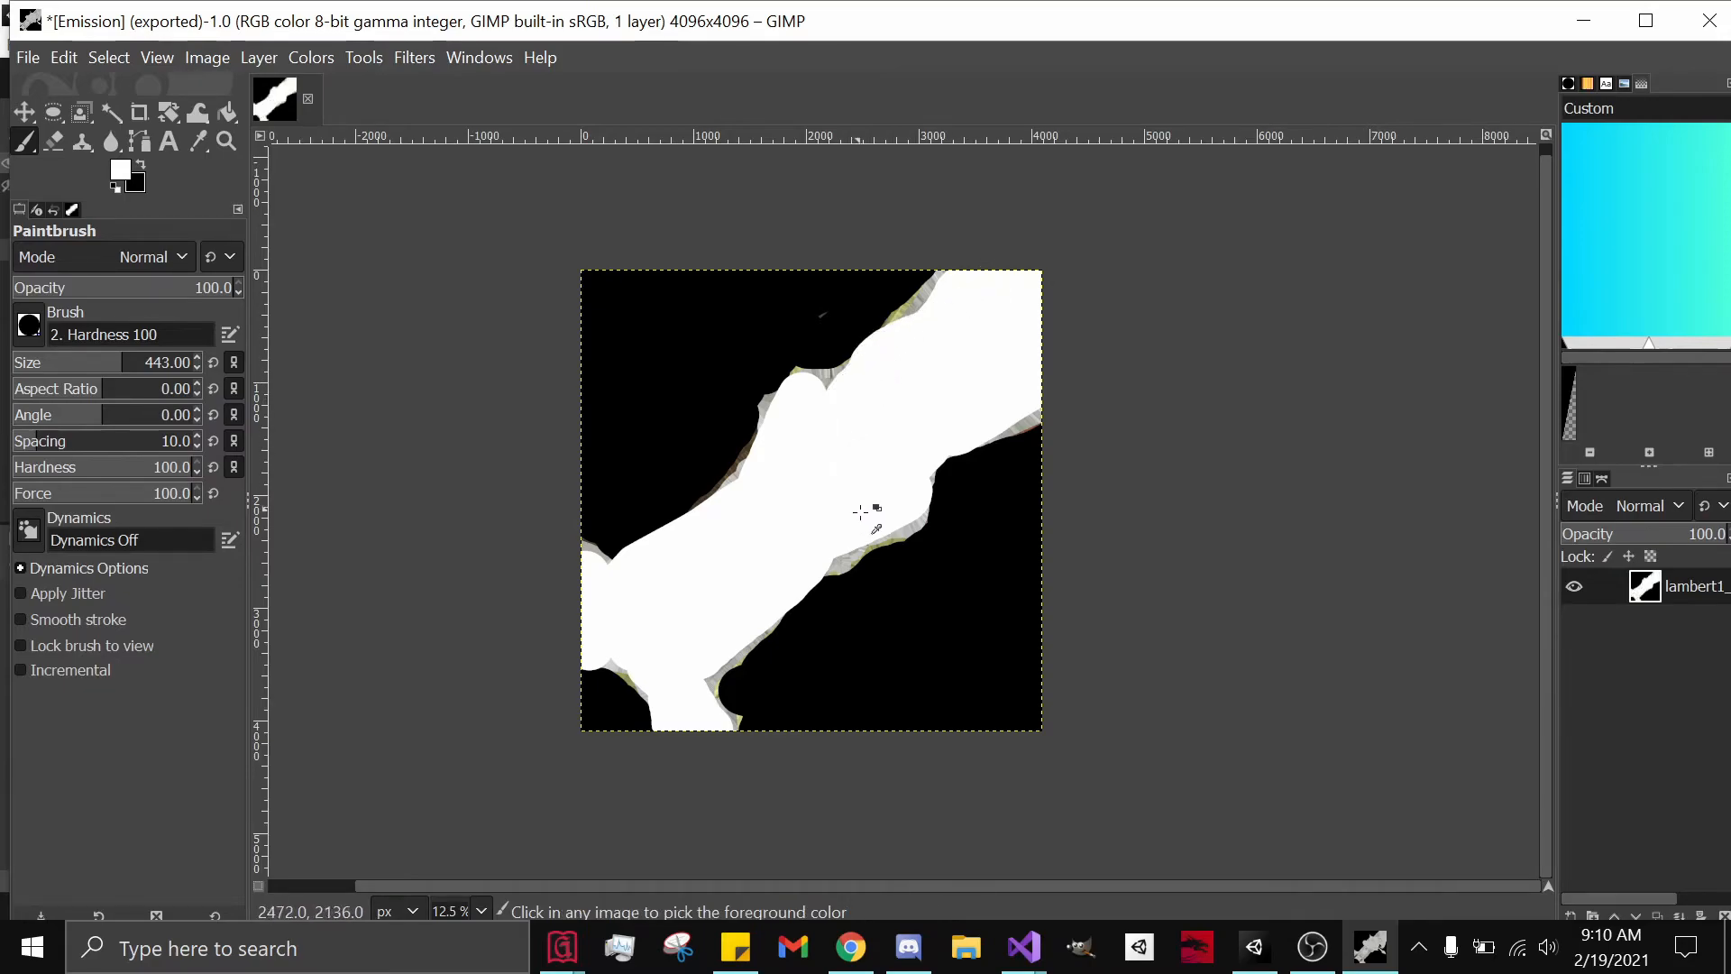
key(ctrl+e)
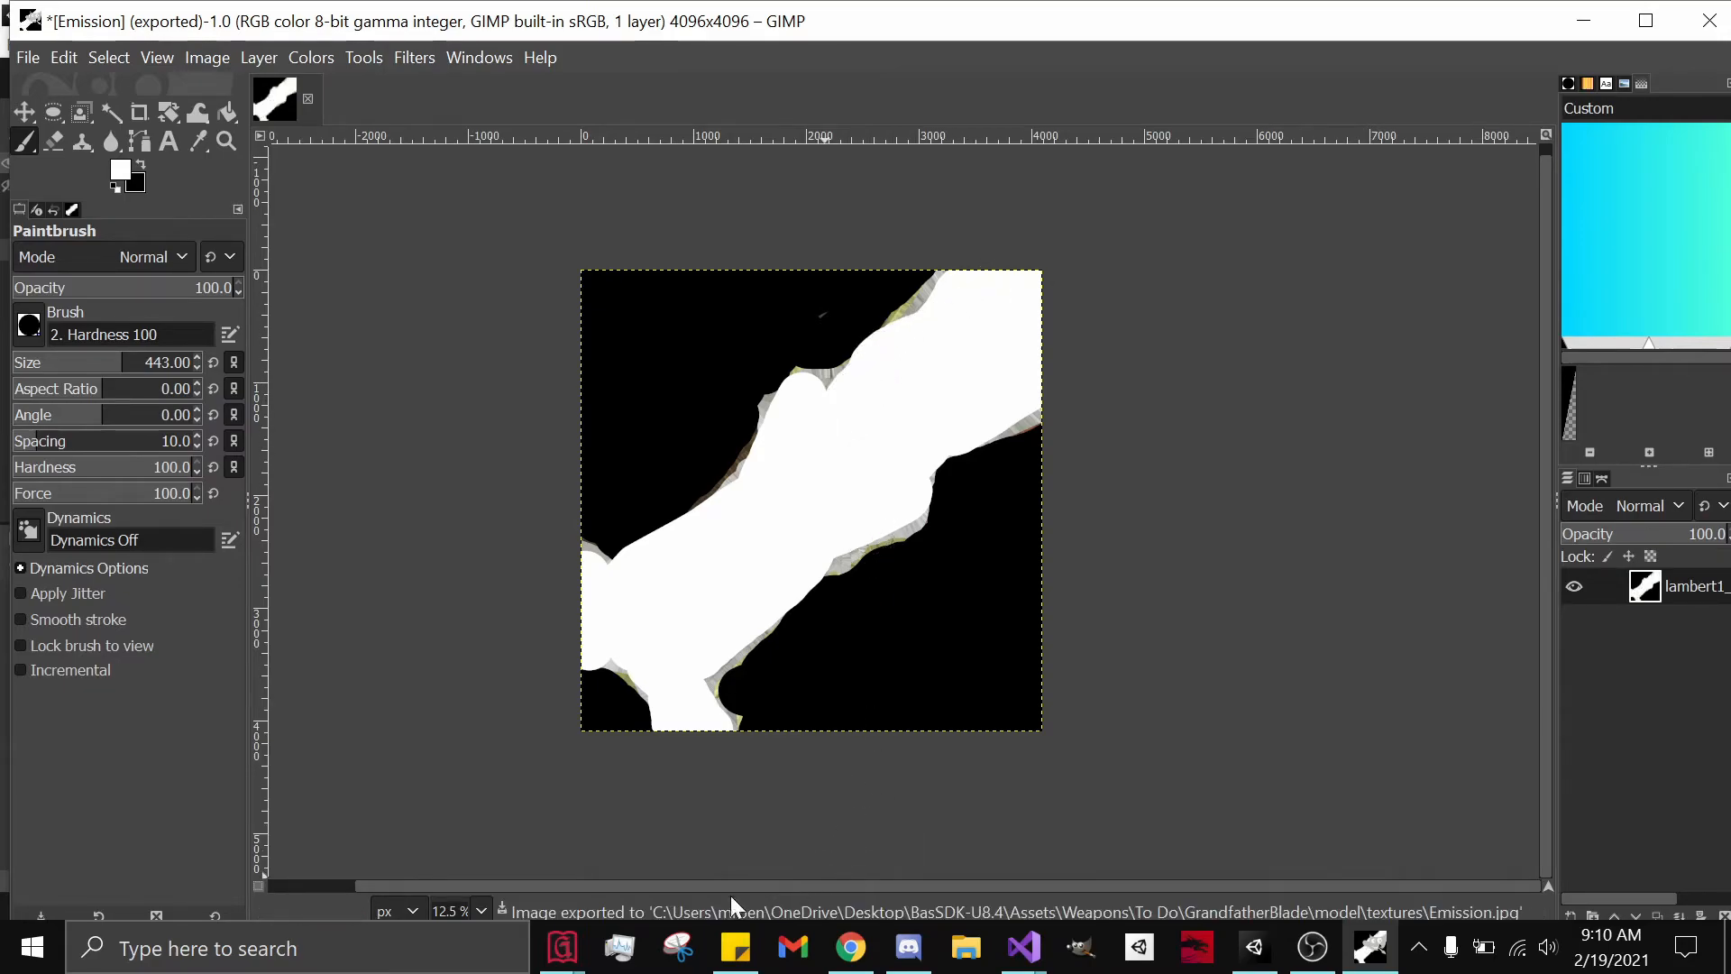
Switch to Unity and examine the updated emission along the sword's blade, guards and handle.
right_click(1262, 957)
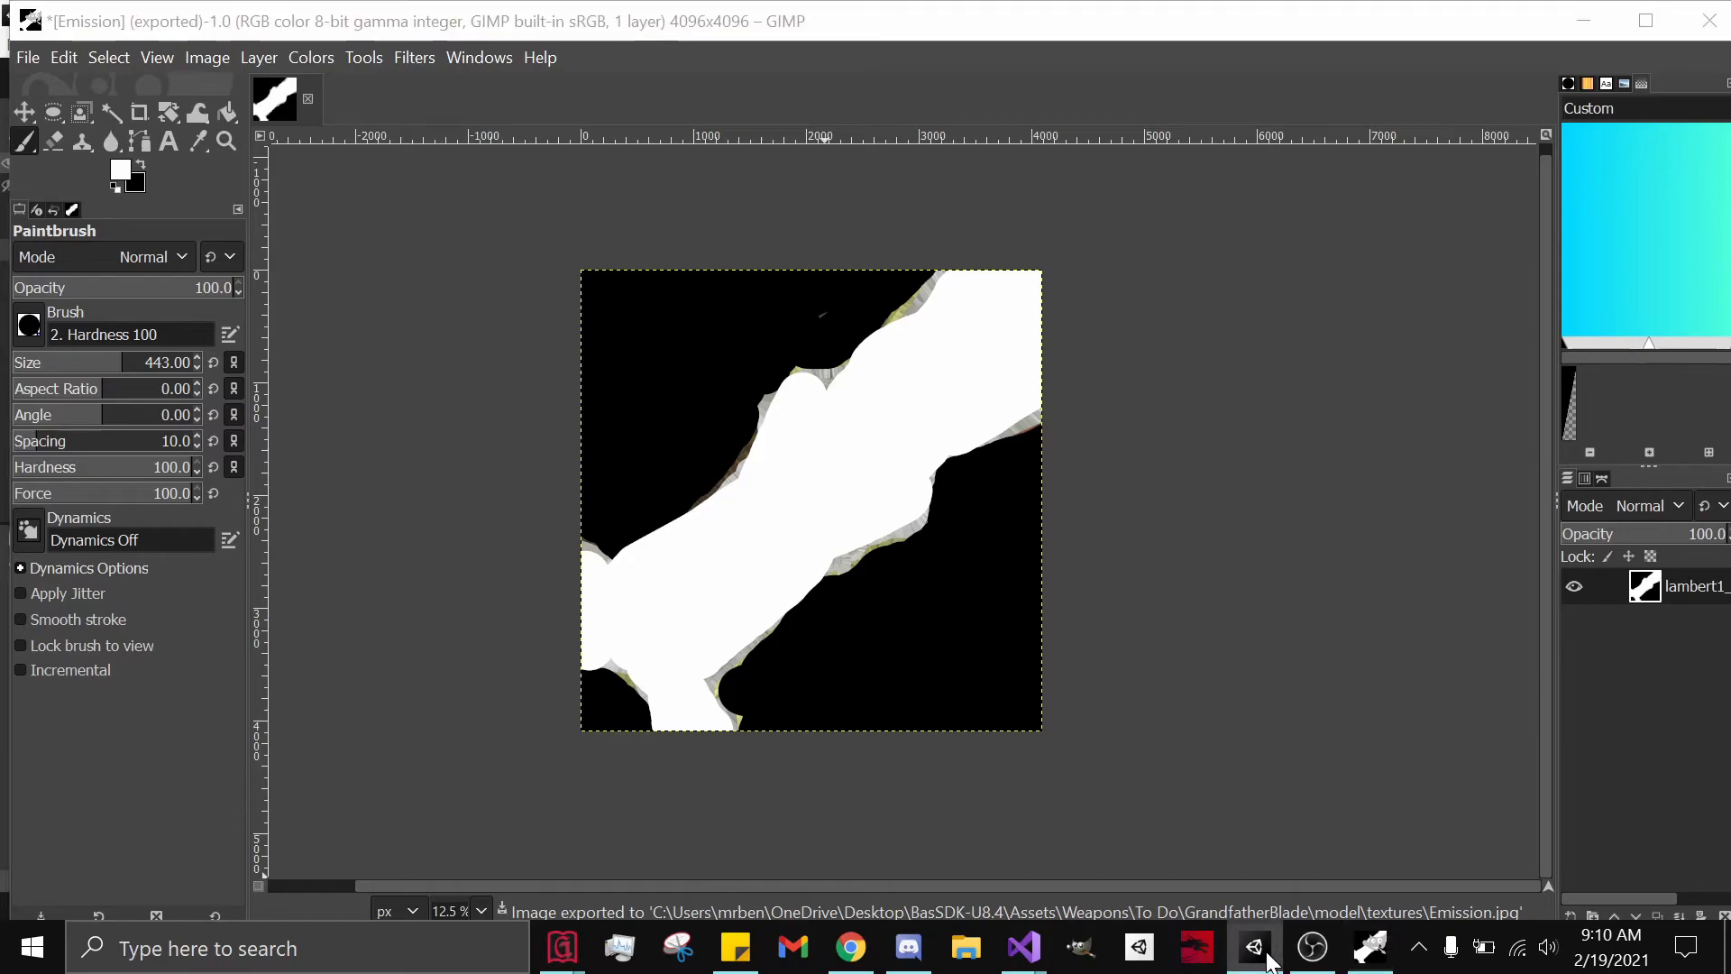
click(1263, 965)
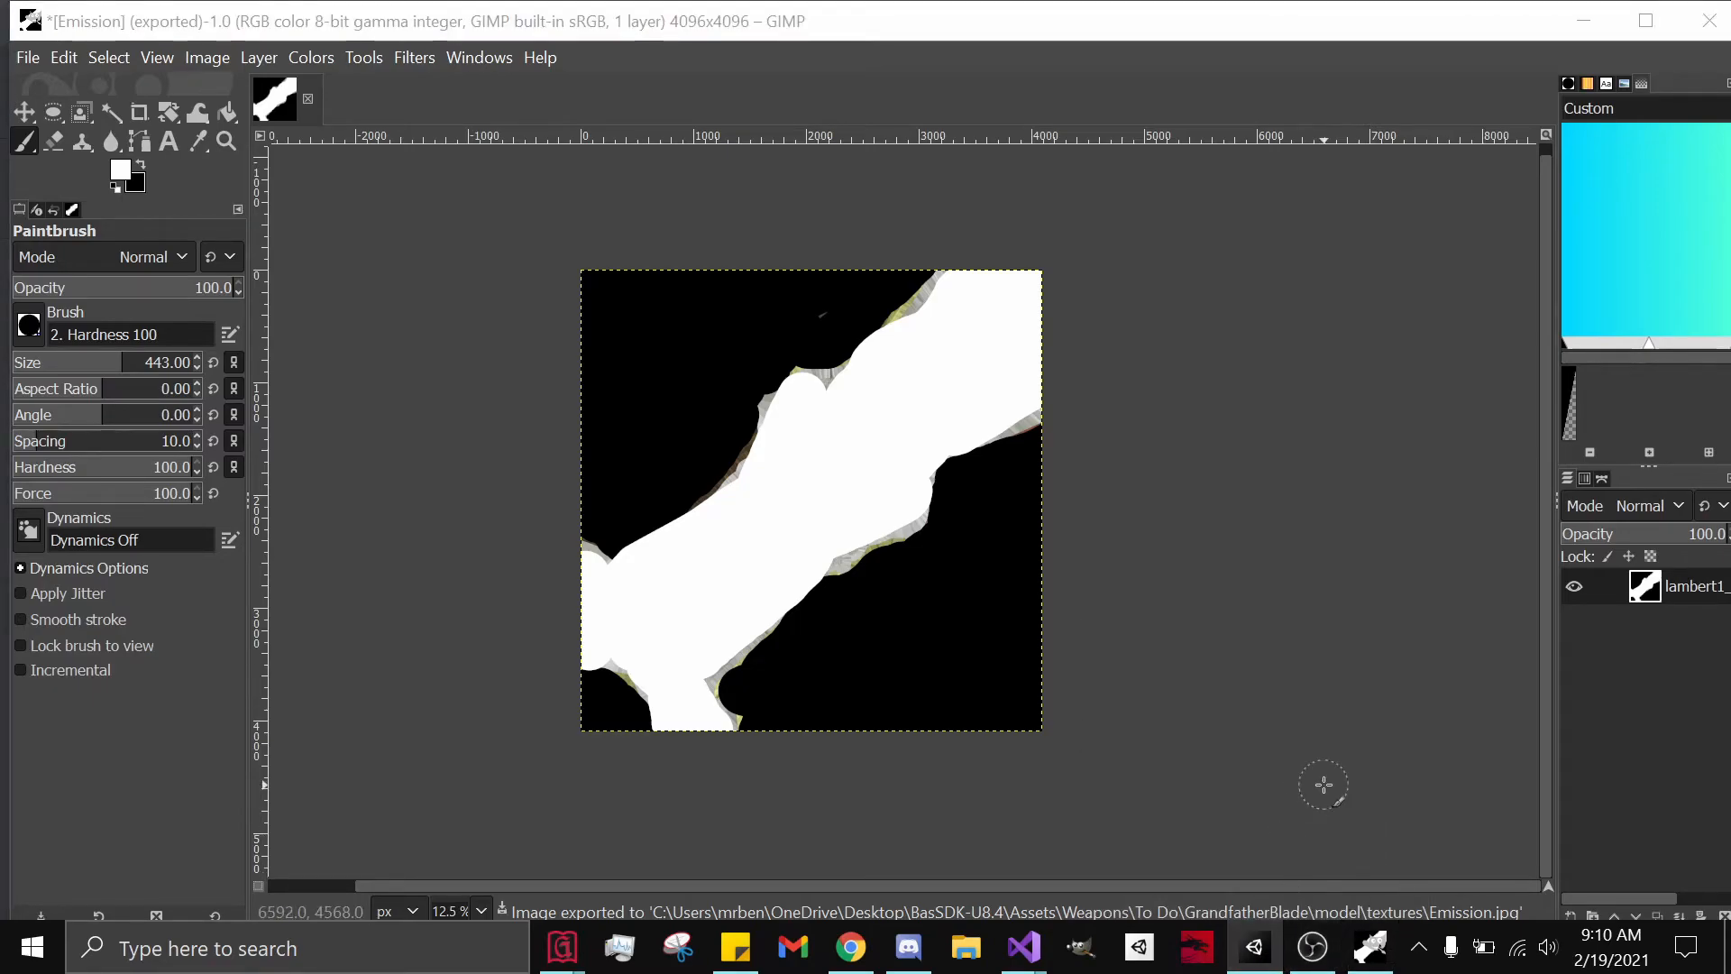
click(1264, 954)
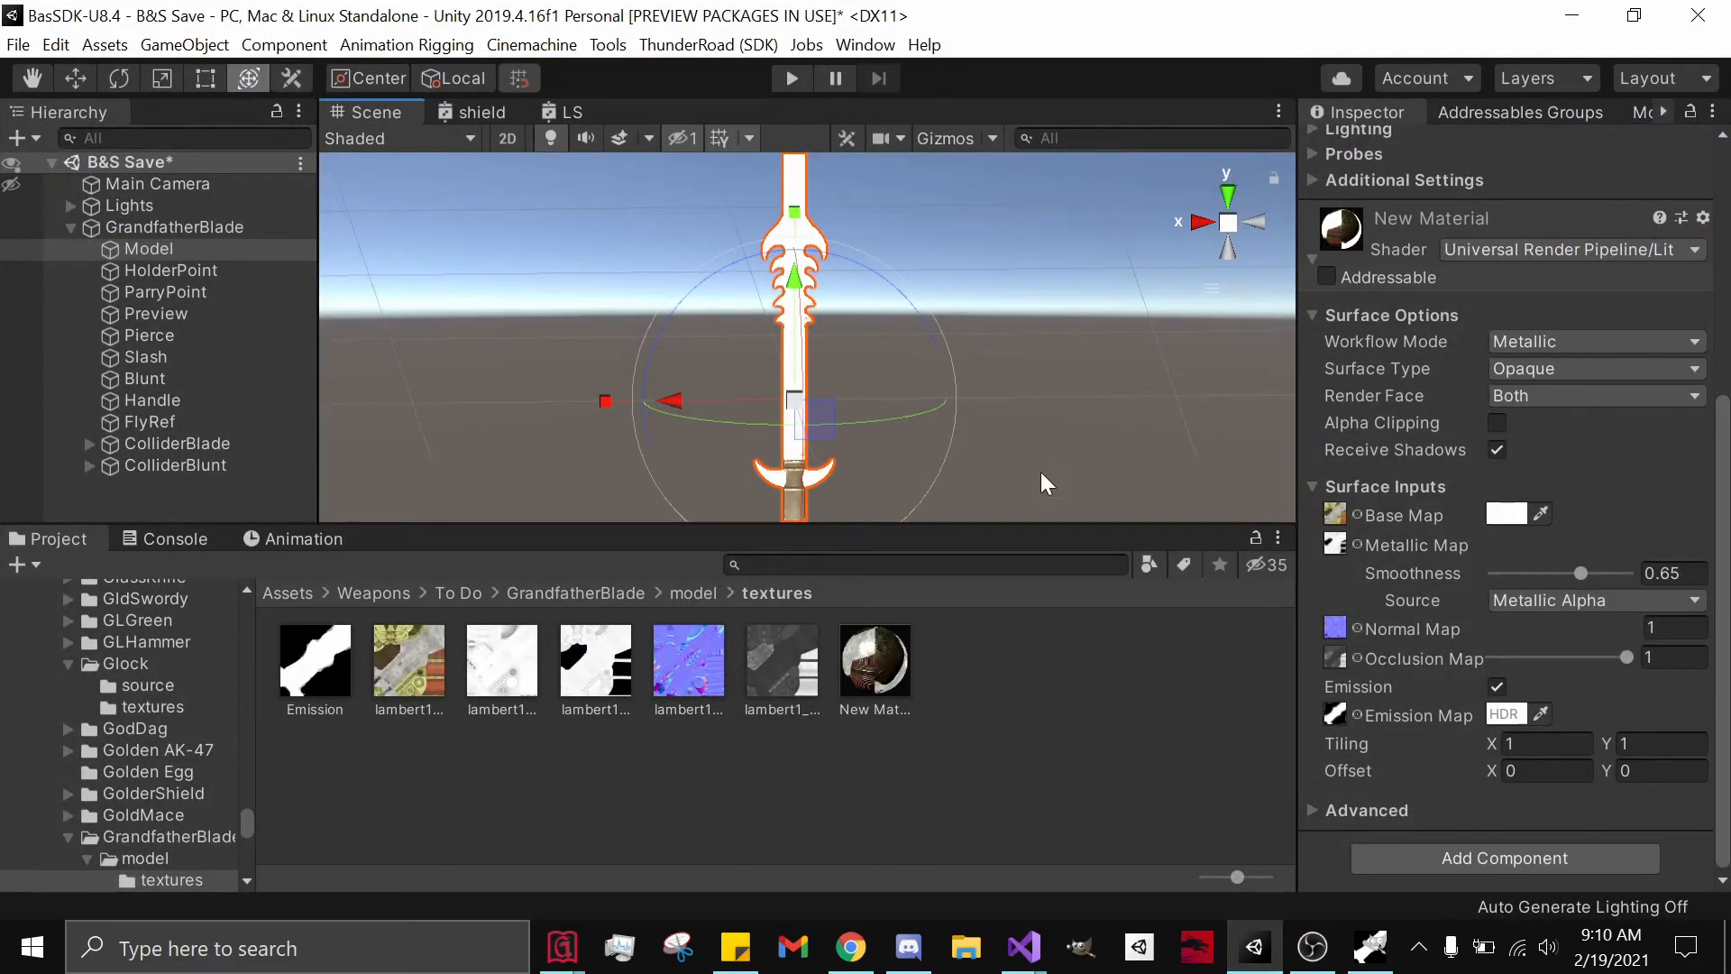
alt+drag(884, 305, 866, 330)
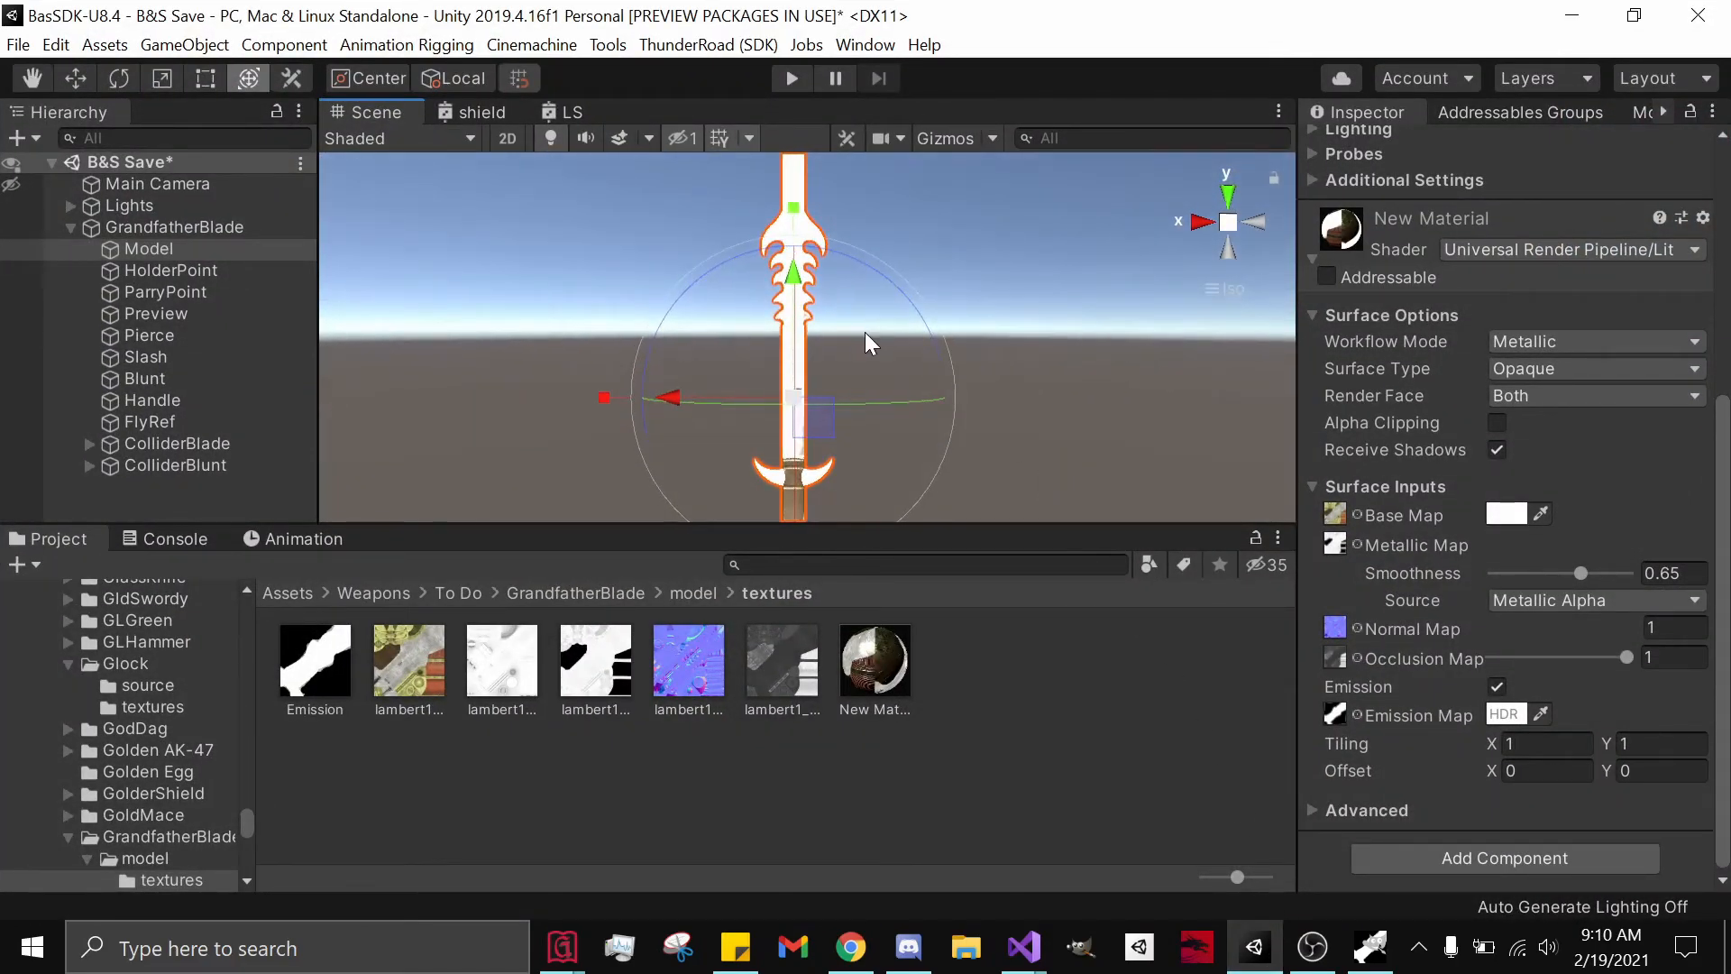
middle_drag(846, 458, 825, 258)
scroll(809, 376, up, 4)
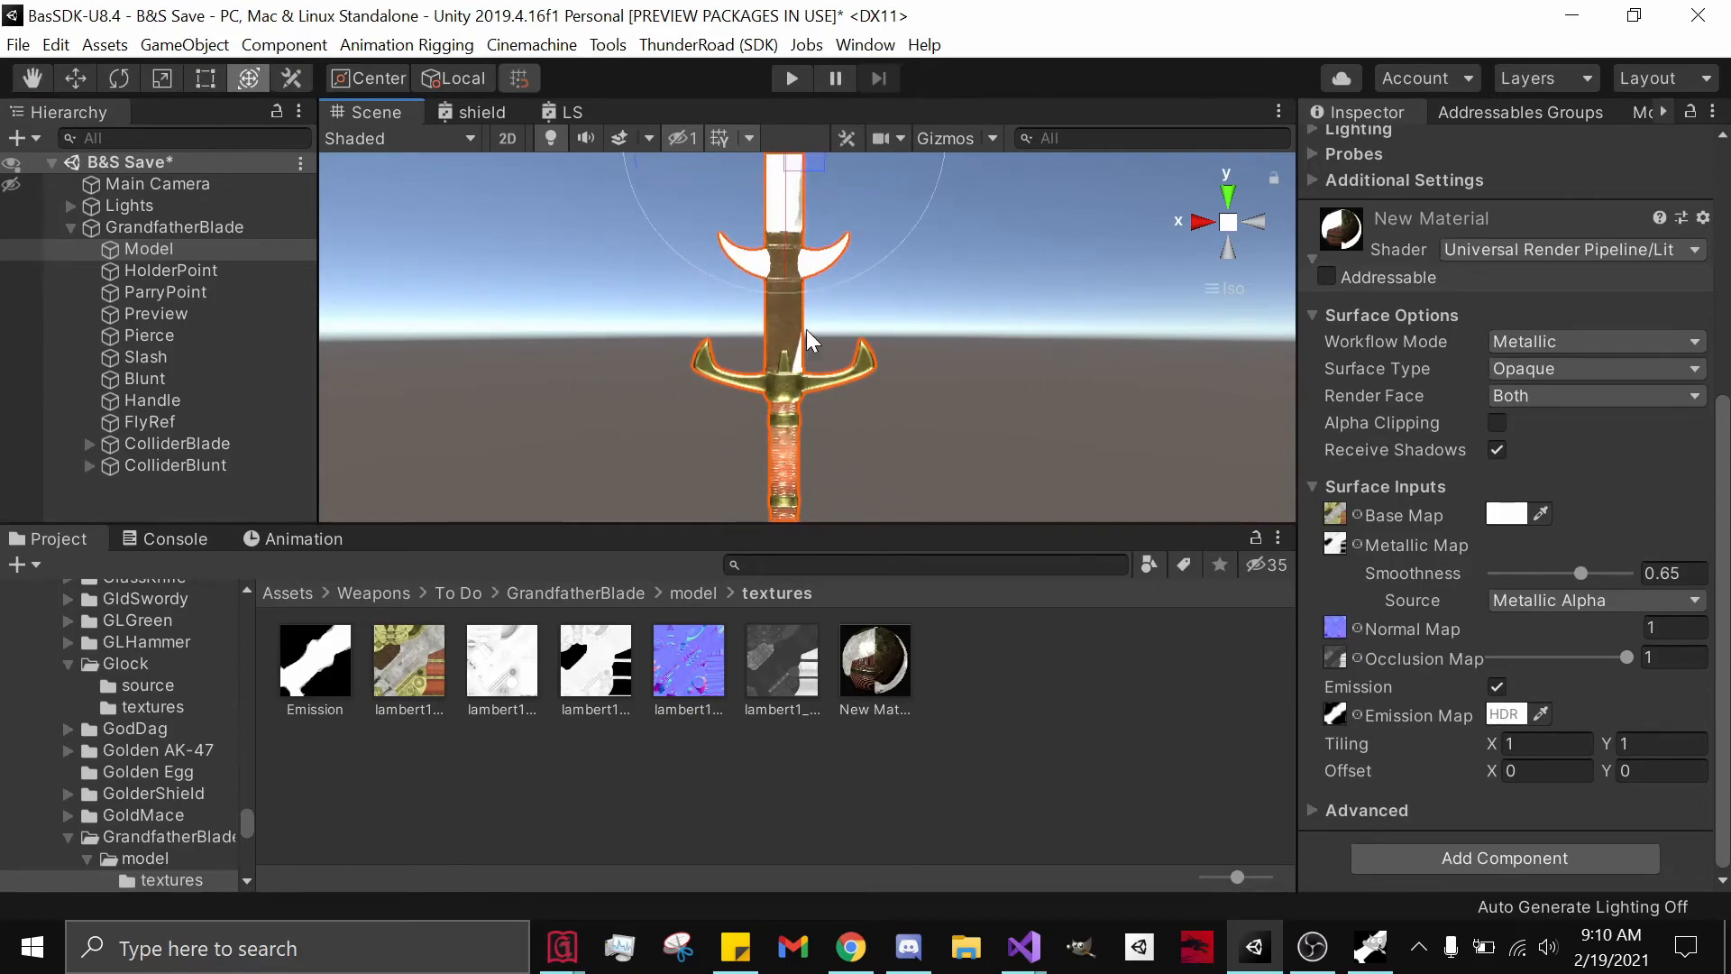
middle_drag(806, 338, 802, 487)
middle_drag(798, 270, 803, 389)
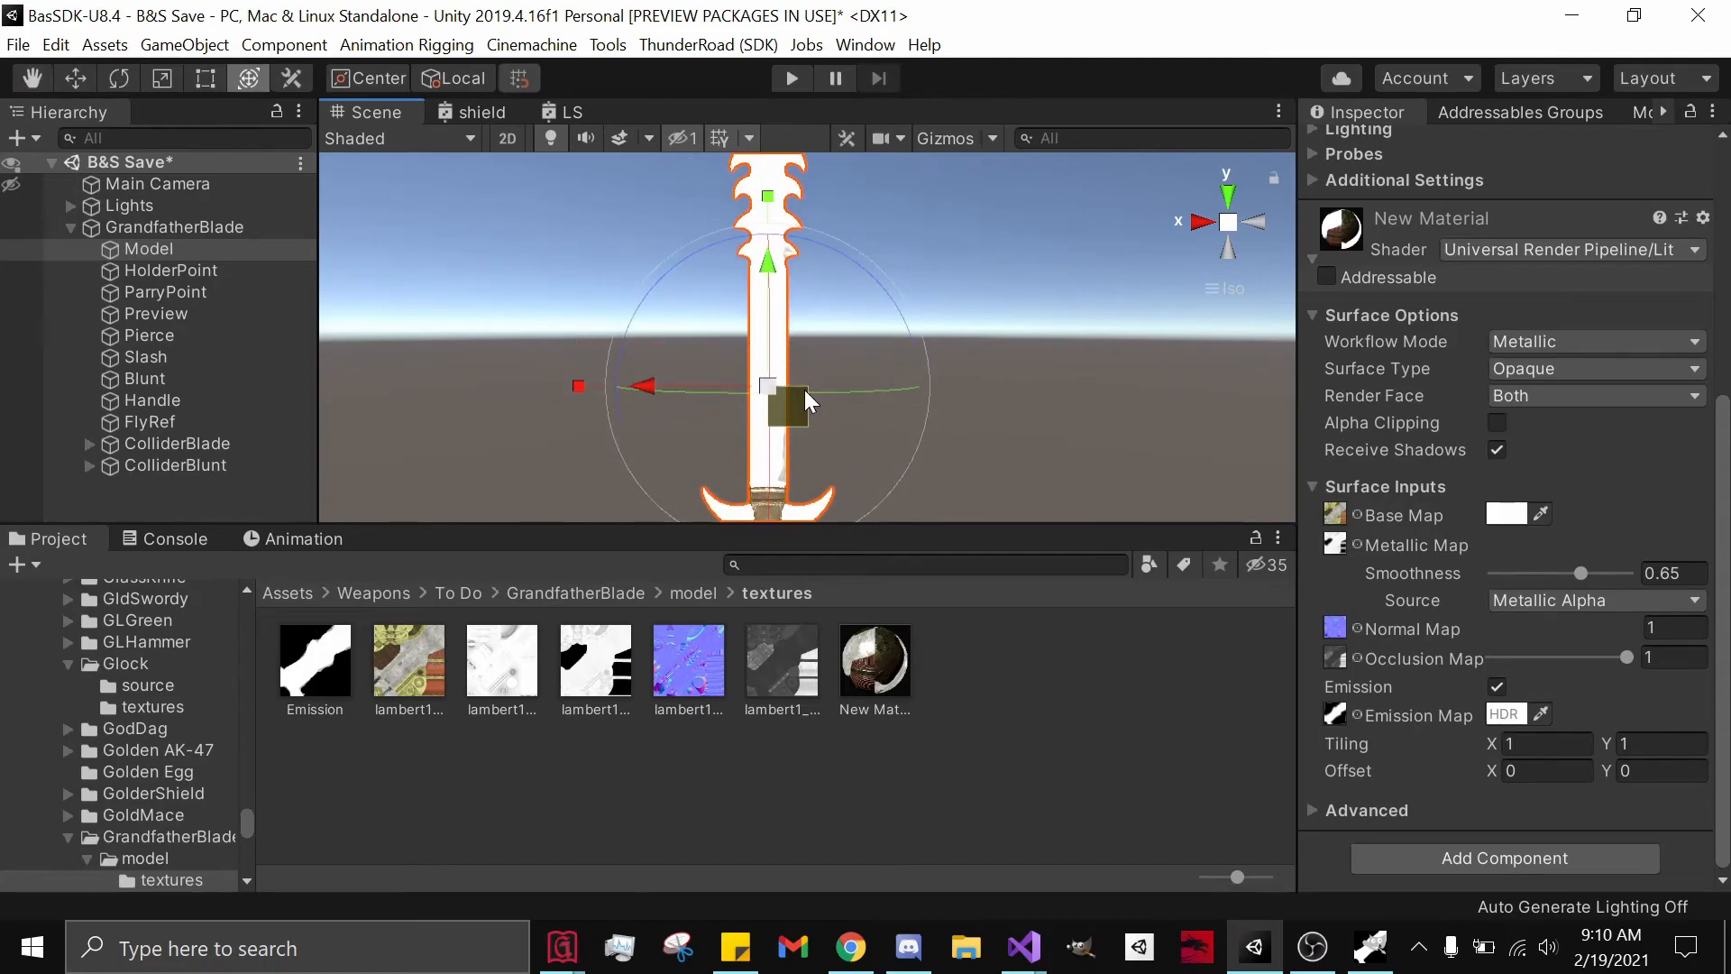